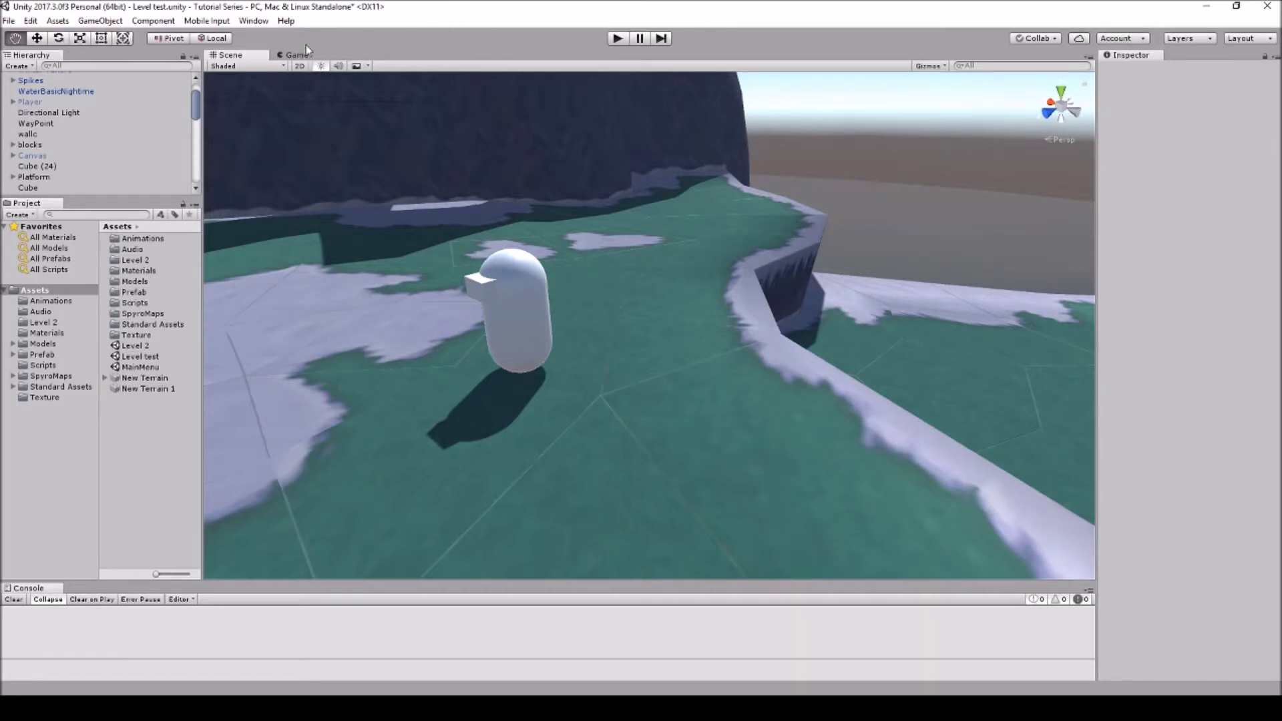
Open the scene's lighting settings and switch Fog off and back on to compare the effect
{"action": "left_click", "coordinate": [254, 21]}
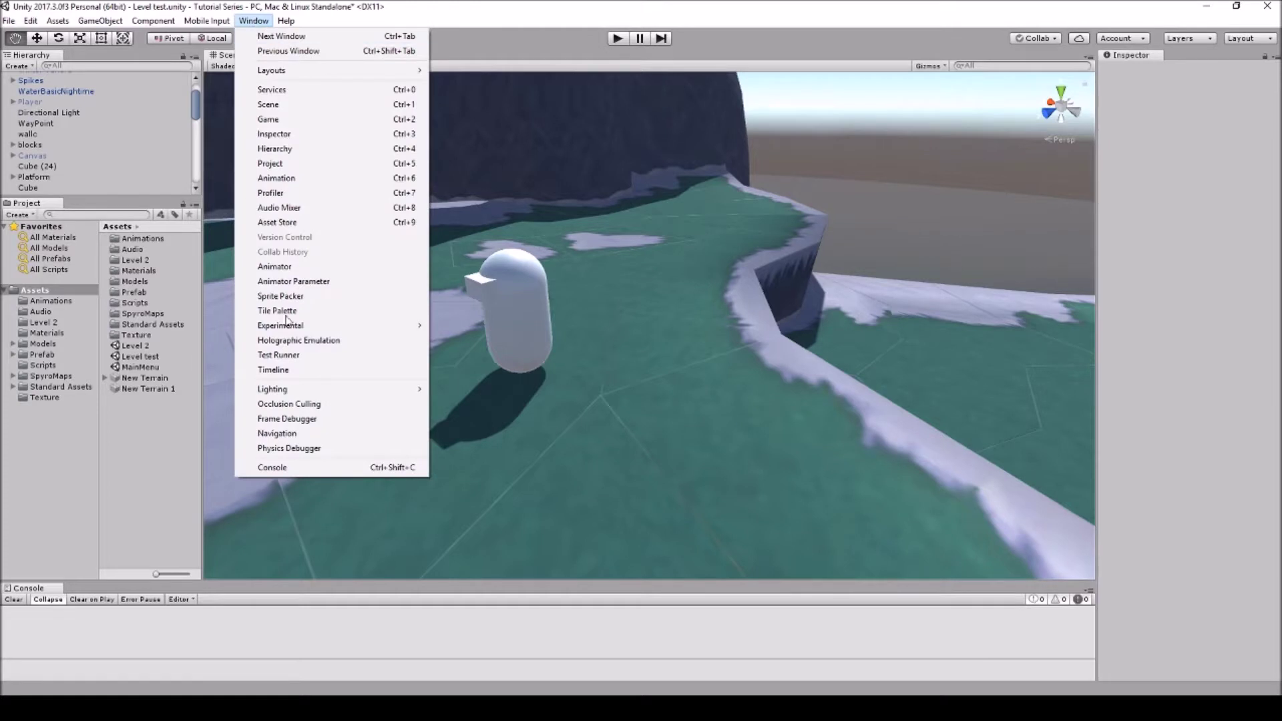
{"action": "mouse_move", "coordinate": [354, 393]}
{"action": "left_click", "coordinate": [457, 393]}
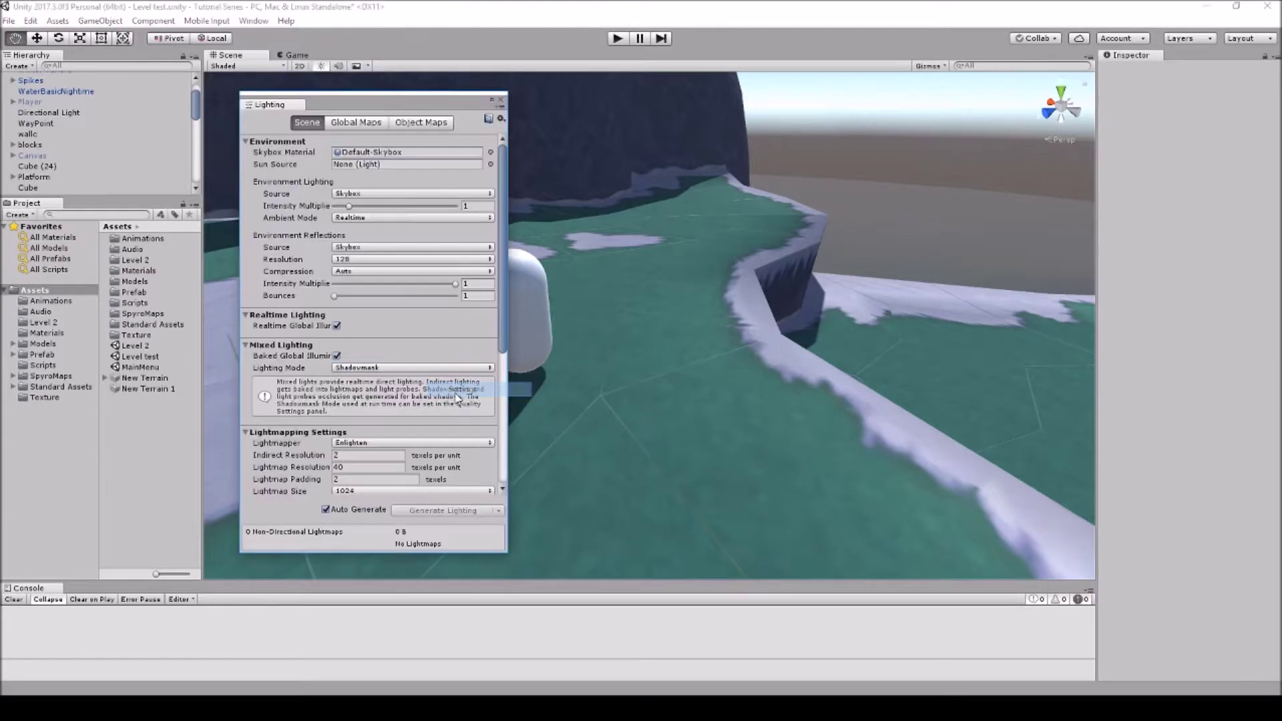
{"action": "scroll", "coordinate": [415, 331], "scroll_direction": "down", "scroll_amount": 6}
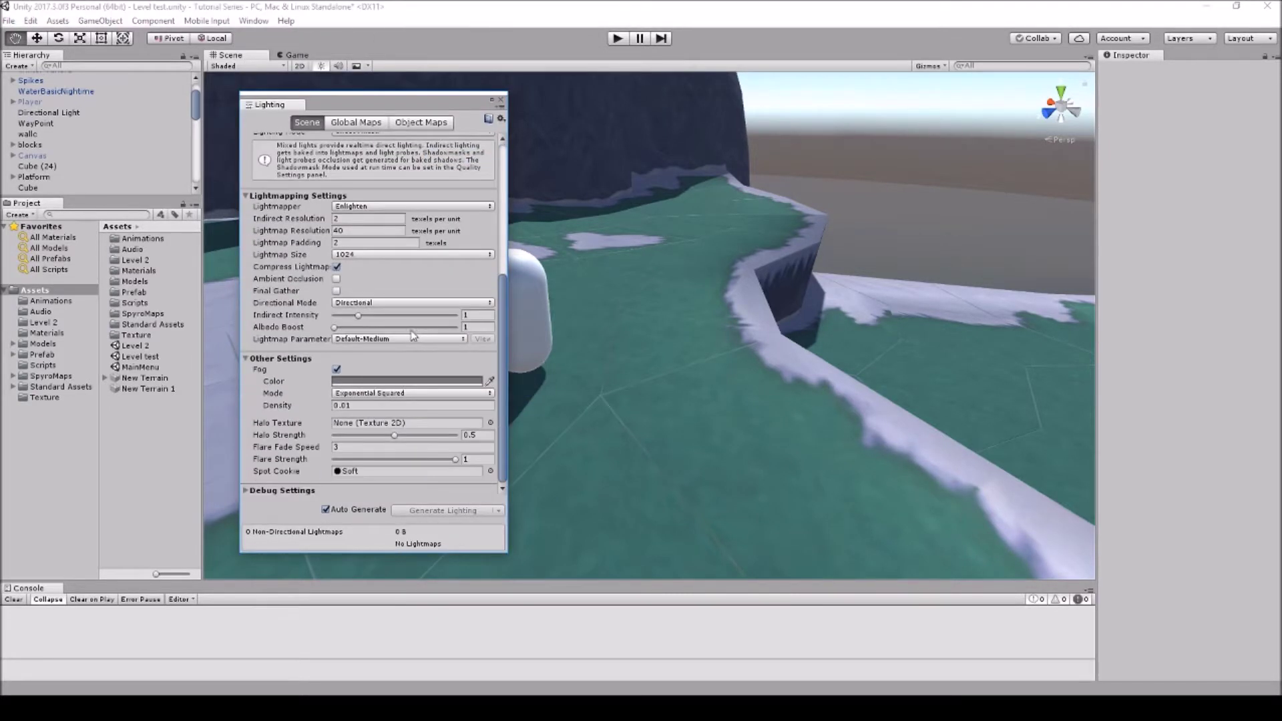
{"action": "left_click", "coordinate": [337, 370]}
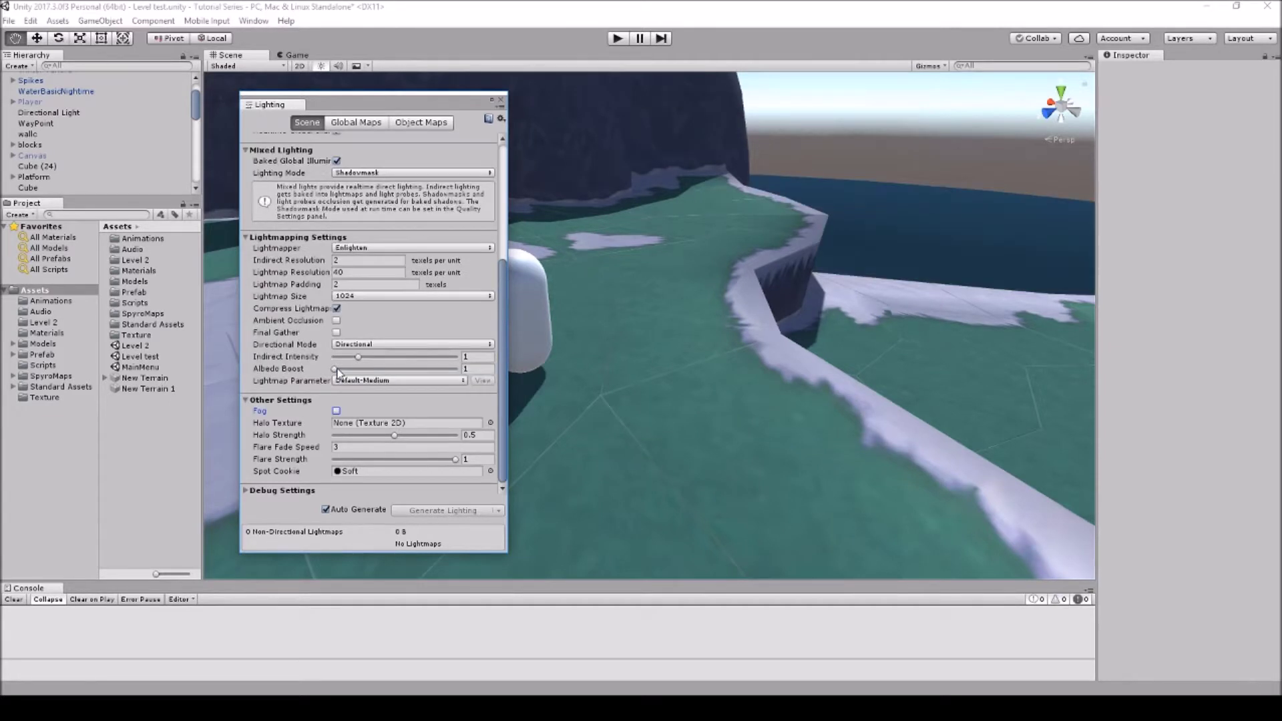
{"action": "left_click", "coordinate": [337, 412]}
{"action": "scroll", "coordinate": [382, 409], "scroll_direction": "down", "scroll_amount": 3}
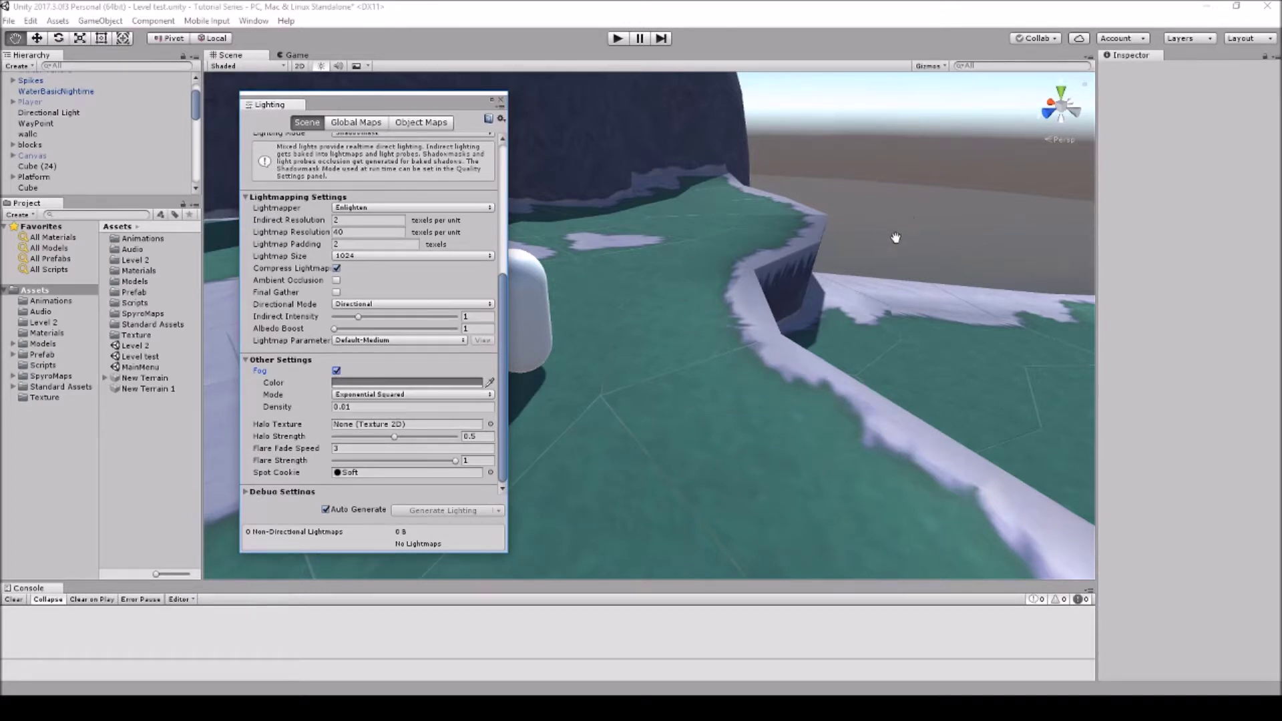
Set the fog density to 0.1 and the fog color to white (FFFFFF)
{"action": "left_click", "coordinate": [356, 408]}
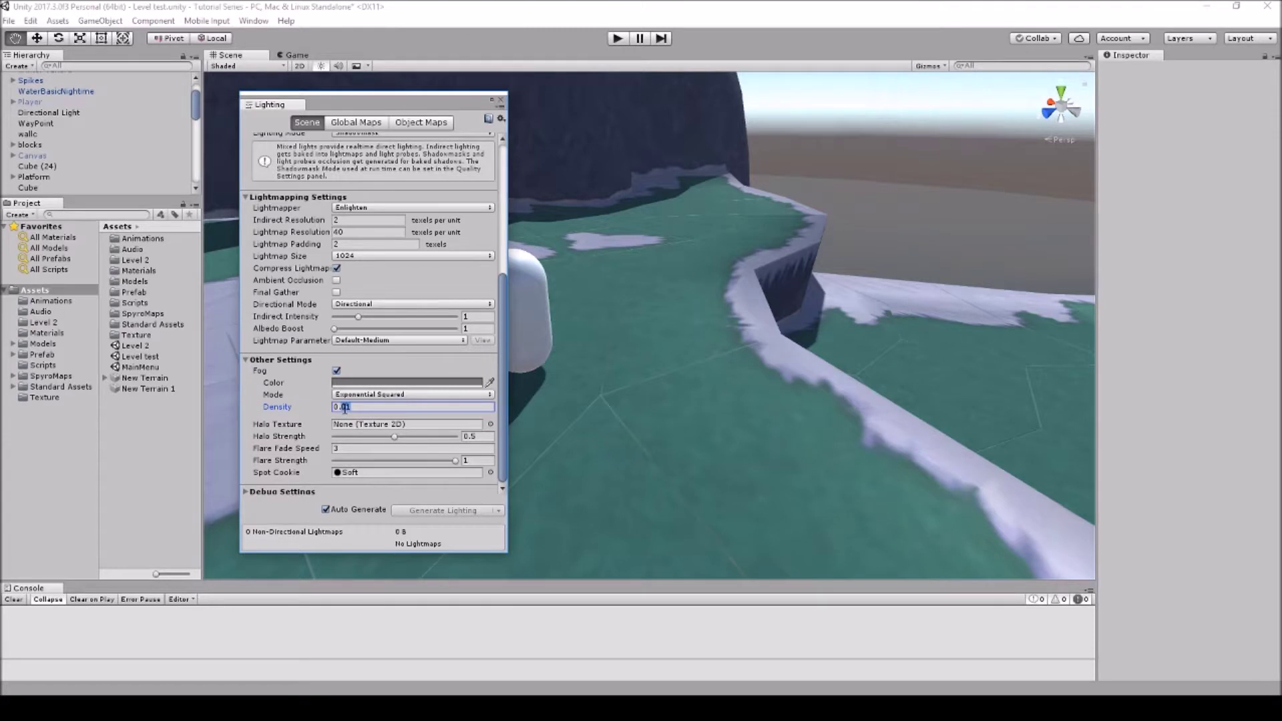
{"action": "type", "text": "1"}
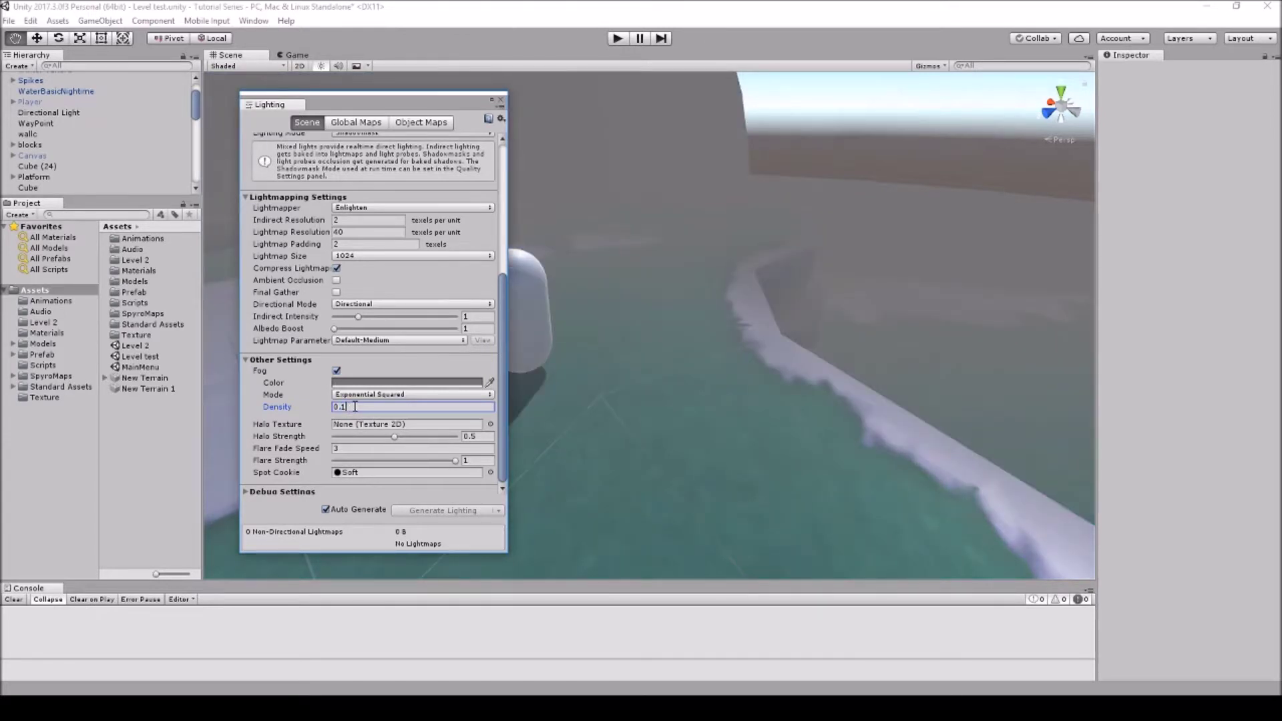
{"action": "left_click", "coordinate": [398, 389]}
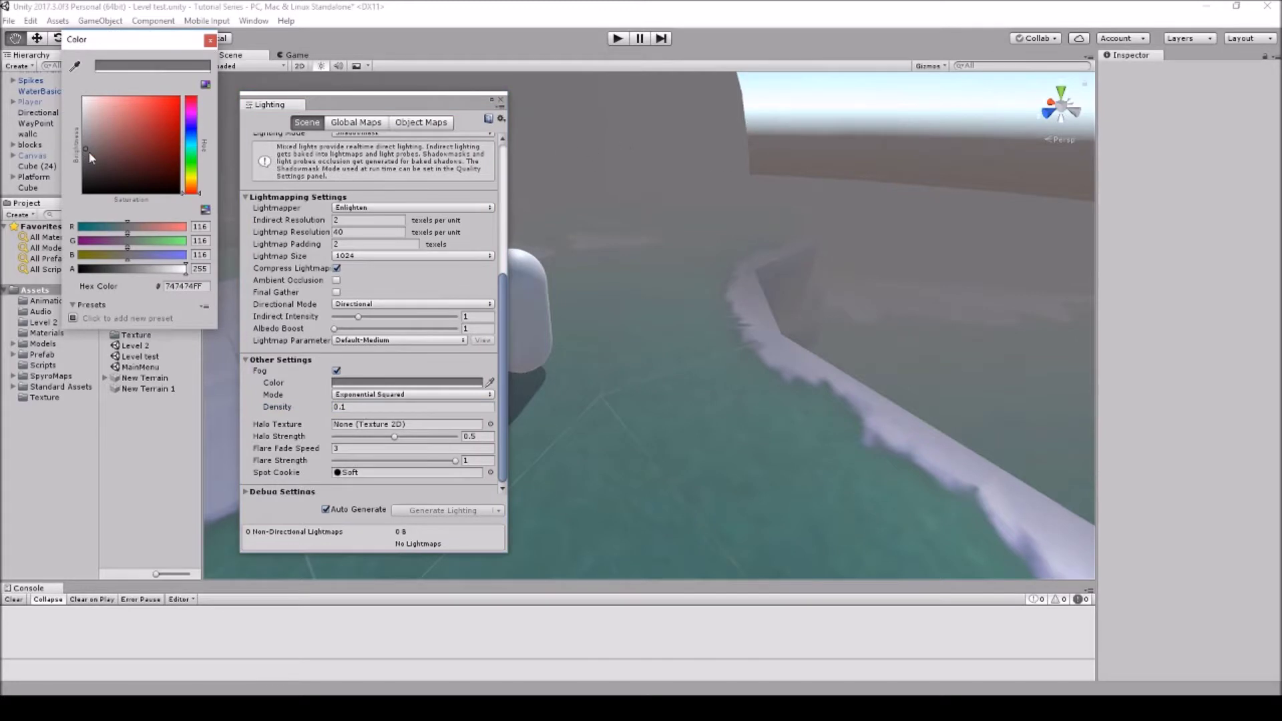
{"action": "left_click_drag", "start_coordinate": [86, 150], "coordinate": [80, 102]}
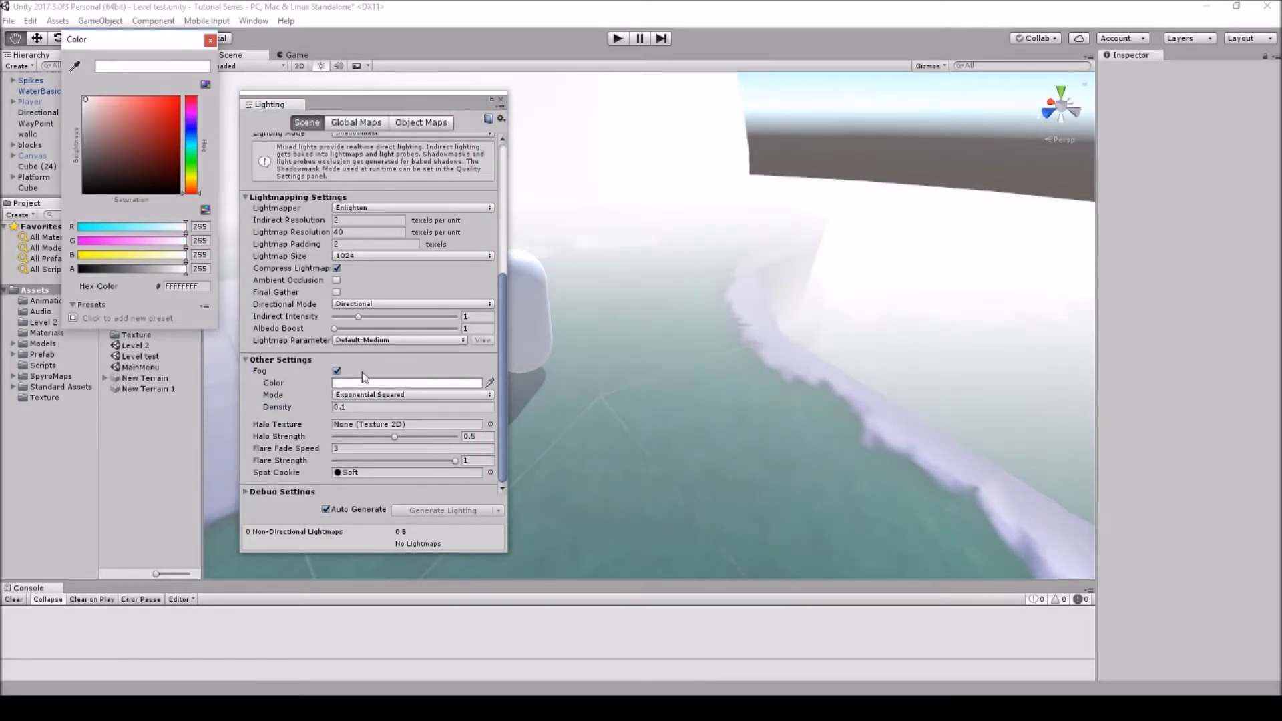
Lower the density of the white fog to 0.05
{"action": "left_click", "coordinate": [346, 406]}
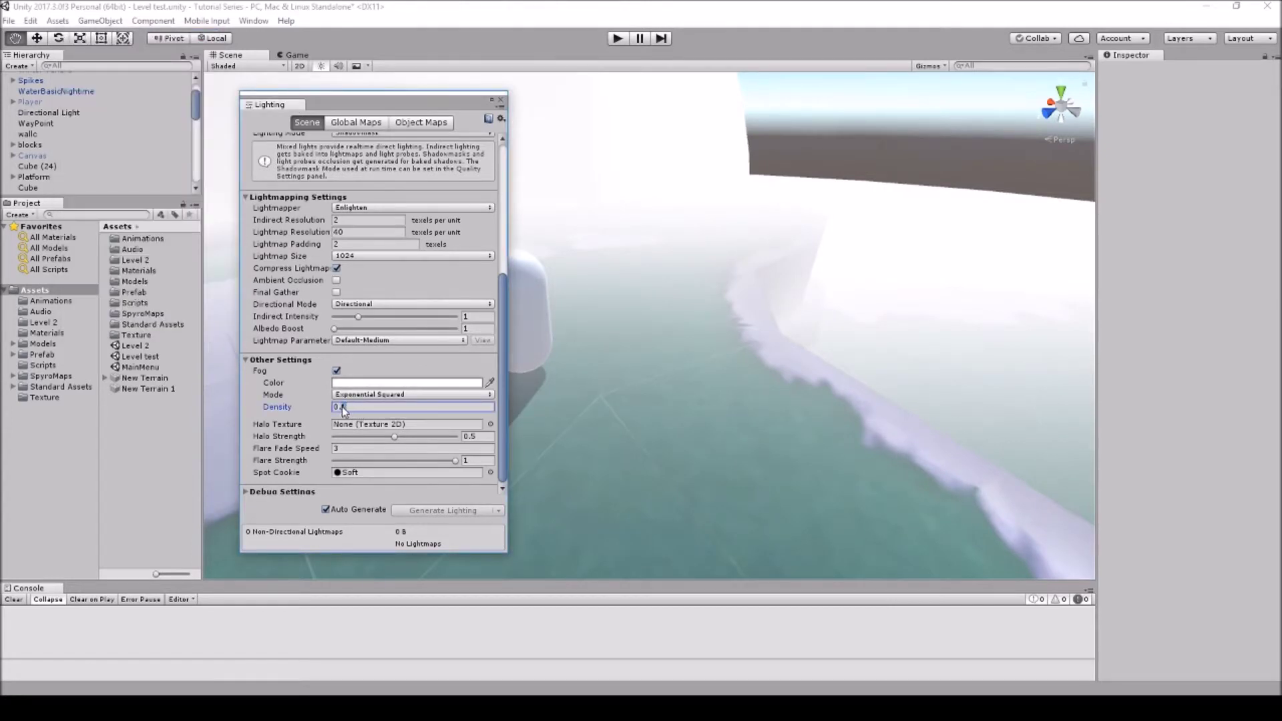
{"action": "key", "text": "BackSpace"}
{"action": "type", "text": "05"}
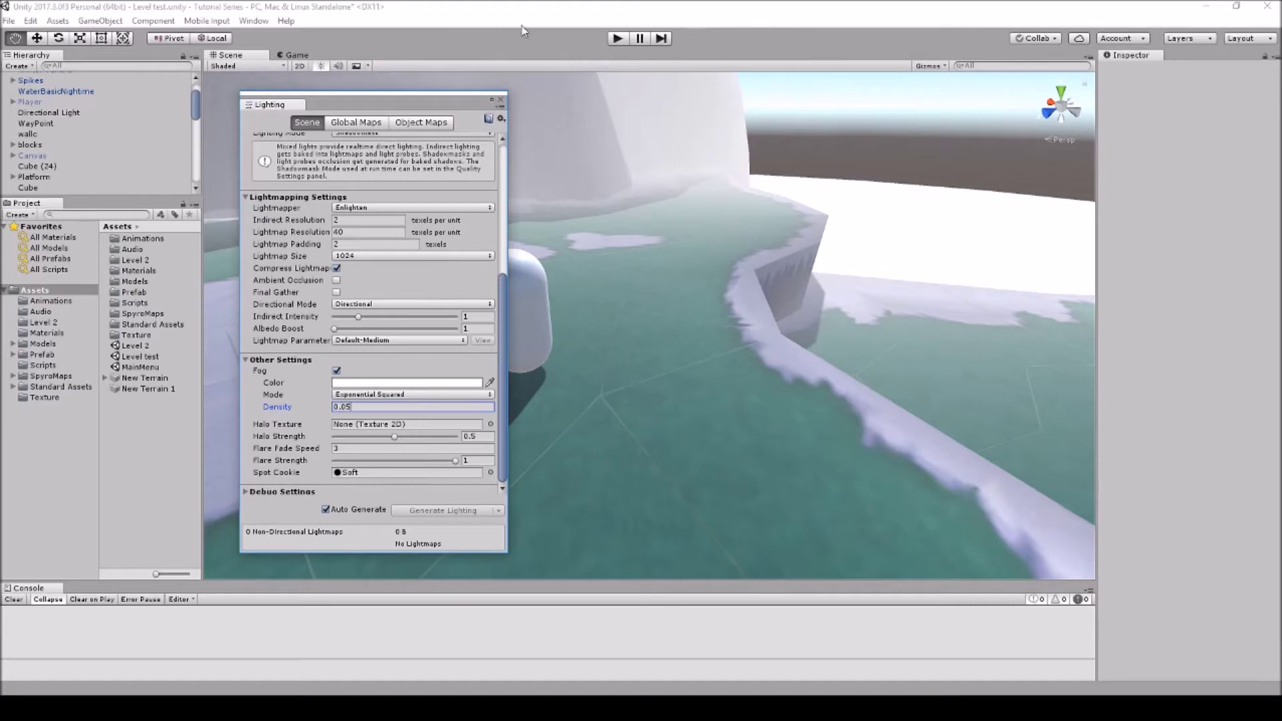
Play-test the level with the white fog, walking the character toward the distant scenery, and stop the game
{"action": "left_click_drag", "start_coordinate": [440, 106], "coordinate": [234, 108]}
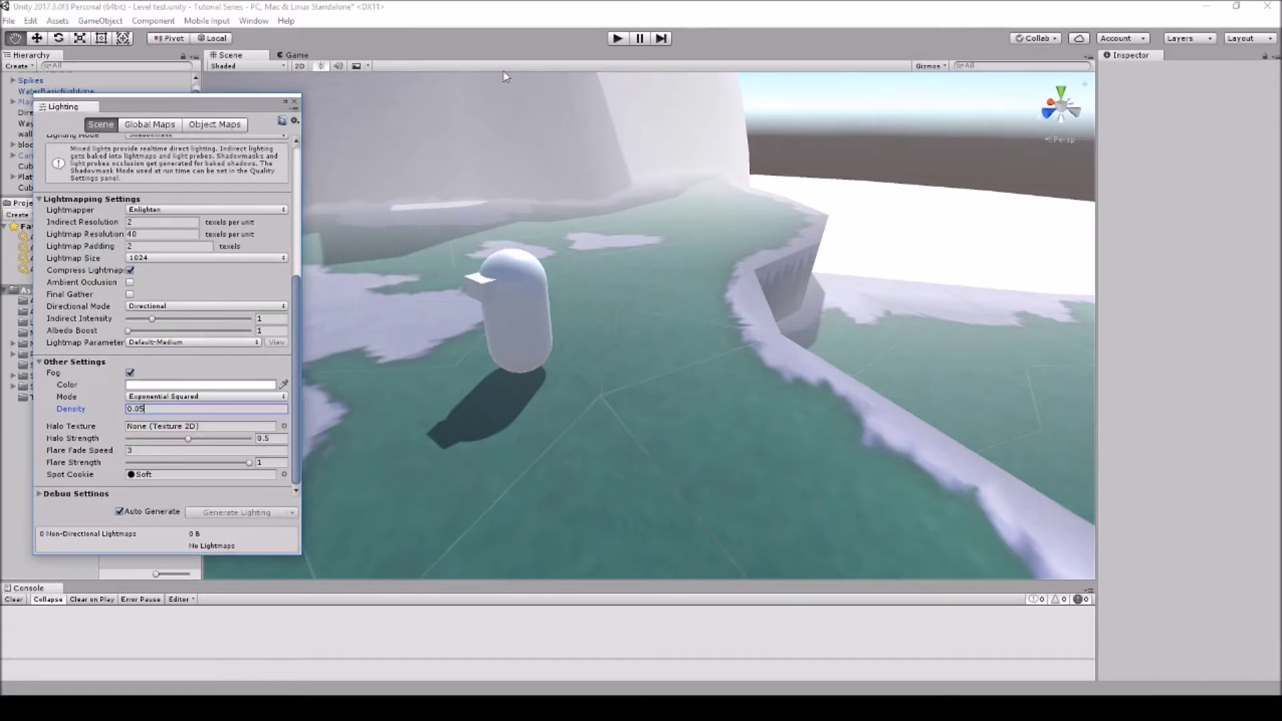
{"action": "left_click", "coordinate": [617, 38]}
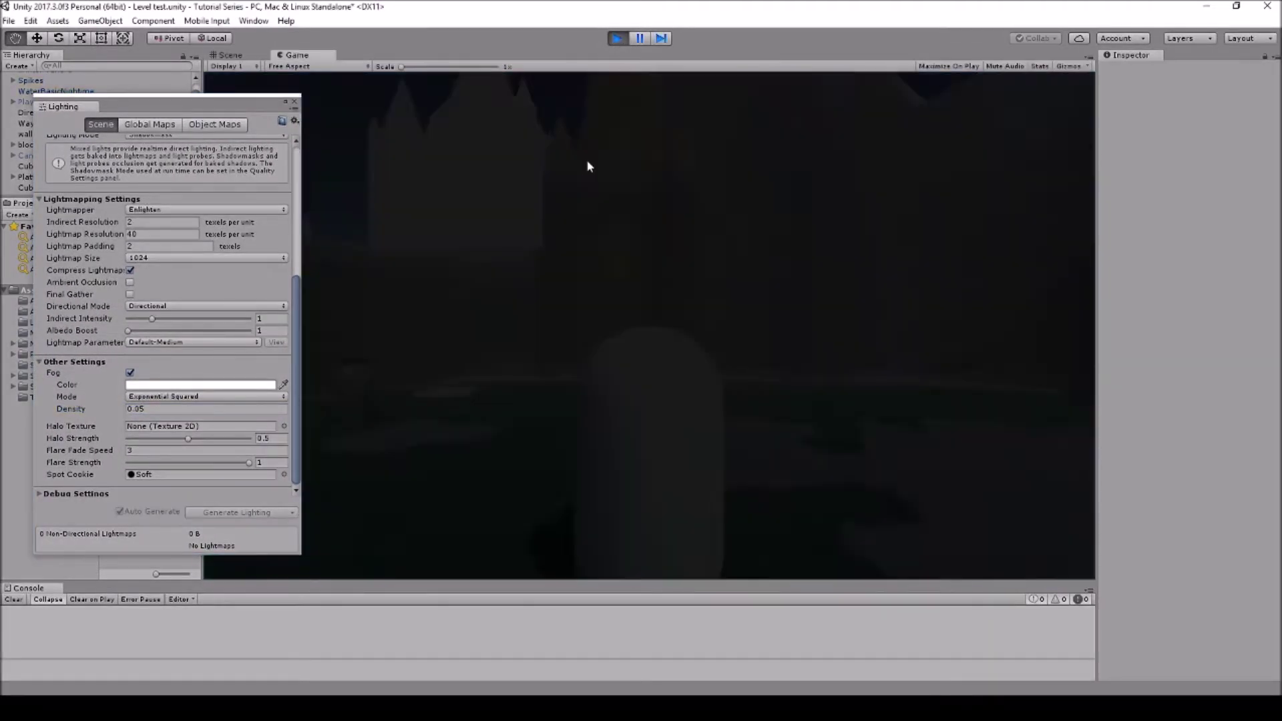
{"action": "key", "text": "w"}
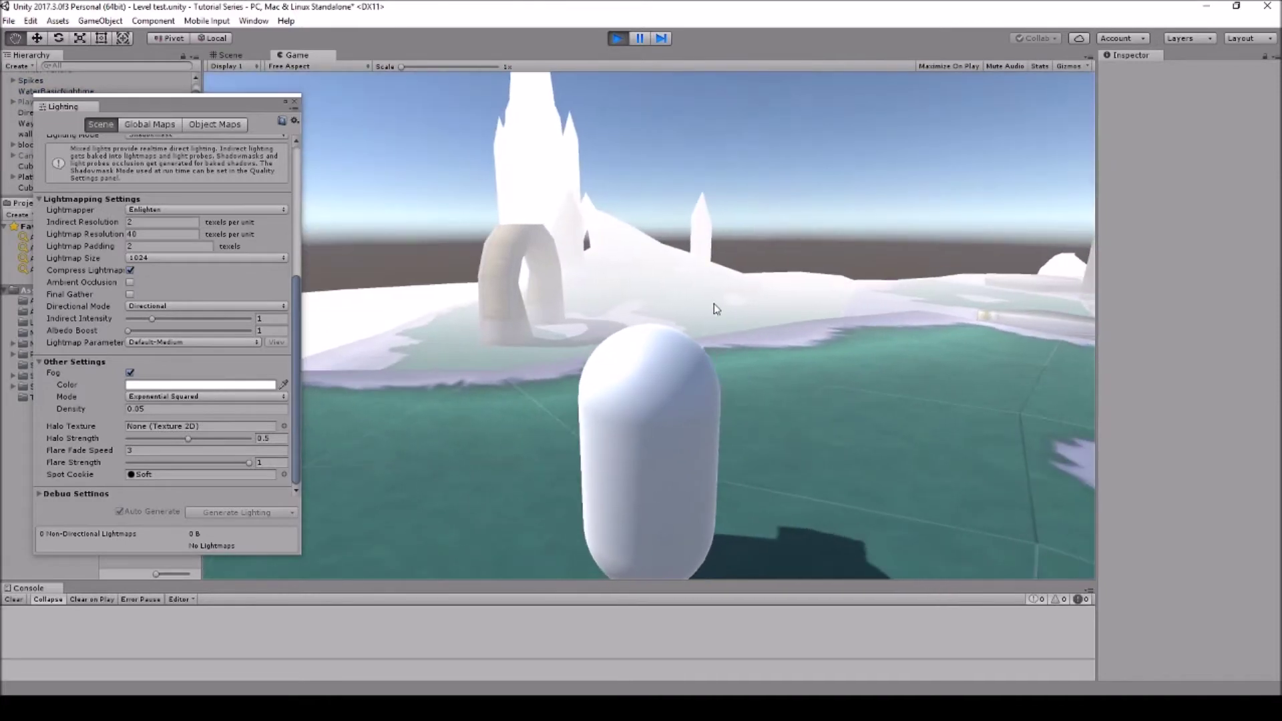
{"action": "key", "text": "w"}
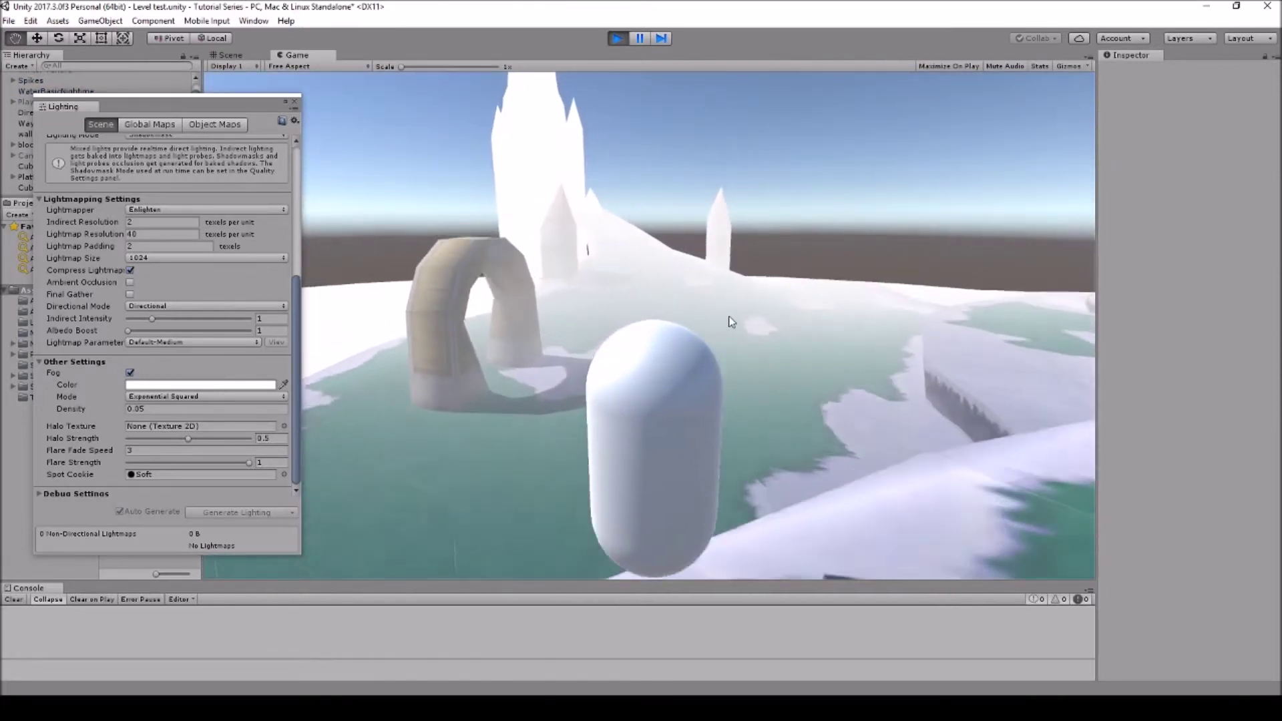
{"action": "key", "text": "w"}
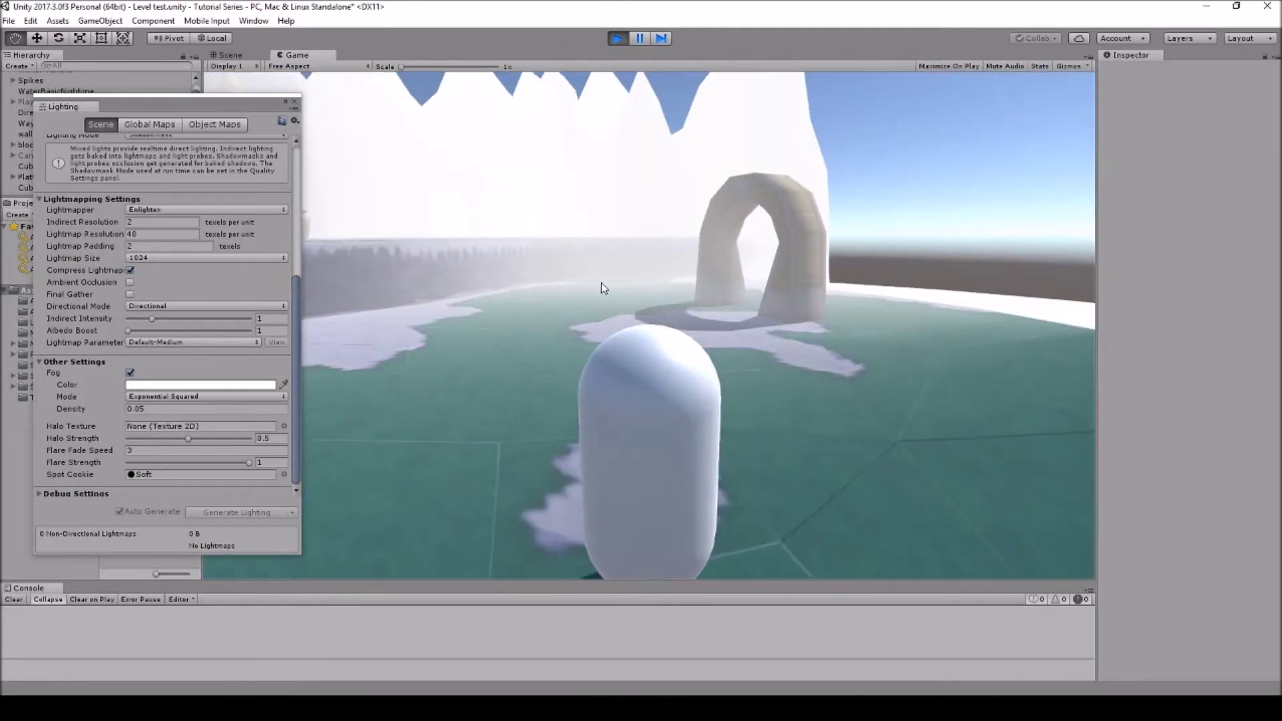
{"action": "key", "text": "w"}
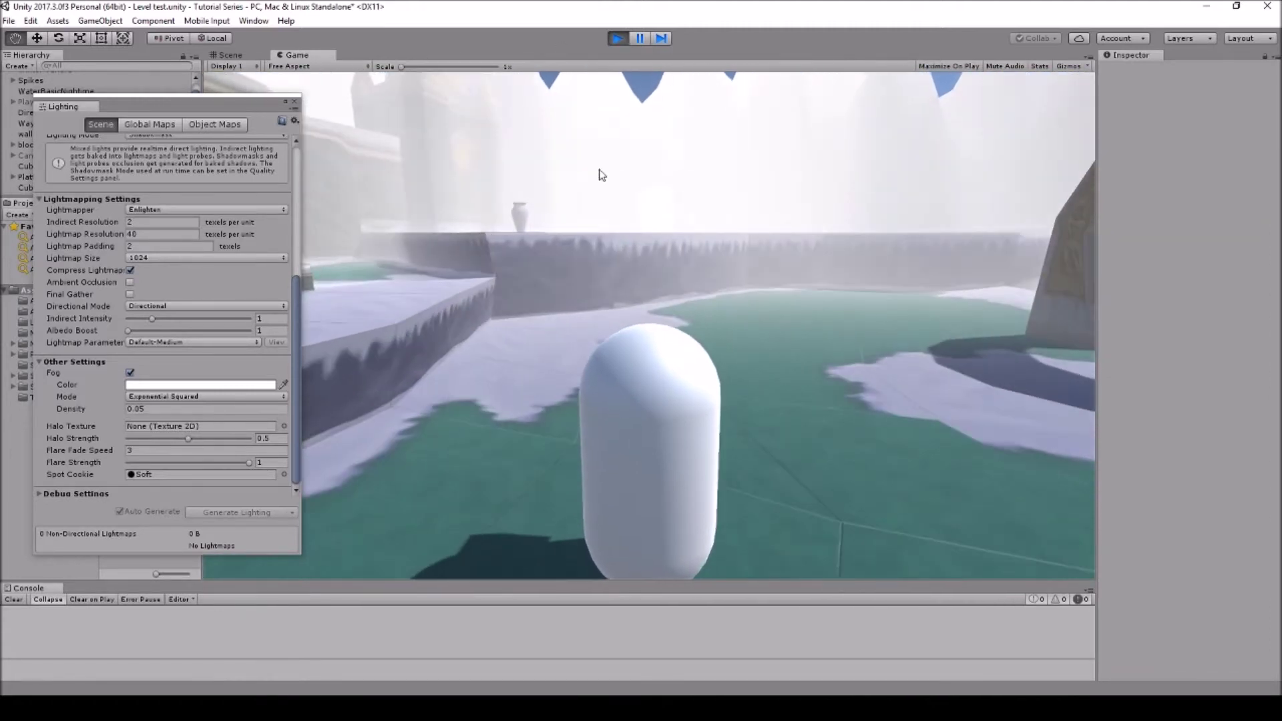
{"action": "left_click", "coordinate": [617, 38]}
Change the fog color to black (000000) and close the color picker
{"action": "left_click_drag", "start_coordinate": [203, 112], "coordinate": [511, 98]}
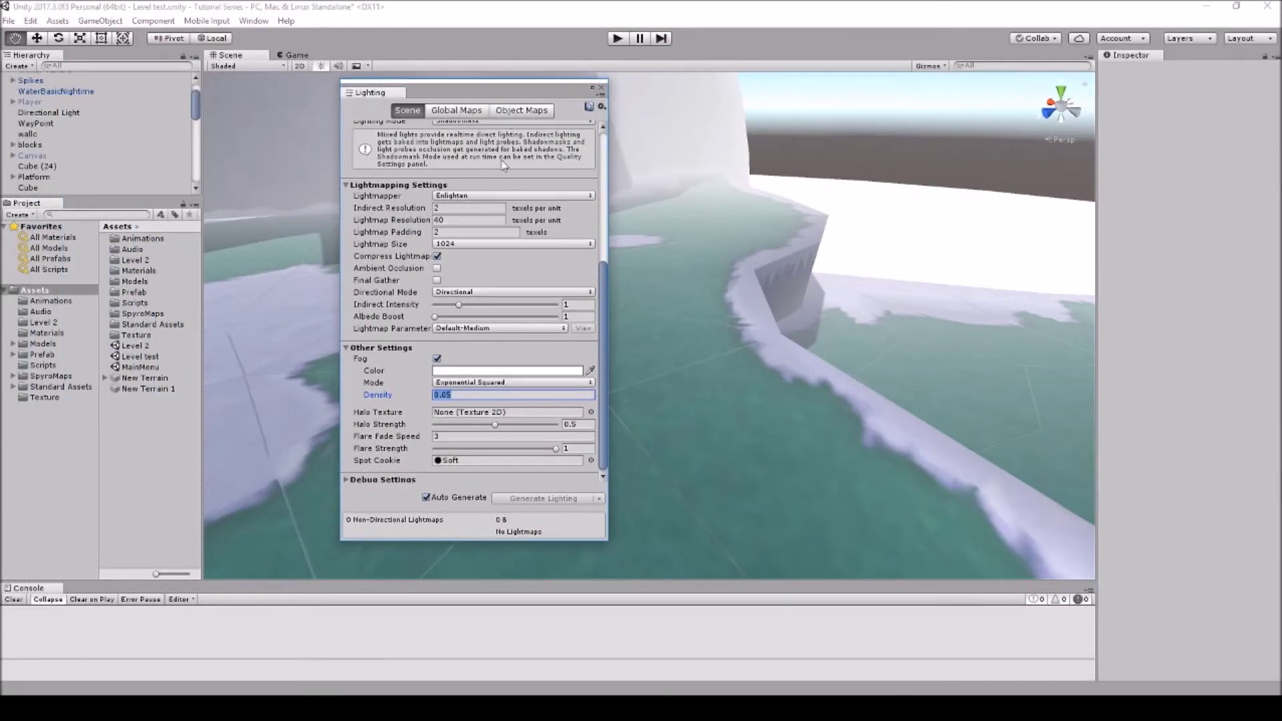
{"action": "left_click", "coordinate": [487, 371]}
{"action": "left_click_drag", "start_coordinate": [93, 134], "coordinate": [85, 201]}
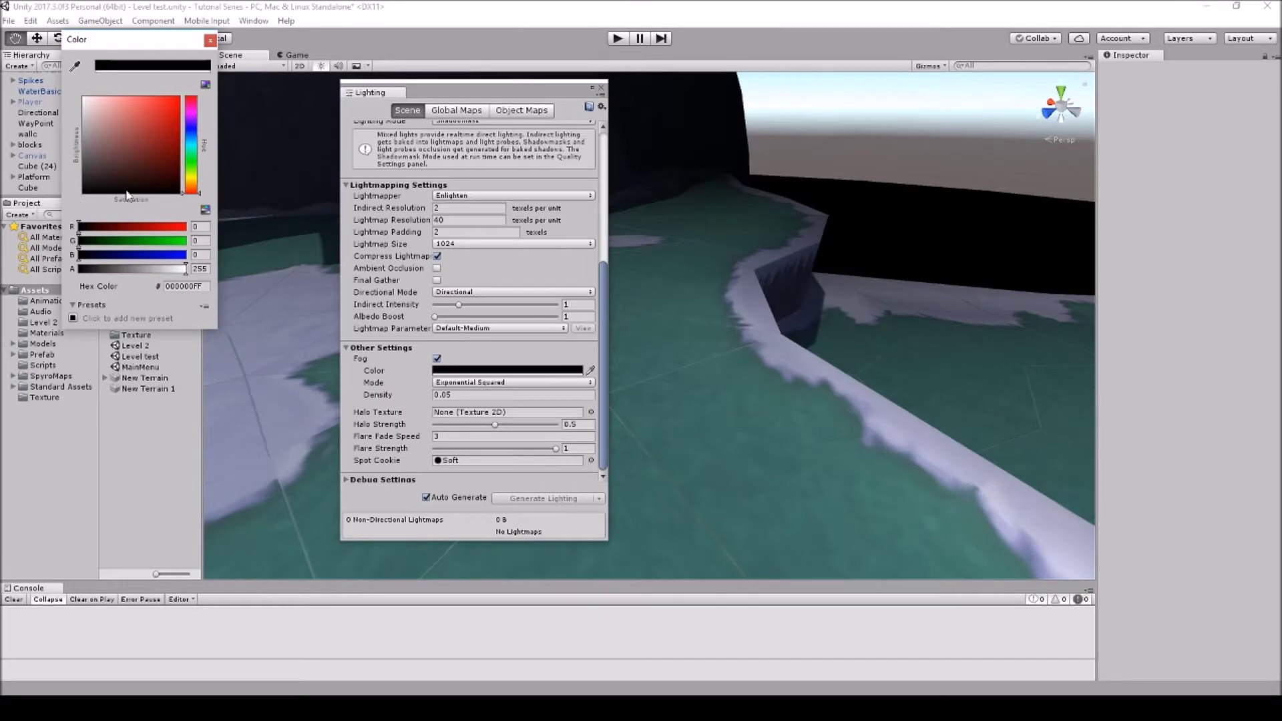
{"action": "left_click", "coordinate": [210, 41]}
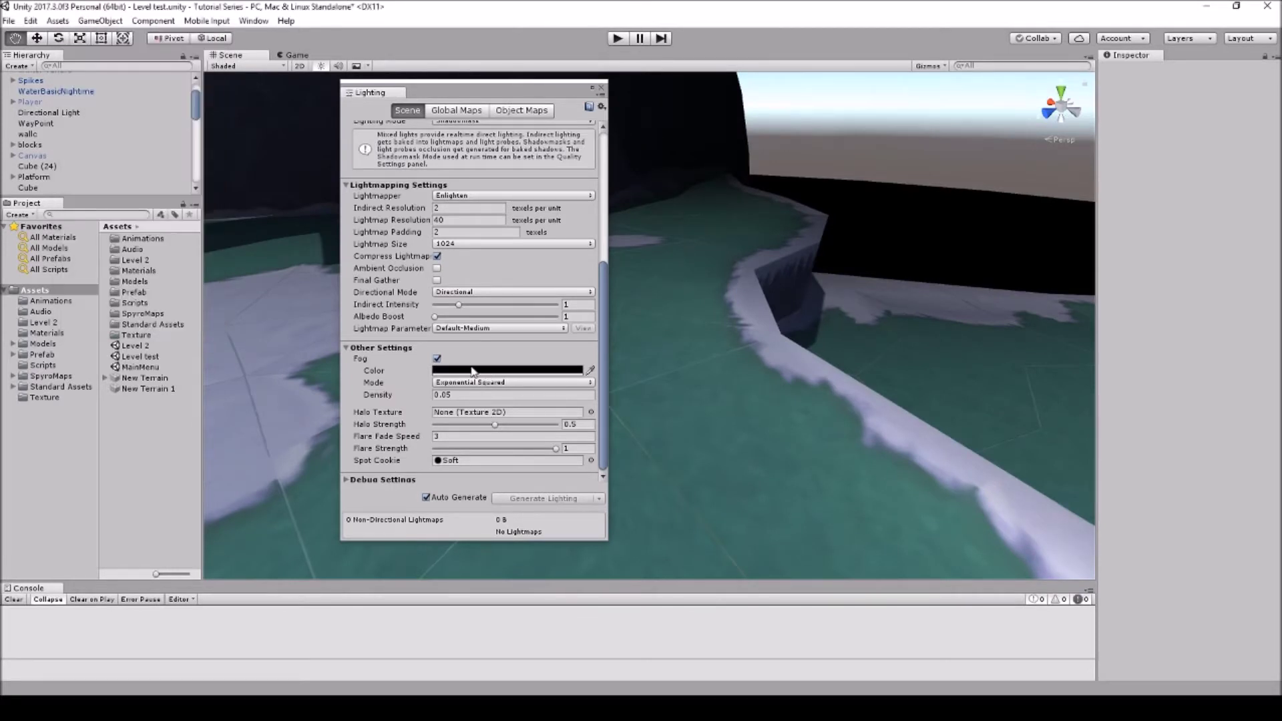
Run the game briefly to preview the black fog and stop it
{"action": "left_click_drag", "start_coordinate": [536, 90], "coordinate": [203, 94]}
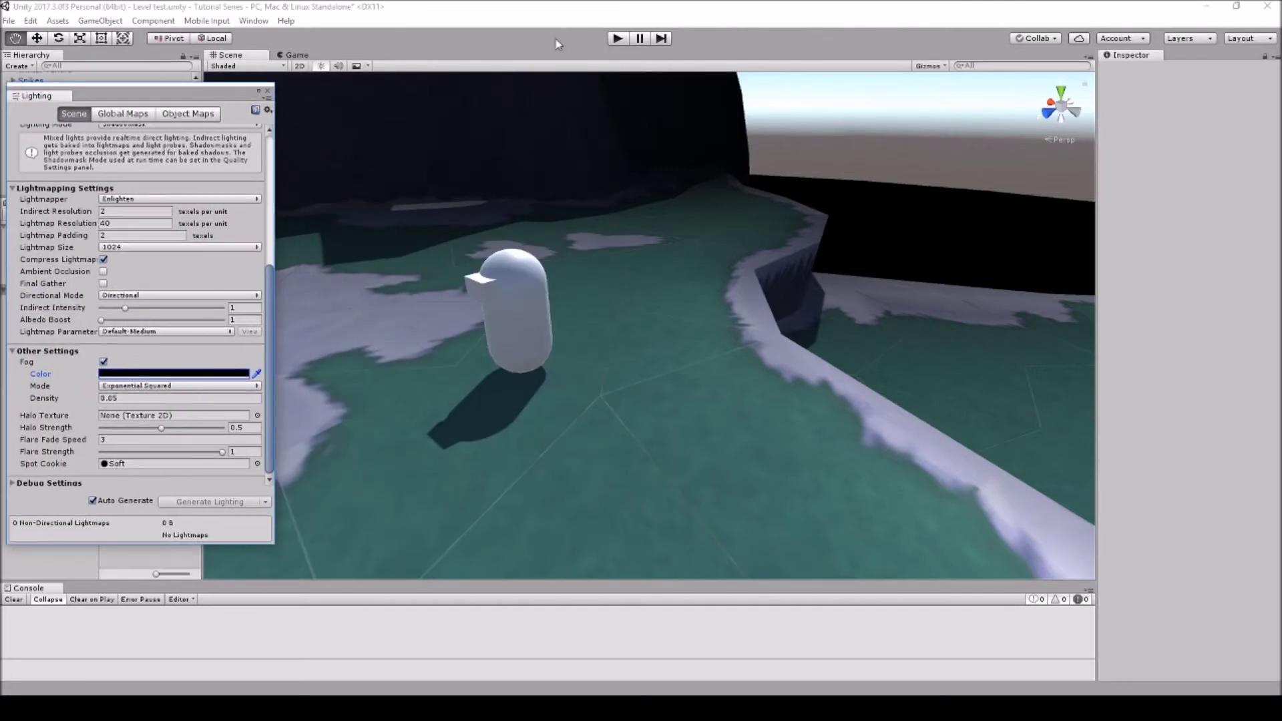
{"action": "left_click", "coordinate": [617, 39]}
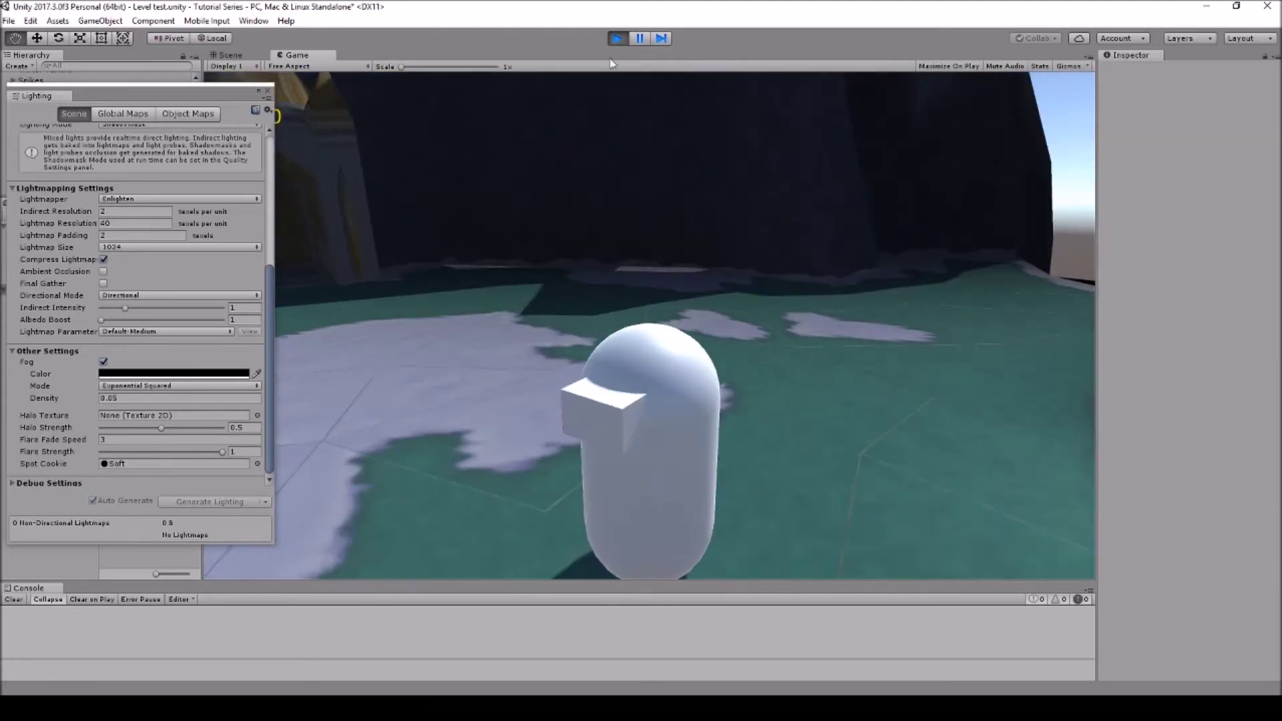
{"action": "left_click", "coordinate": [625, 38]}
Increase the density of the black fog to 0.1
{"action": "left_click_drag", "start_coordinate": [179, 102], "coordinate": [335, 72]}
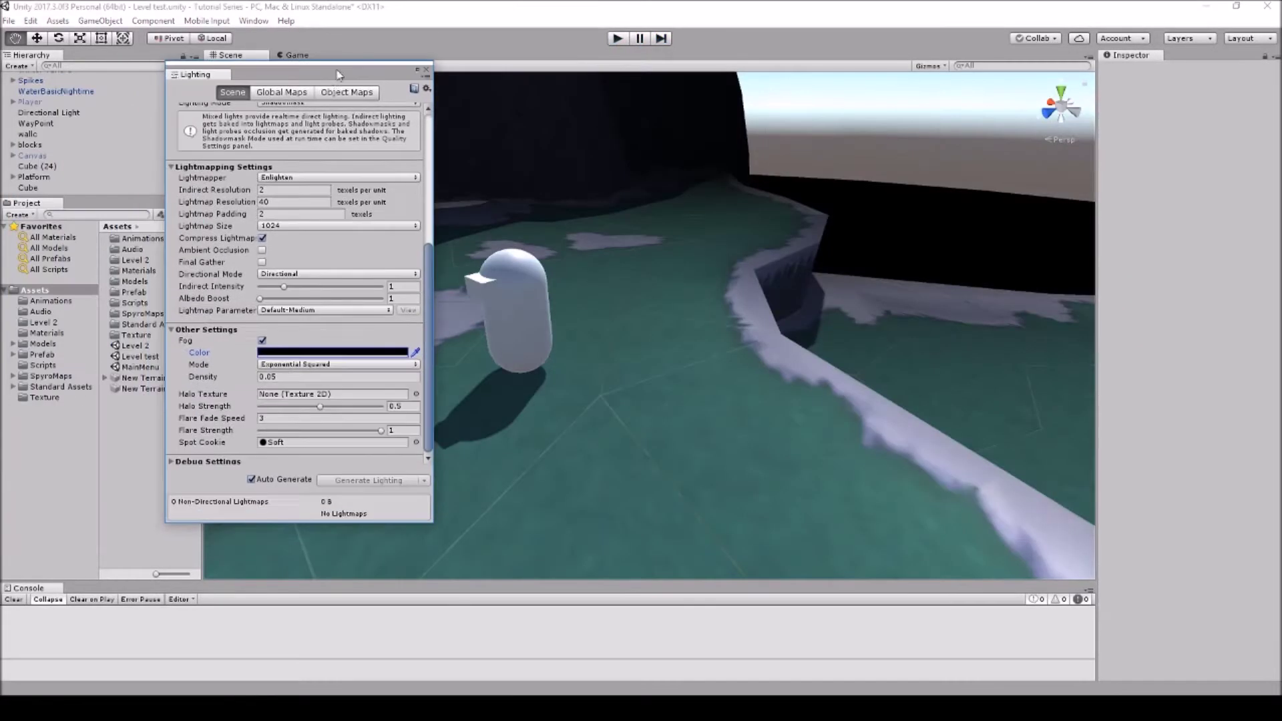
{"action": "left_click", "coordinate": [278, 378]}
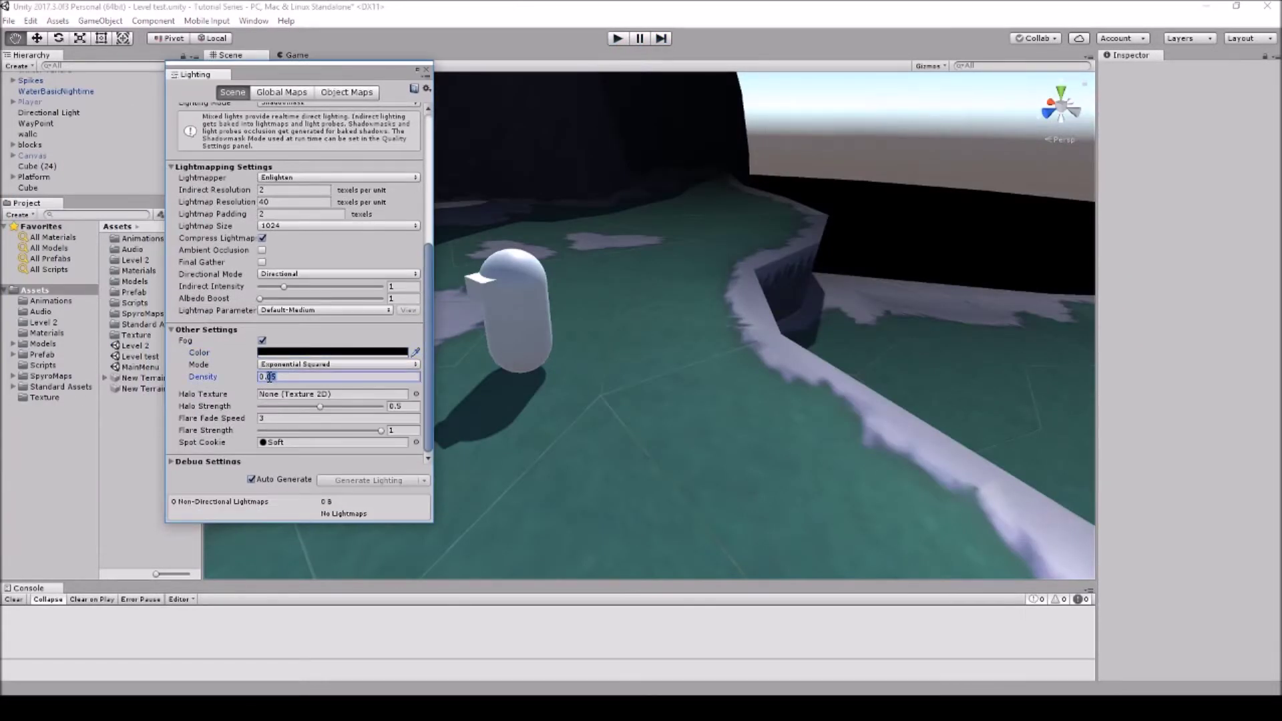
{"action": "type", "text": "1"}
Play-test the level with the denser black fog, walking the character around, and stop the game
{"action": "left_click_drag", "start_coordinate": [365, 80], "coordinate": [253, 94]}
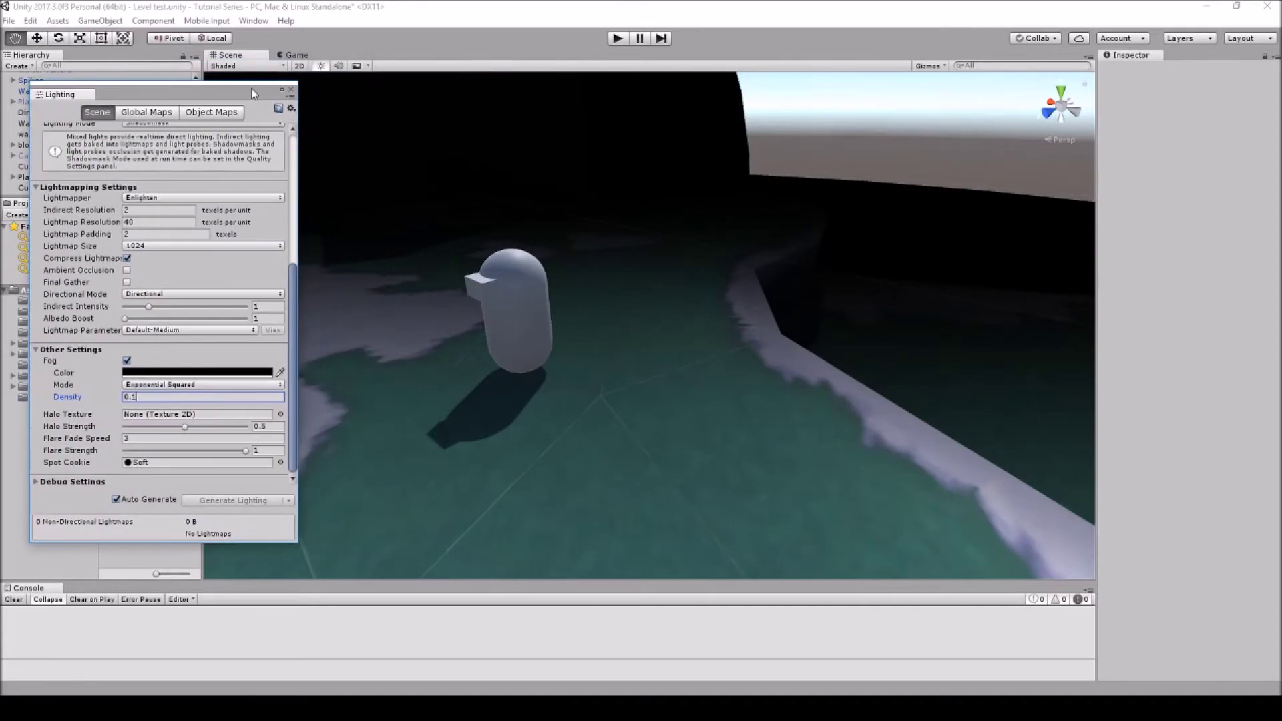
{"action": "left_click", "coordinate": [618, 39]}
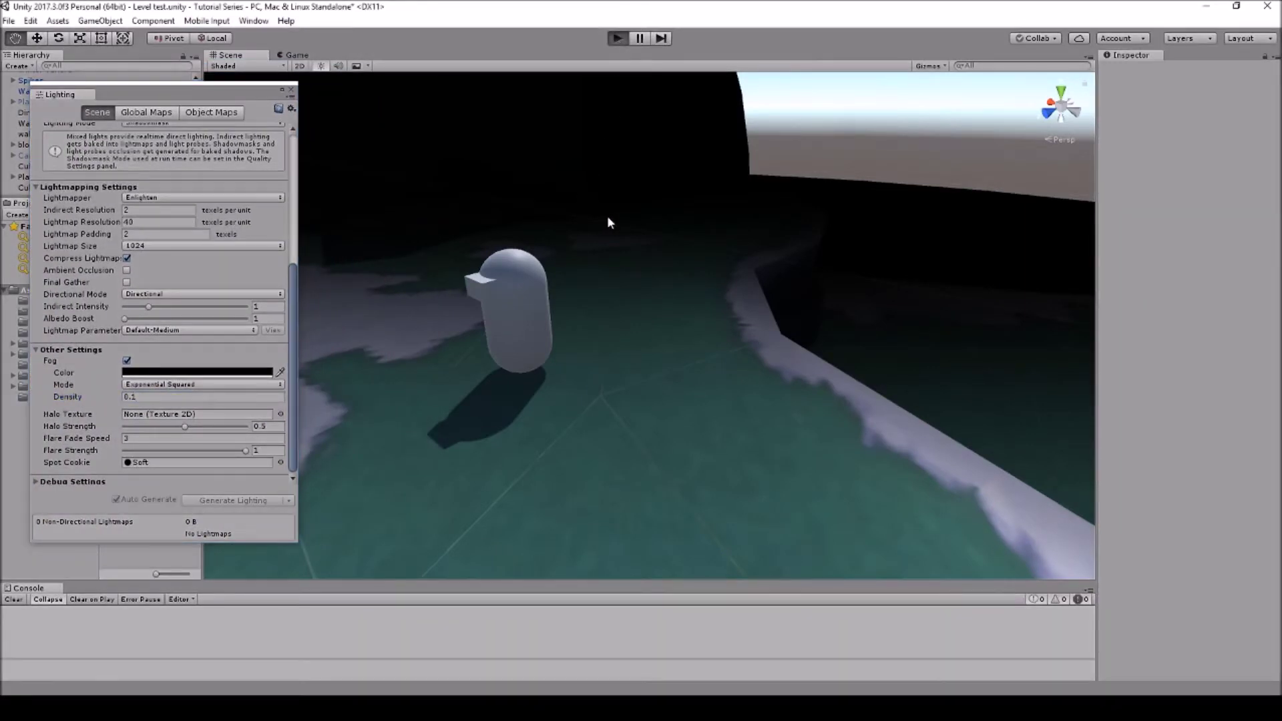
{"action": "key", "text": "a"}
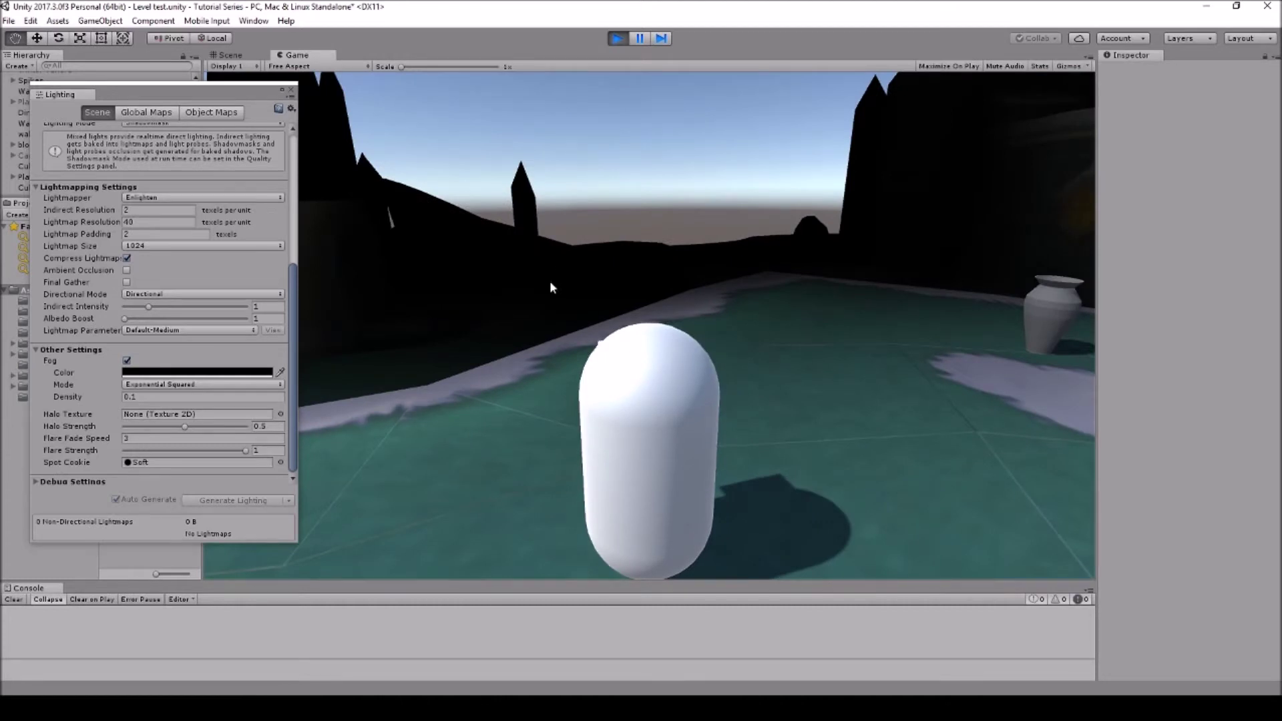
{"action": "key", "text": "w"}
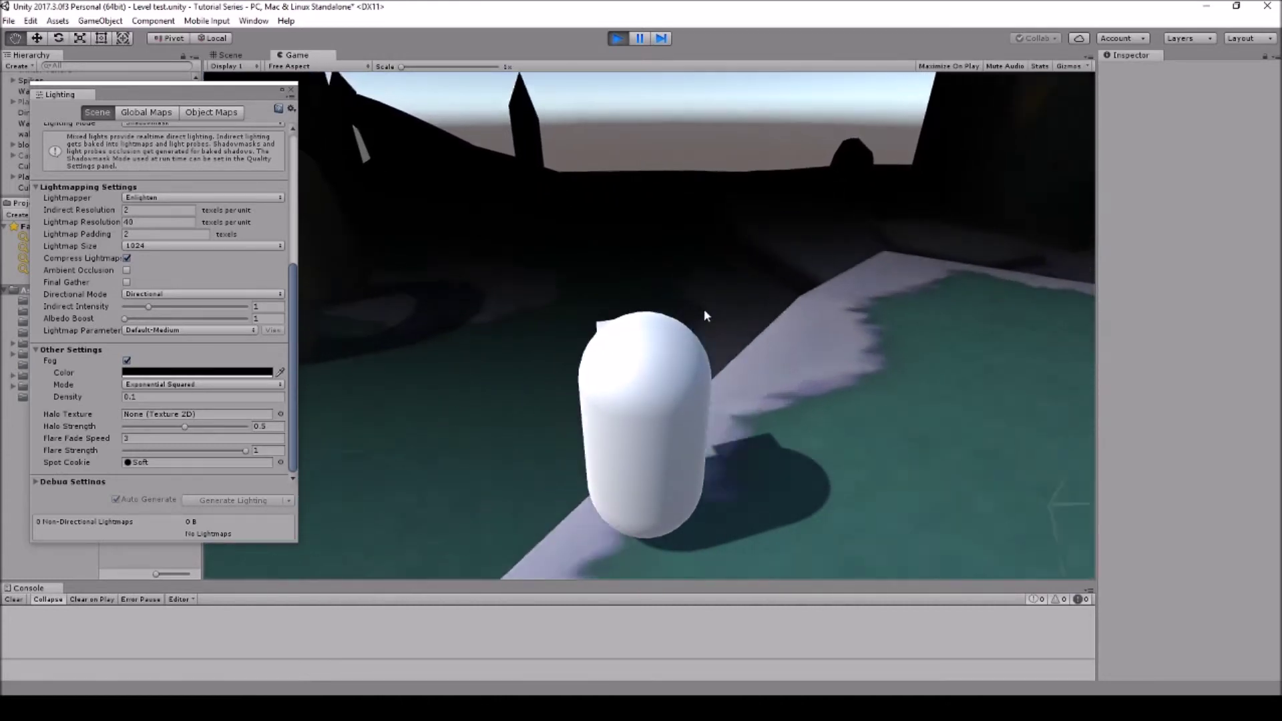
{"action": "key", "text": "w"}
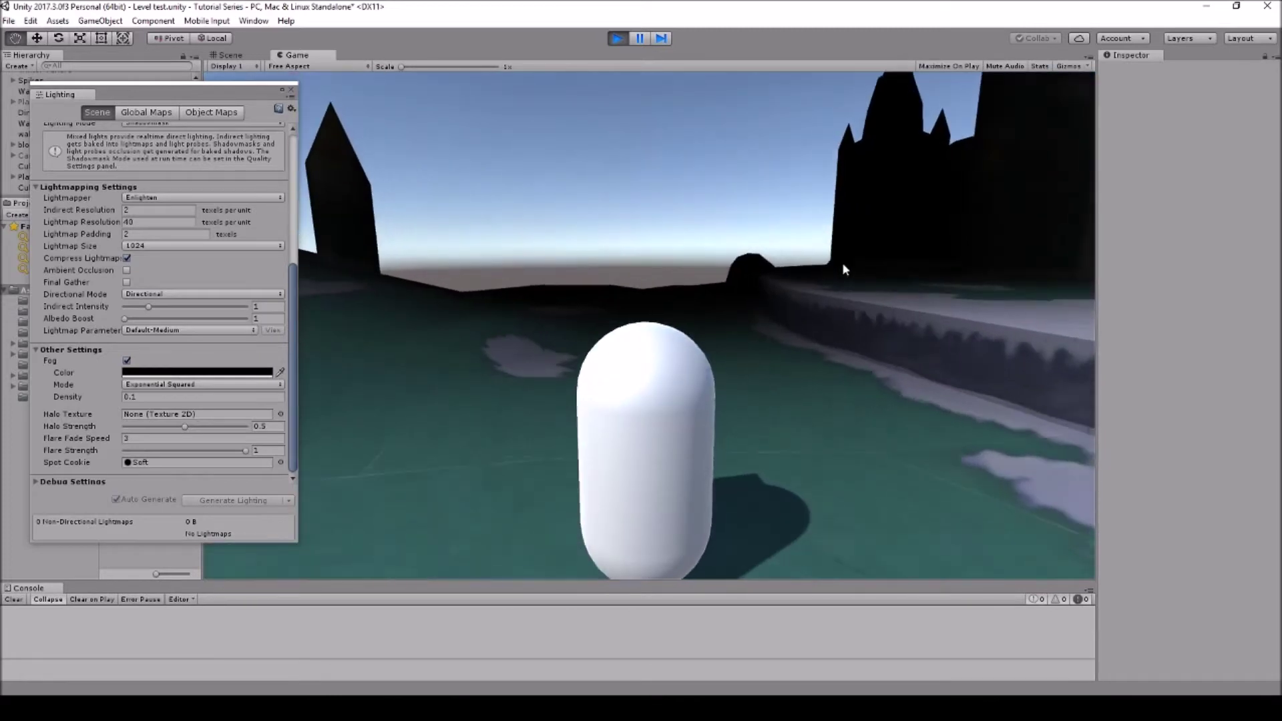
{"action": "key", "text": "a"}
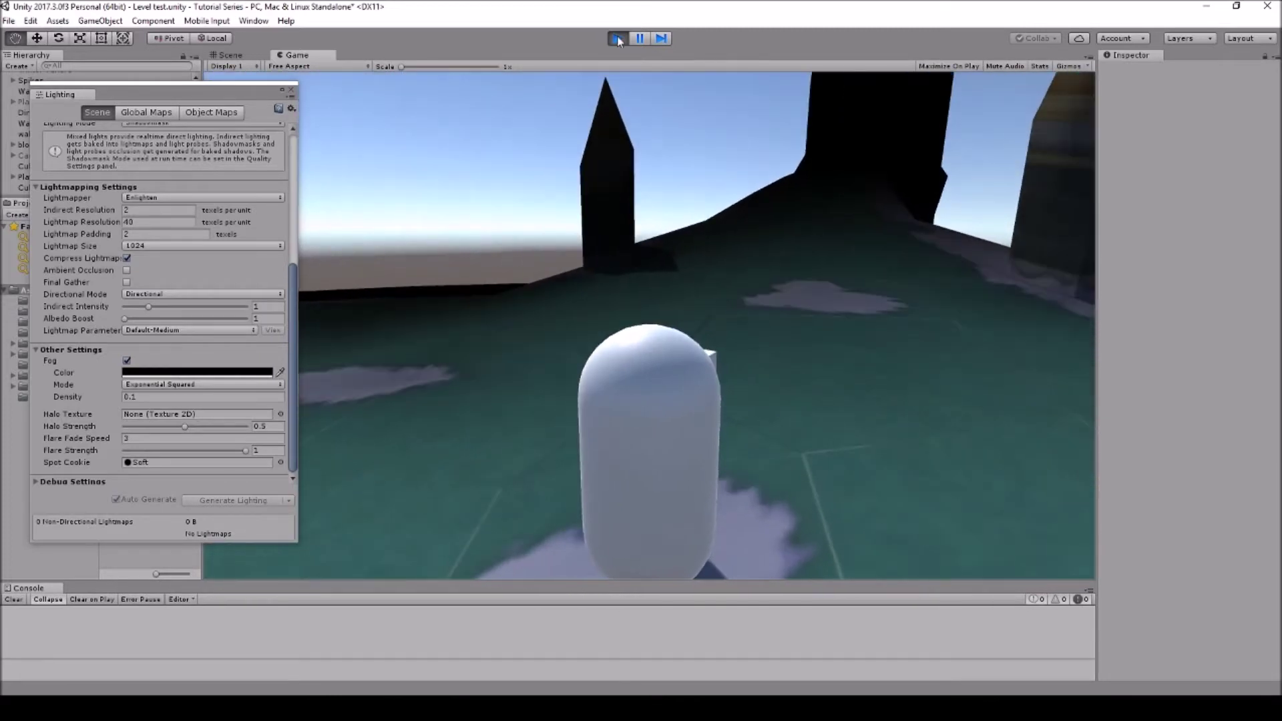
{"action": "left_click", "coordinate": [617, 38]}
Disable Fog in the scene's lighting settings and close the Lighting window
{"action": "left_click_drag", "start_coordinate": [234, 90], "coordinate": [354, 92]}
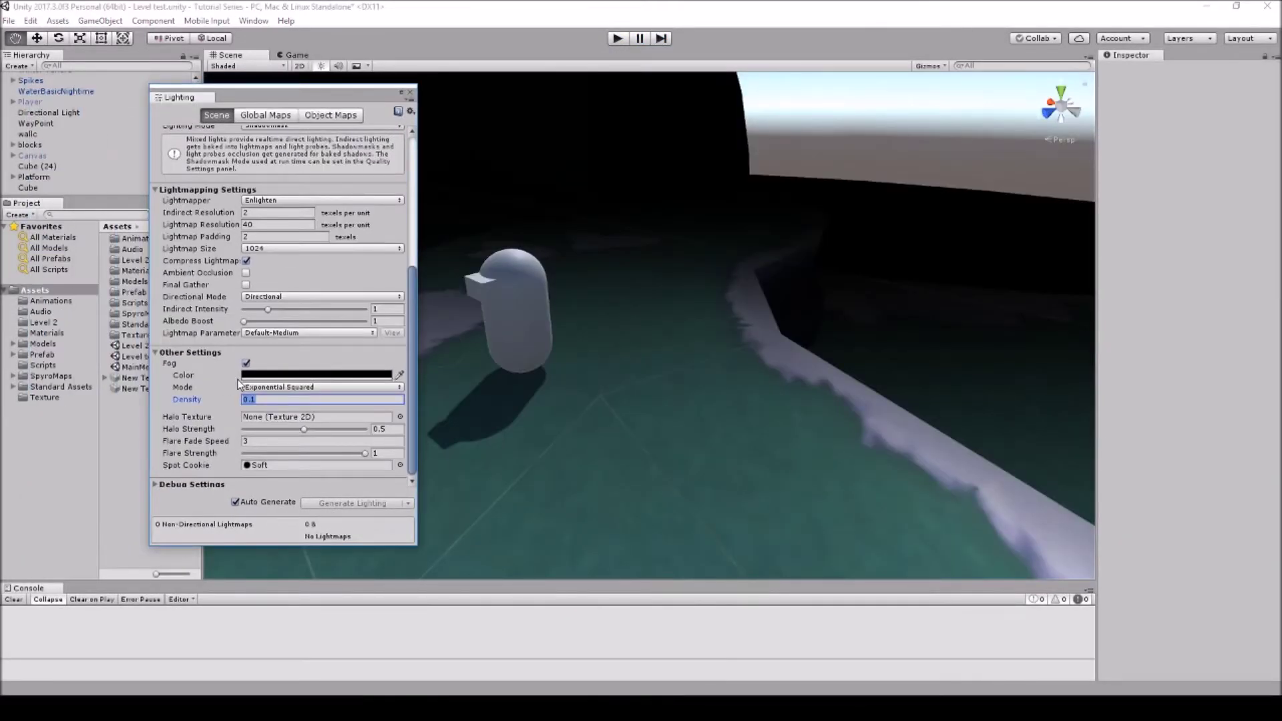
{"action": "left_click", "coordinate": [246, 364]}
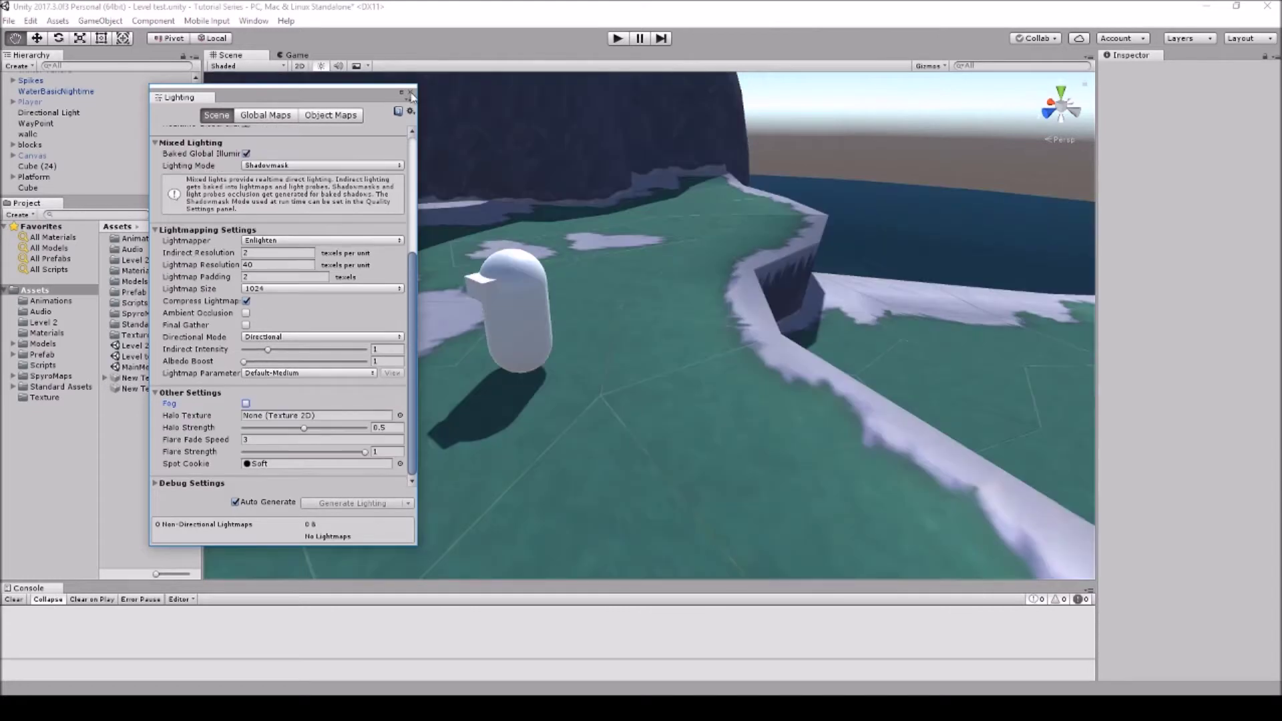
{"action": "left_click", "coordinate": [410, 93]}
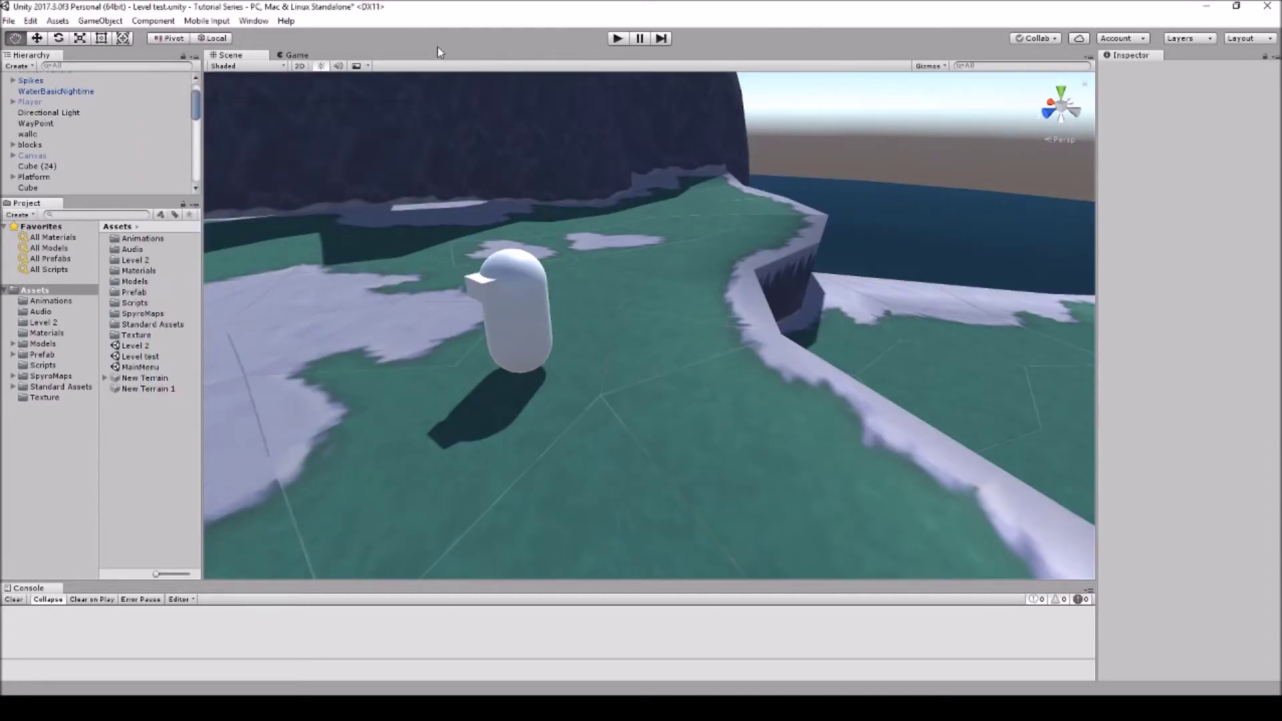
{"action": "left_click", "coordinate": [65, 22]}
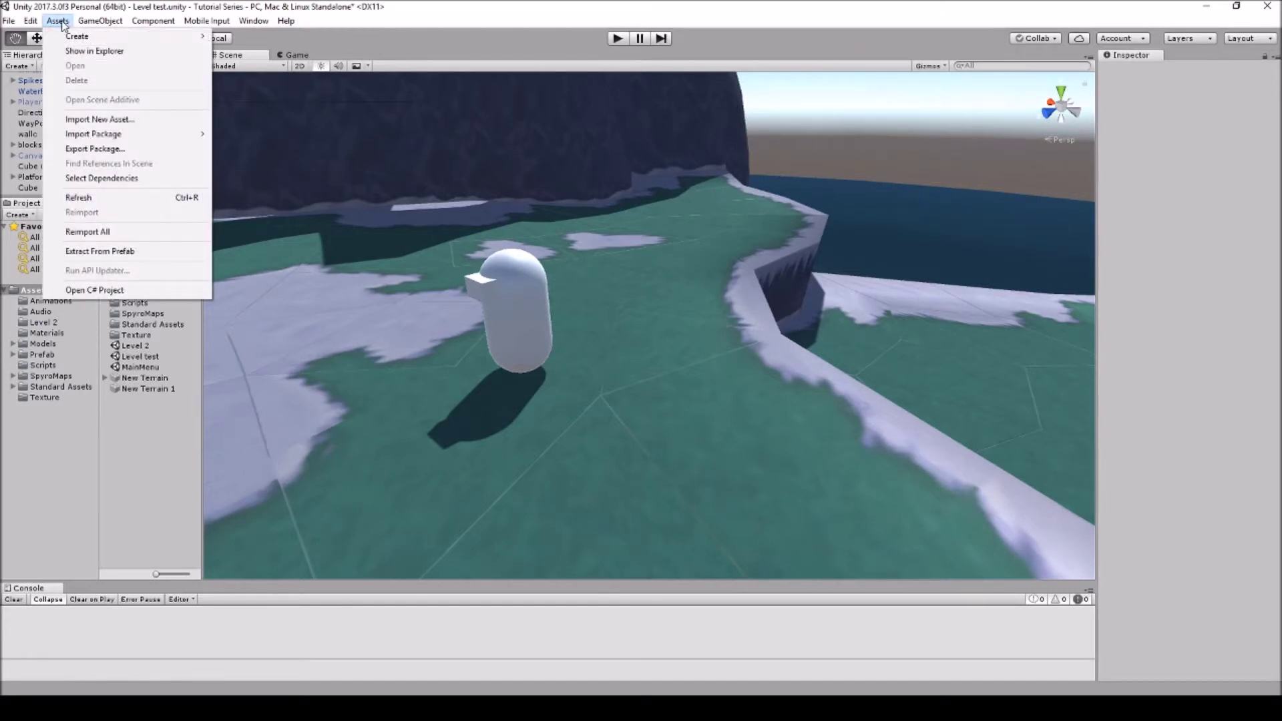
{"action": "mouse_move", "coordinate": [100, 135]}
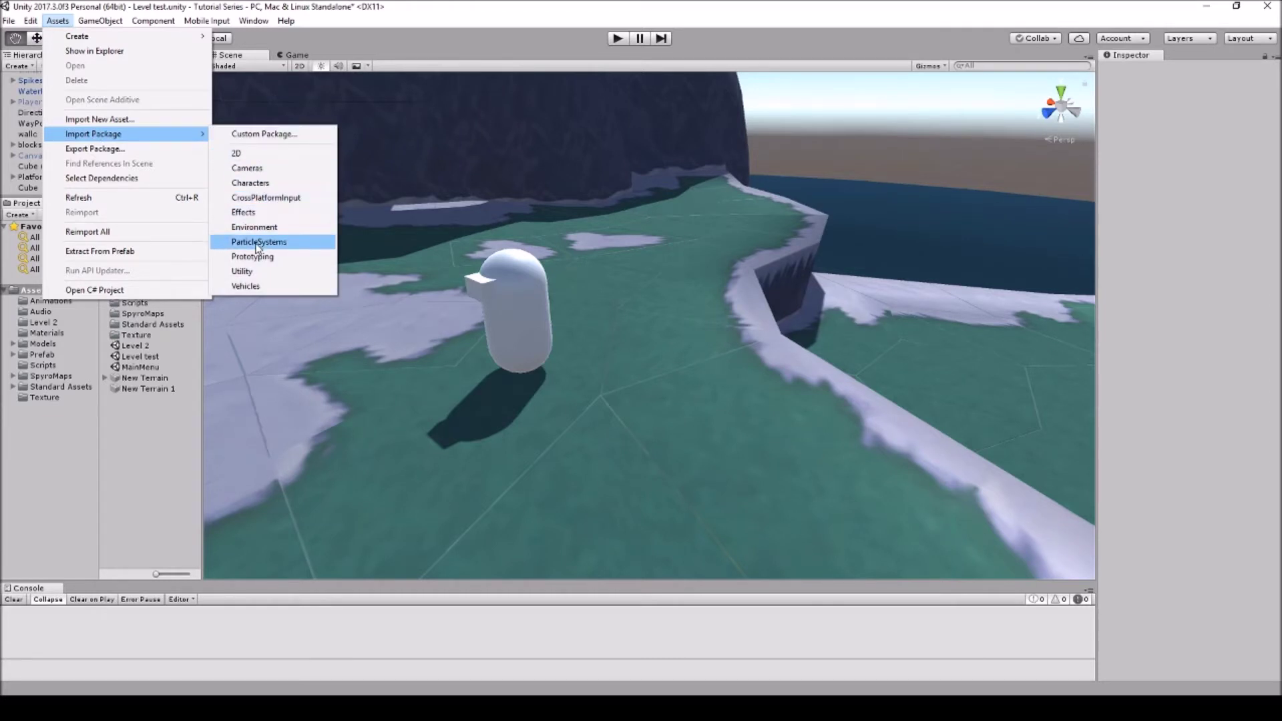
{"action": "left_click", "coordinate": [52, 433]}
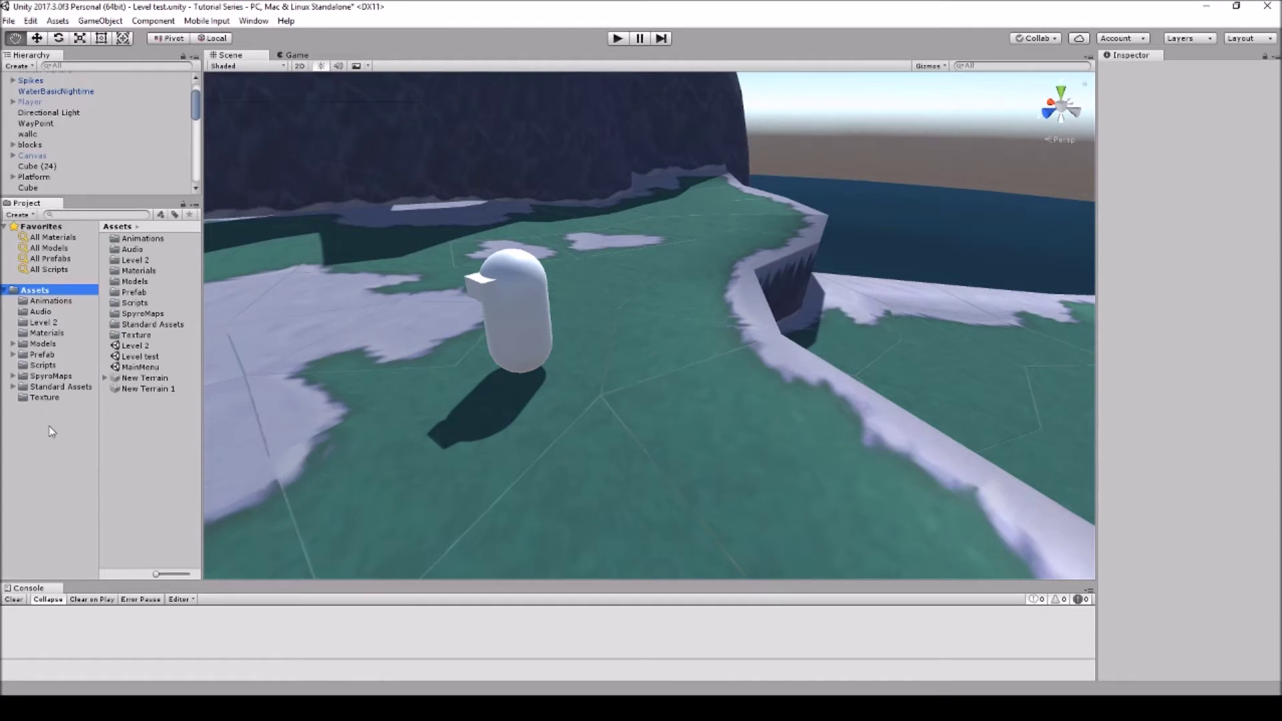
Place the DustStorm prefab from the Standard Assets ParticleSystems prefabs into the scene near the white capsule character
{"action": "left_click", "coordinate": [59, 387]}
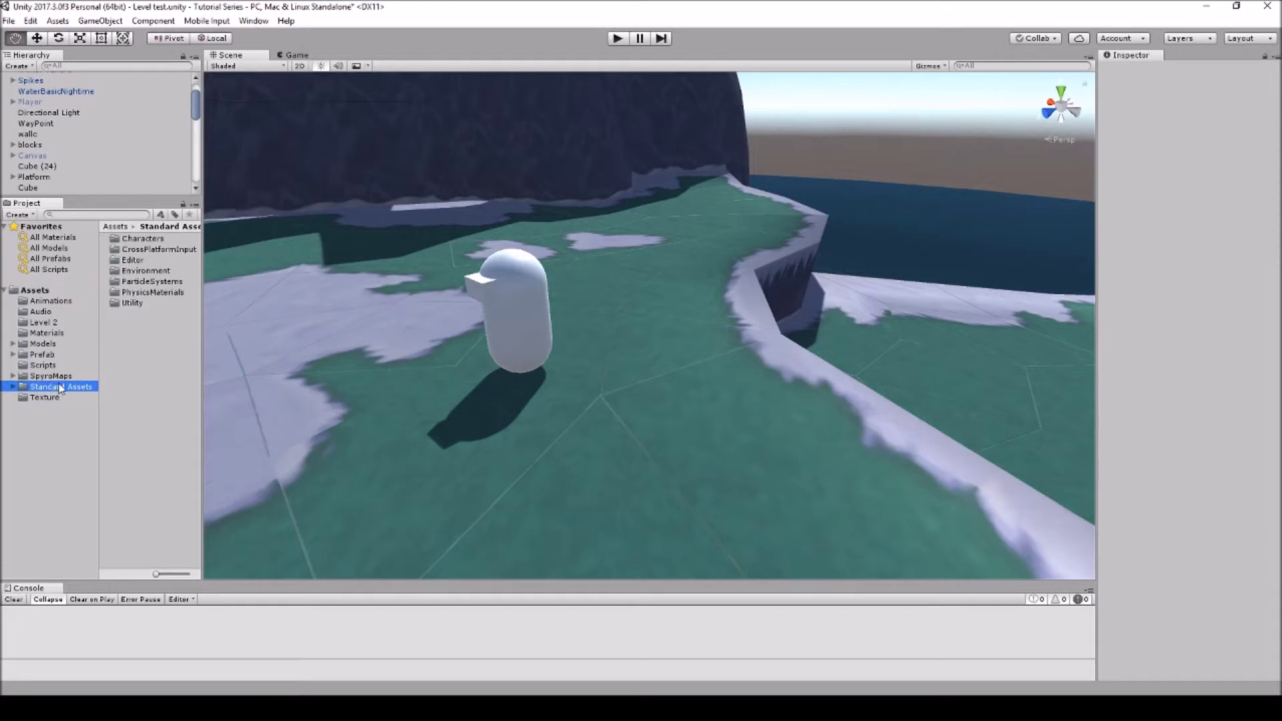
{"action": "double_click", "coordinate": [158, 282]}
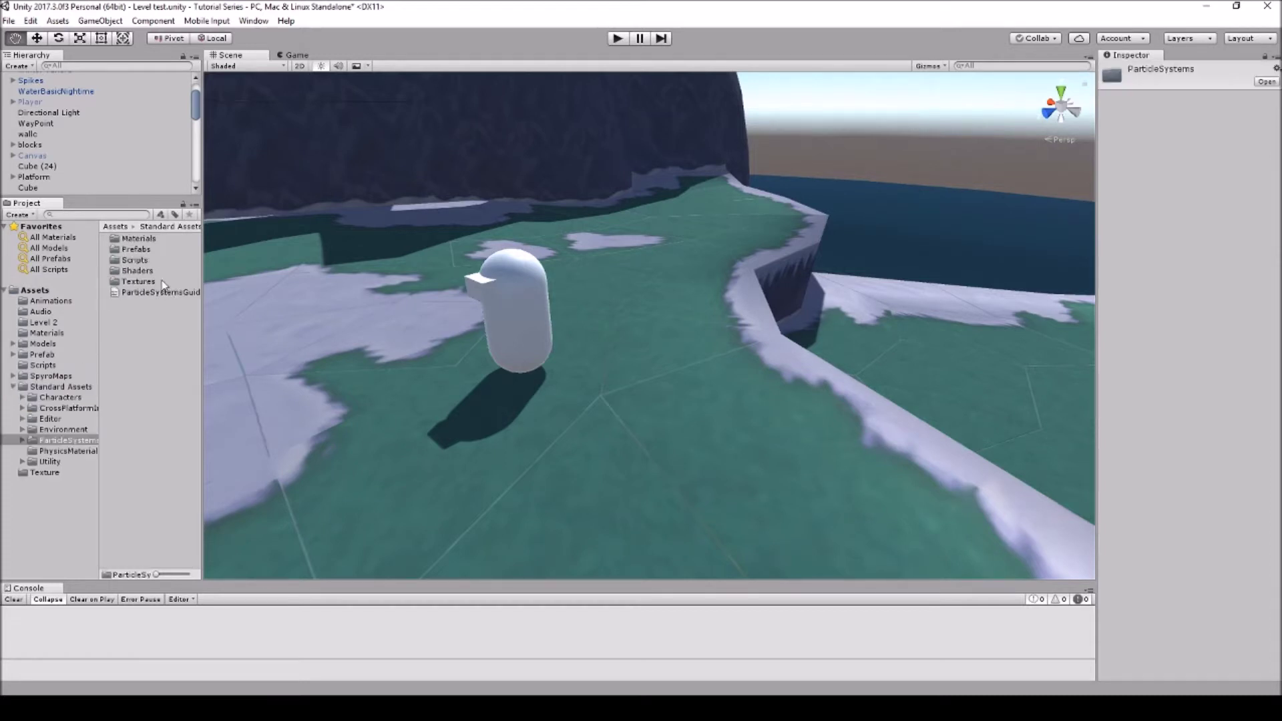
{"action": "double_click", "coordinate": [137, 249]}
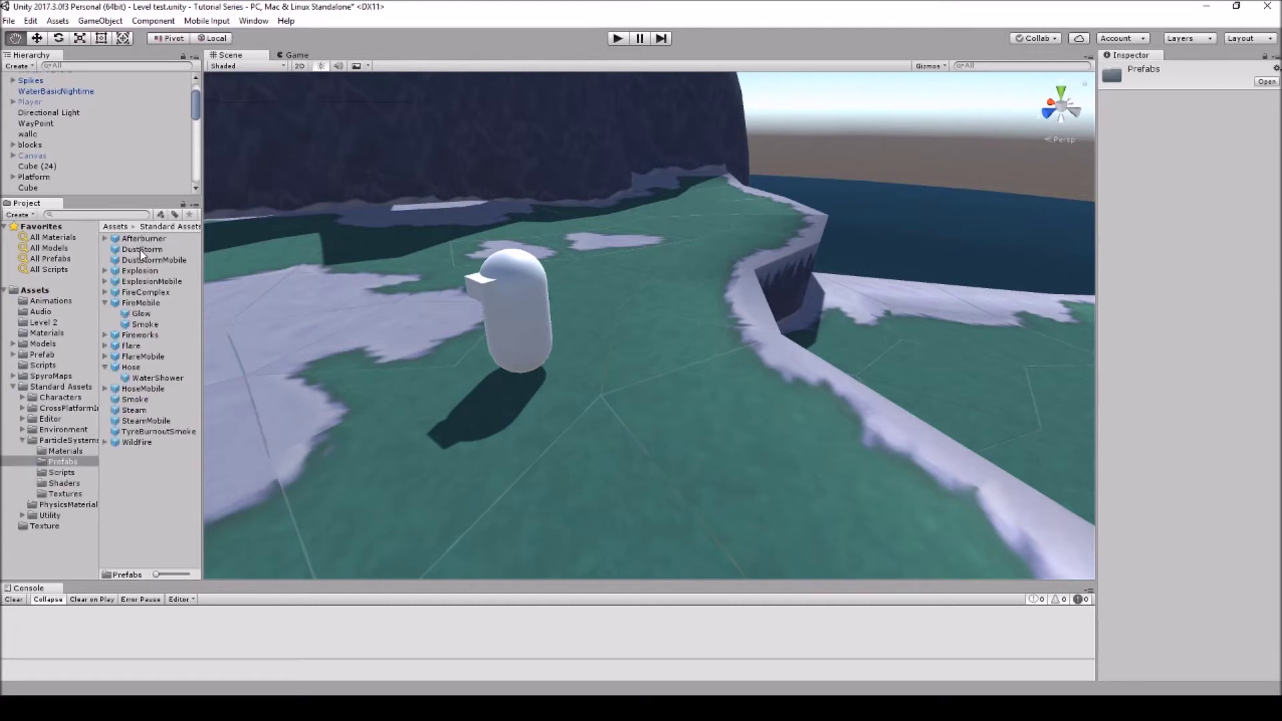
{"action": "left_click_drag", "start_coordinate": [147, 252], "coordinate": [237, 249]}
{"action": "left_click_drag", "start_coordinate": [608, 270], "coordinate": [611, 273]}
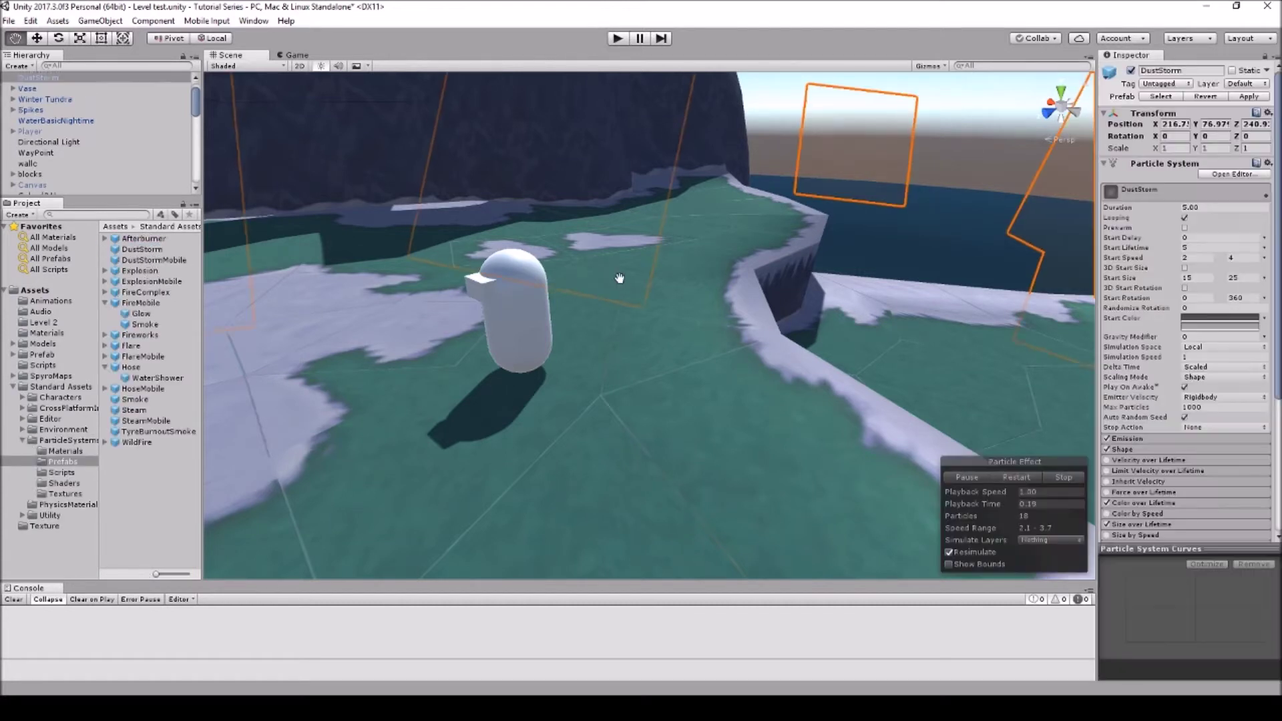
Disable the Rotation over Lifetime module of the DustStorm particle system
{"action": "scroll", "coordinate": [668, 277], "scroll_direction": "down", "scroll_amount": 6}
{"action": "scroll", "coordinate": [661, 290], "scroll_direction": "down", "scroll_amount": 3}
{"action": "right_click_drag", "start_coordinate": [666, 292], "coordinate": [697, 291]}
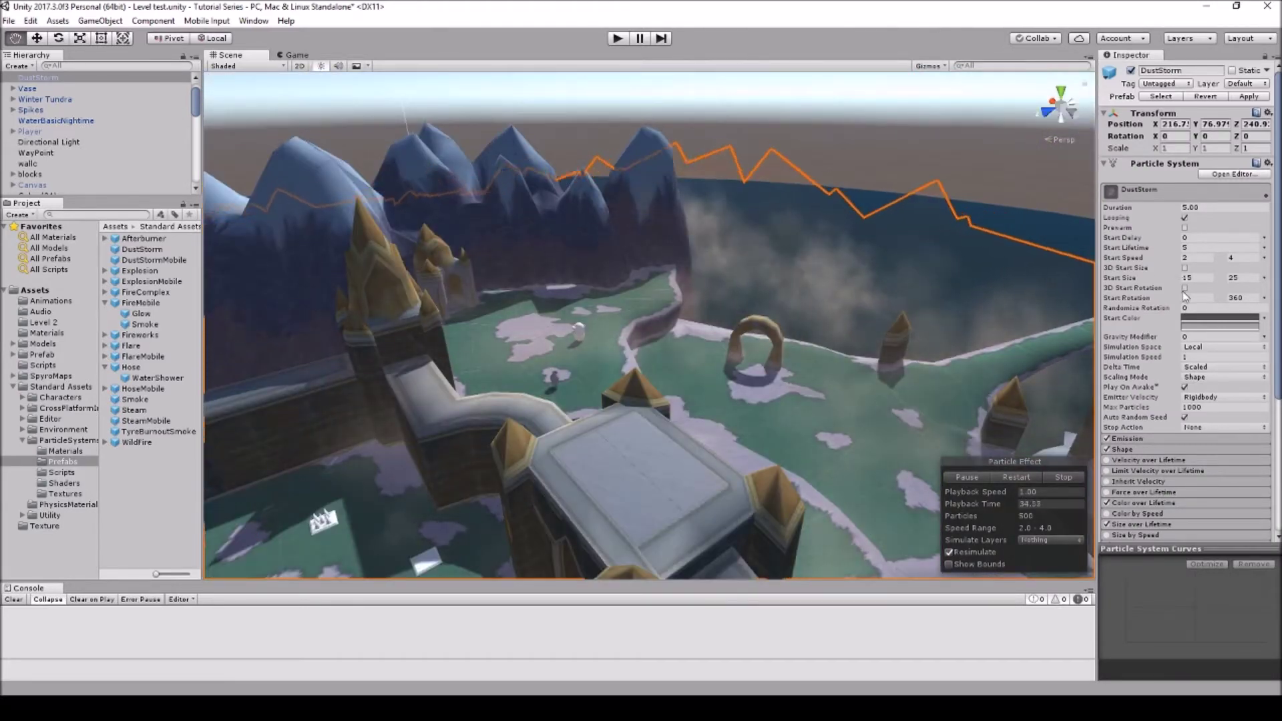
{"action": "scroll", "coordinate": [1185, 296], "scroll_direction": "down", "scroll_amount": 6}
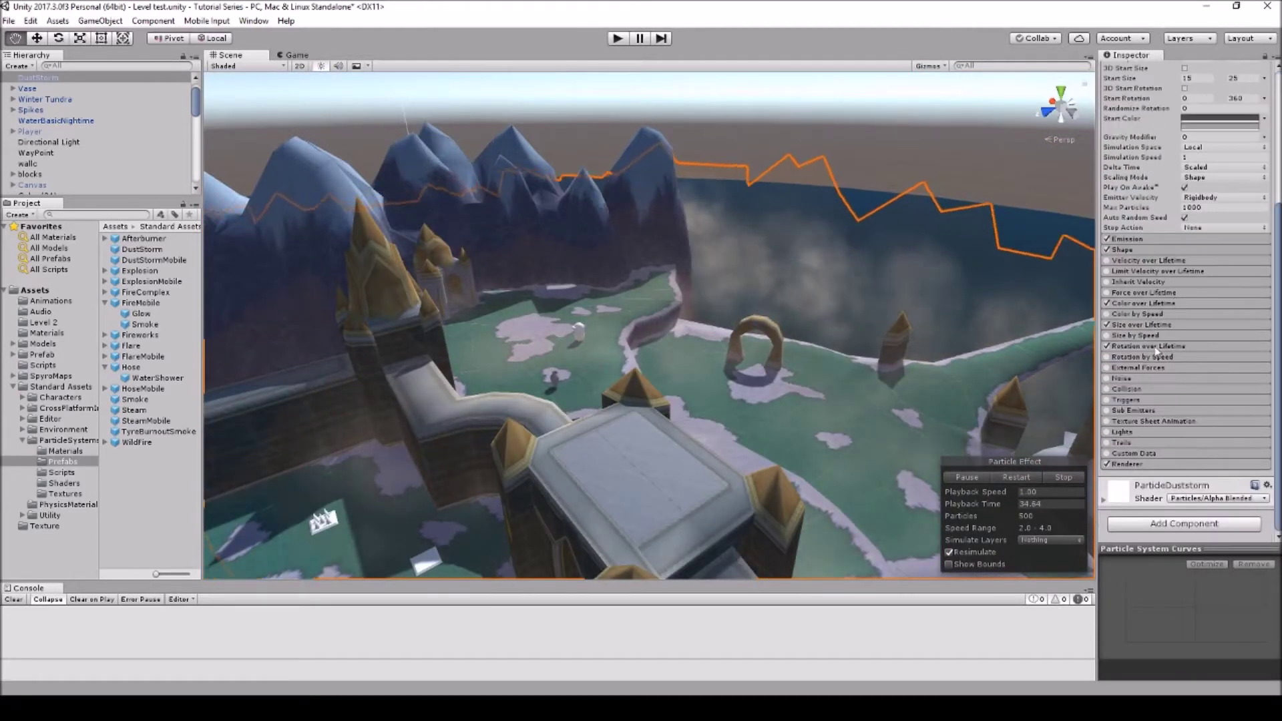
{"action": "scroll", "coordinate": [1145, 460], "scroll_direction": "down", "scroll_amount": 2}
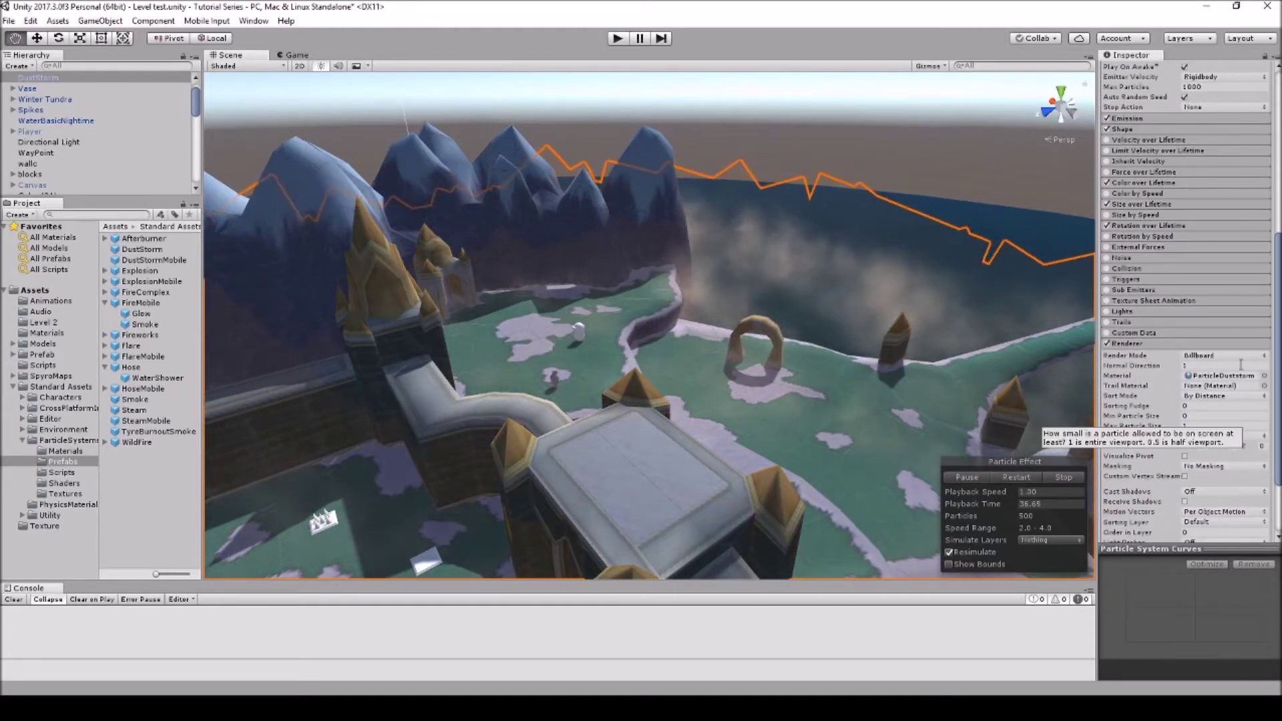
{"action": "scroll", "coordinate": [1168, 335], "scroll_direction": "down", "scroll_amount": 1}
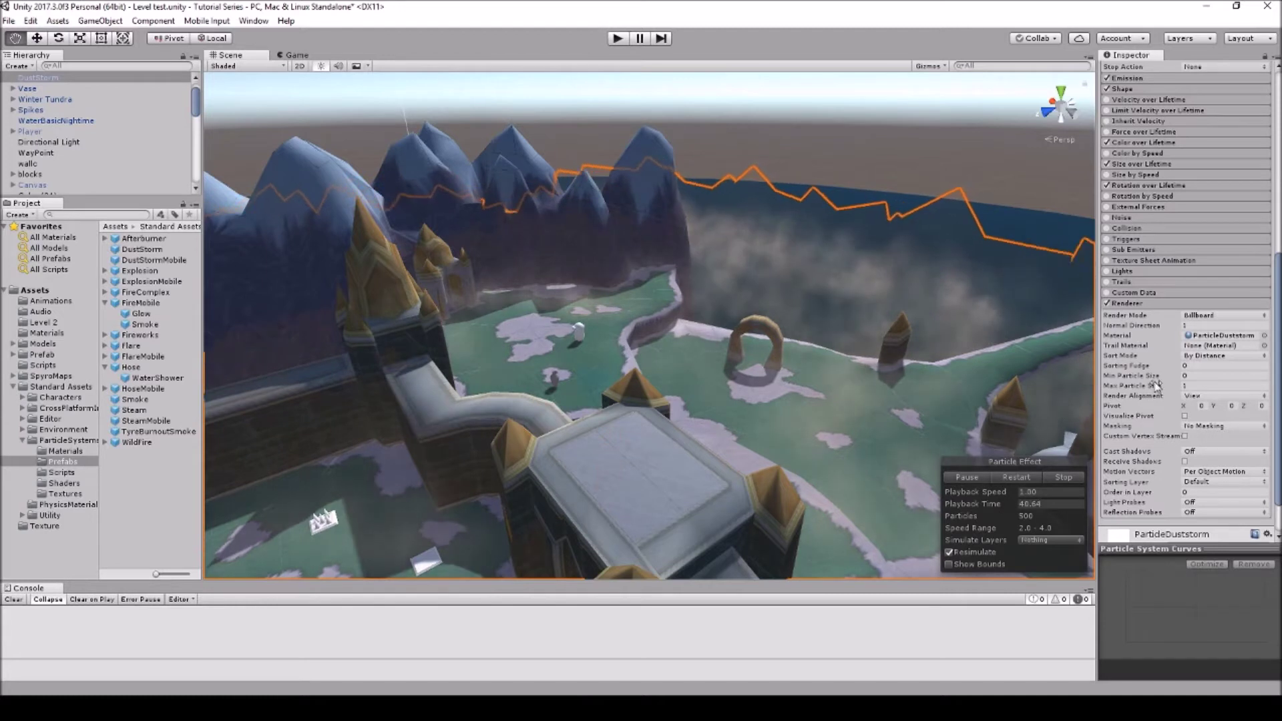
{"action": "scroll", "coordinate": [1152, 387], "scroll_direction": "up", "scroll_amount": 1}
{"action": "left_click", "coordinate": [1140, 343]}
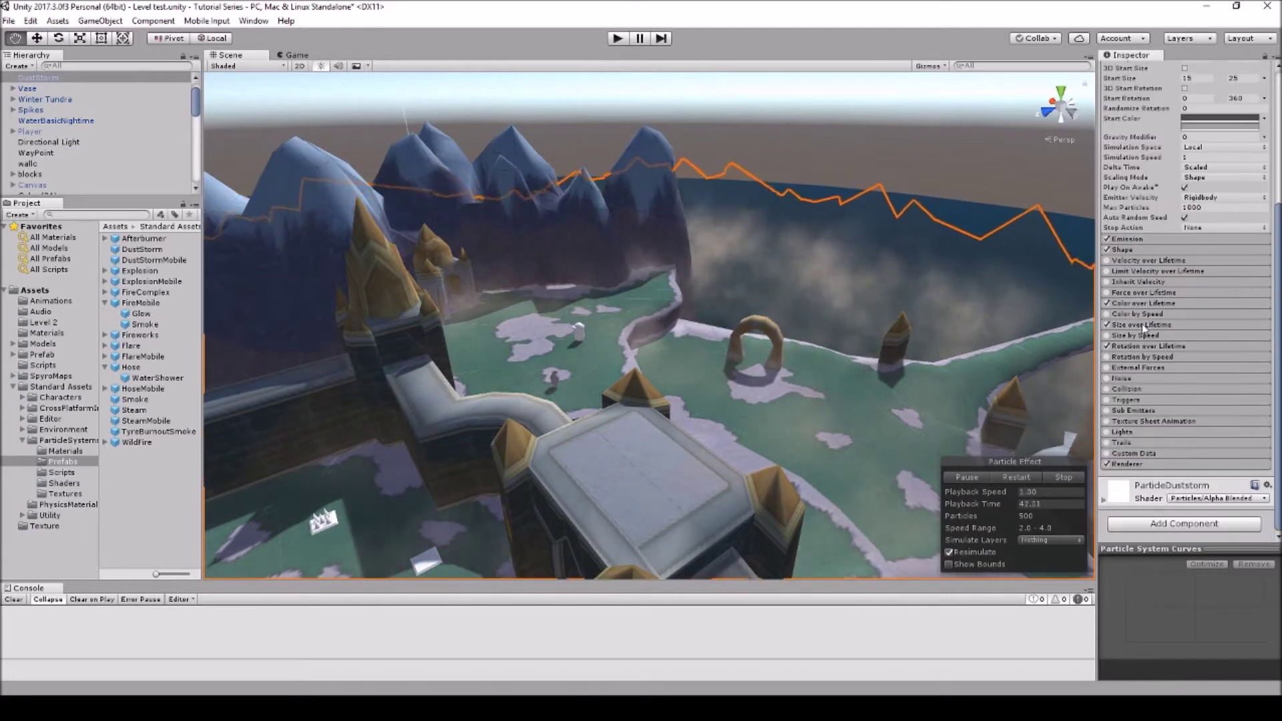
{"action": "left_click", "coordinate": [1107, 347]}
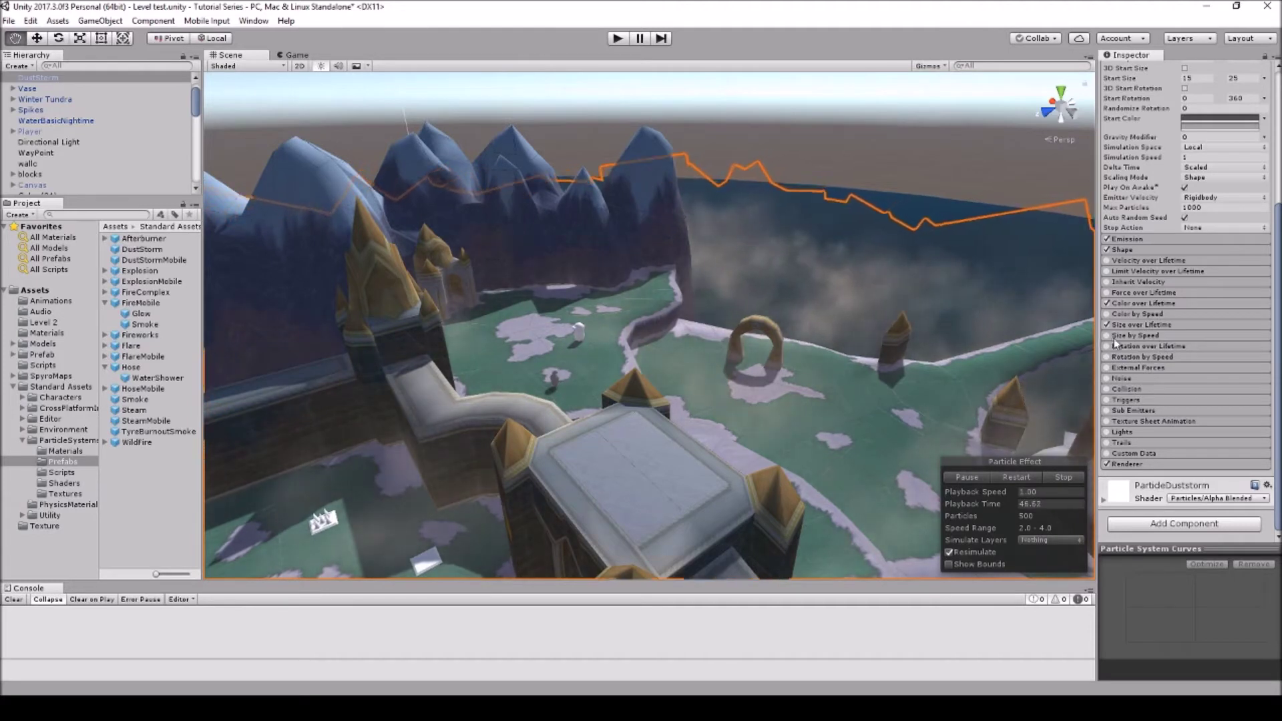
Examine the Size over Lifetime, Color over Lifetime, Shape and Emission module settings of the DustStorm particle system
{"action": "left_click", "coordinate": [1141, 327]}
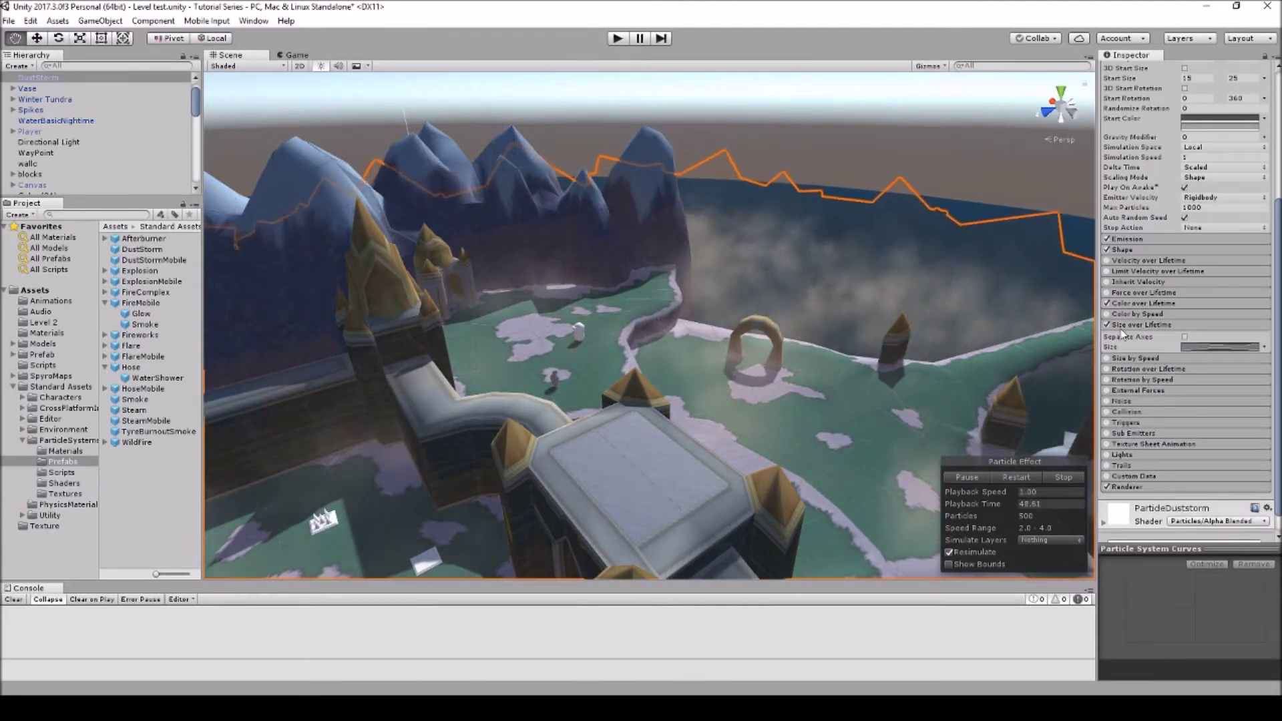
{"action": "left_click", "coordinate": [1138, 326]}
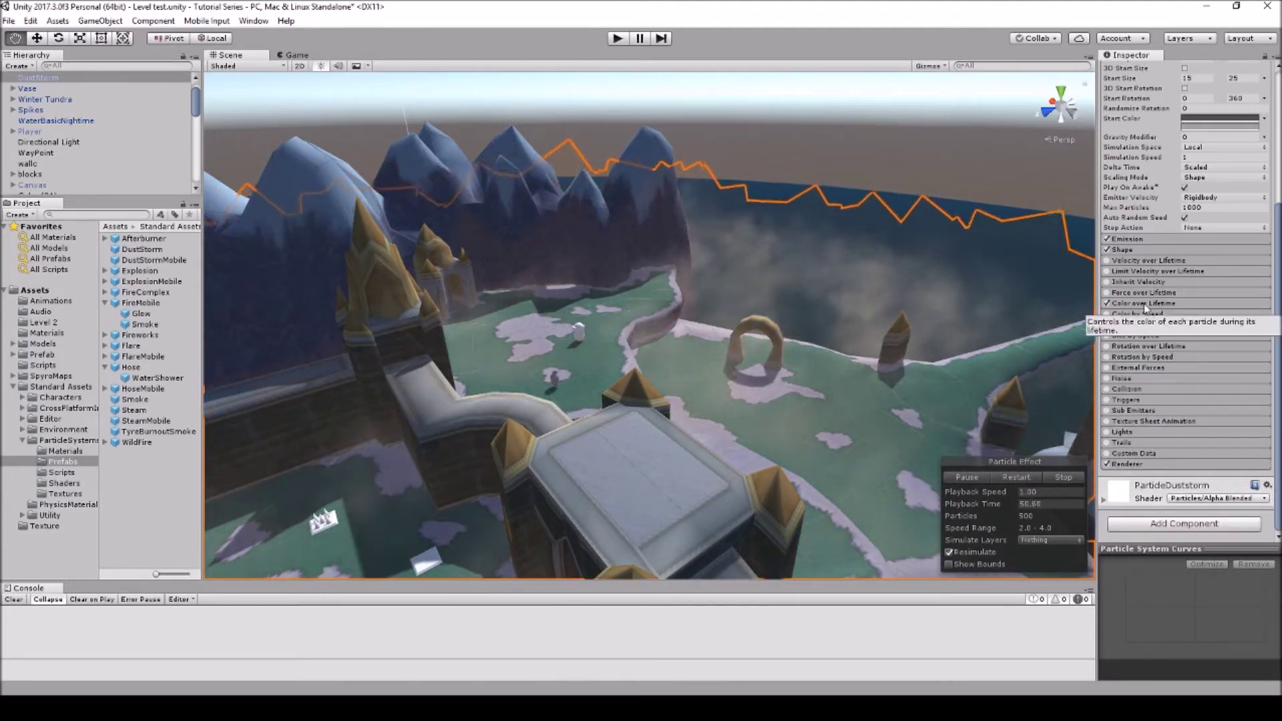
{"action": "left_click", "coordinate": [1140, 304]}
{"action": "left_click", "coordinate": [1131, 303]}
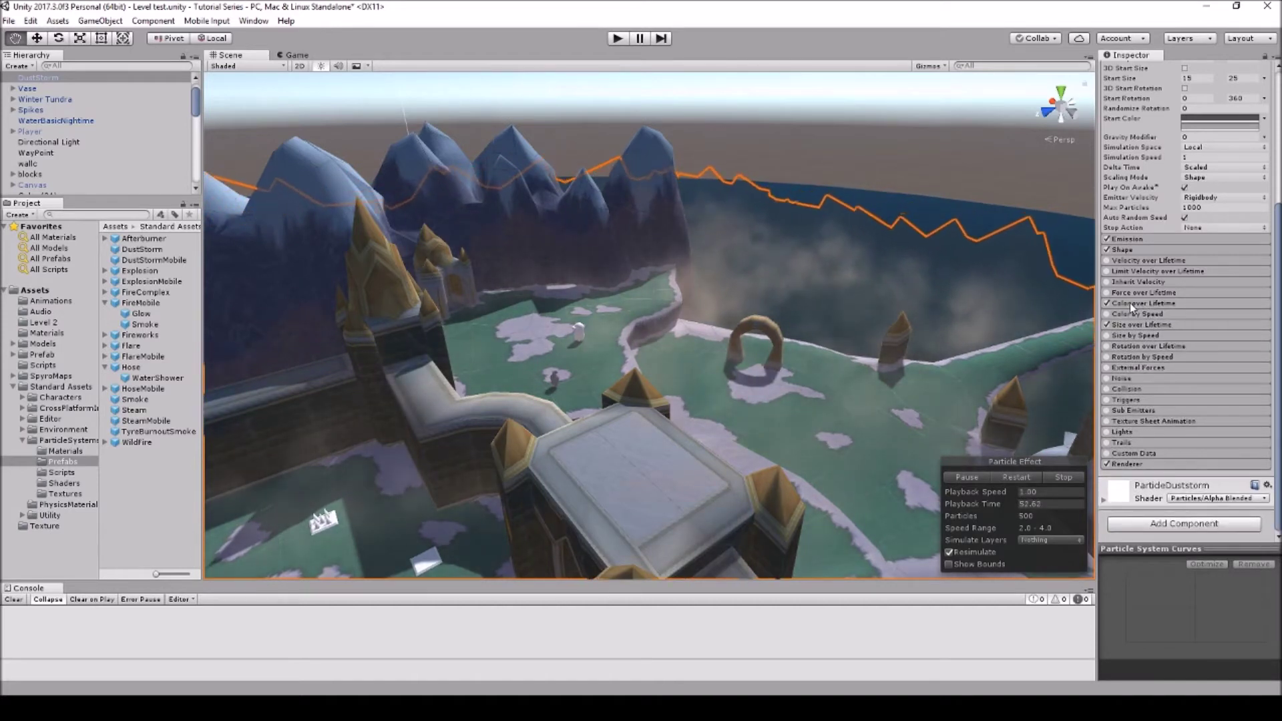
{"action": "left_click", "coordinate": [1122, 250]}
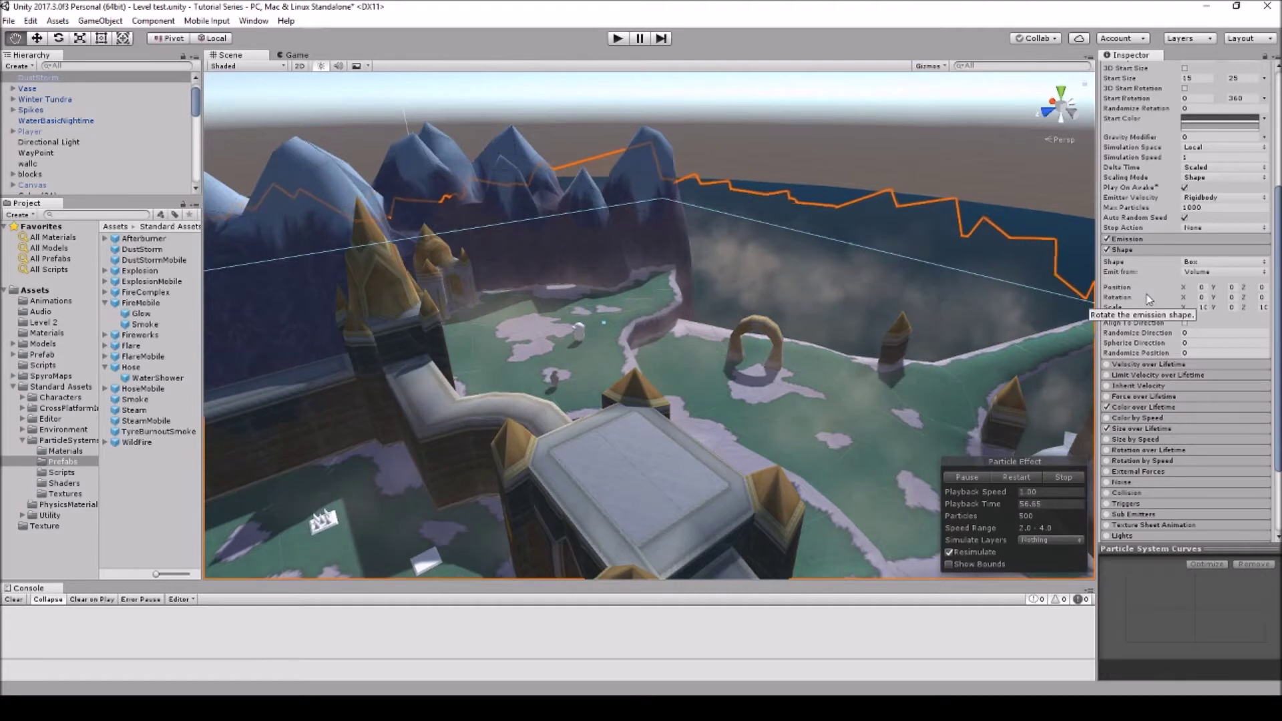
{"action": "left_click", "coordinate": [1143, 251]}
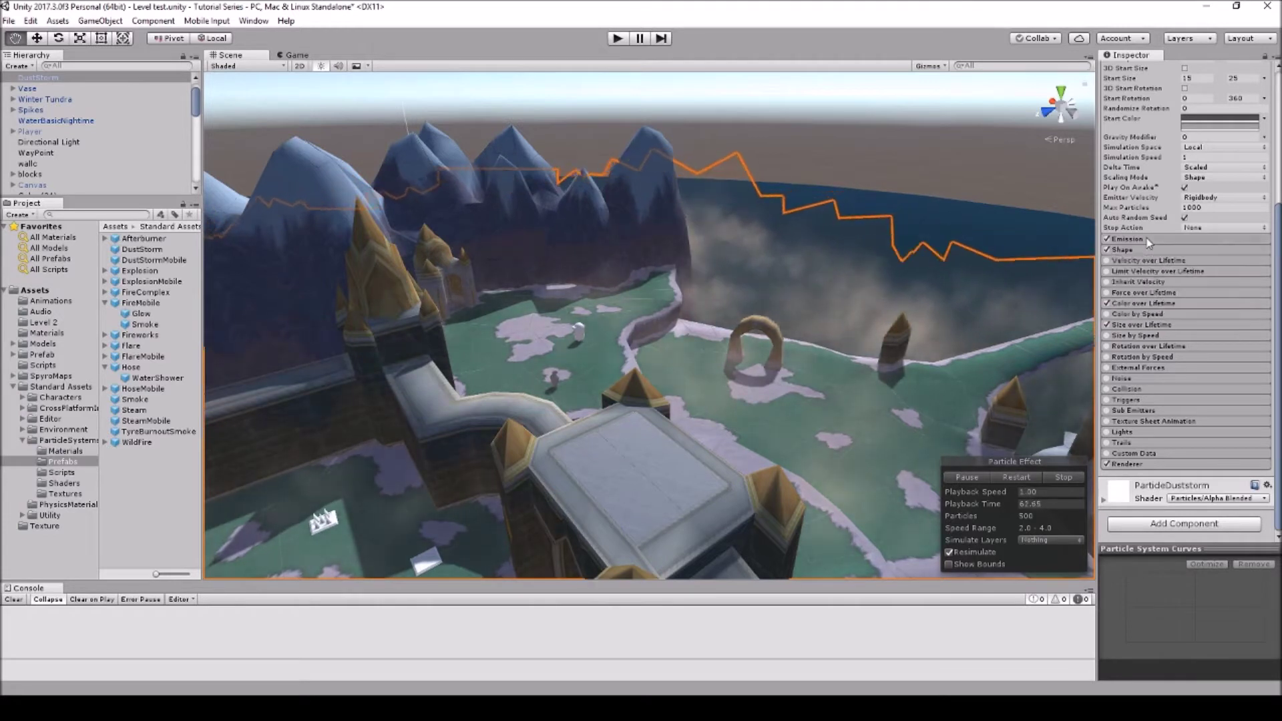
{"action": "left_click", "coordinate": [1146, 236]}
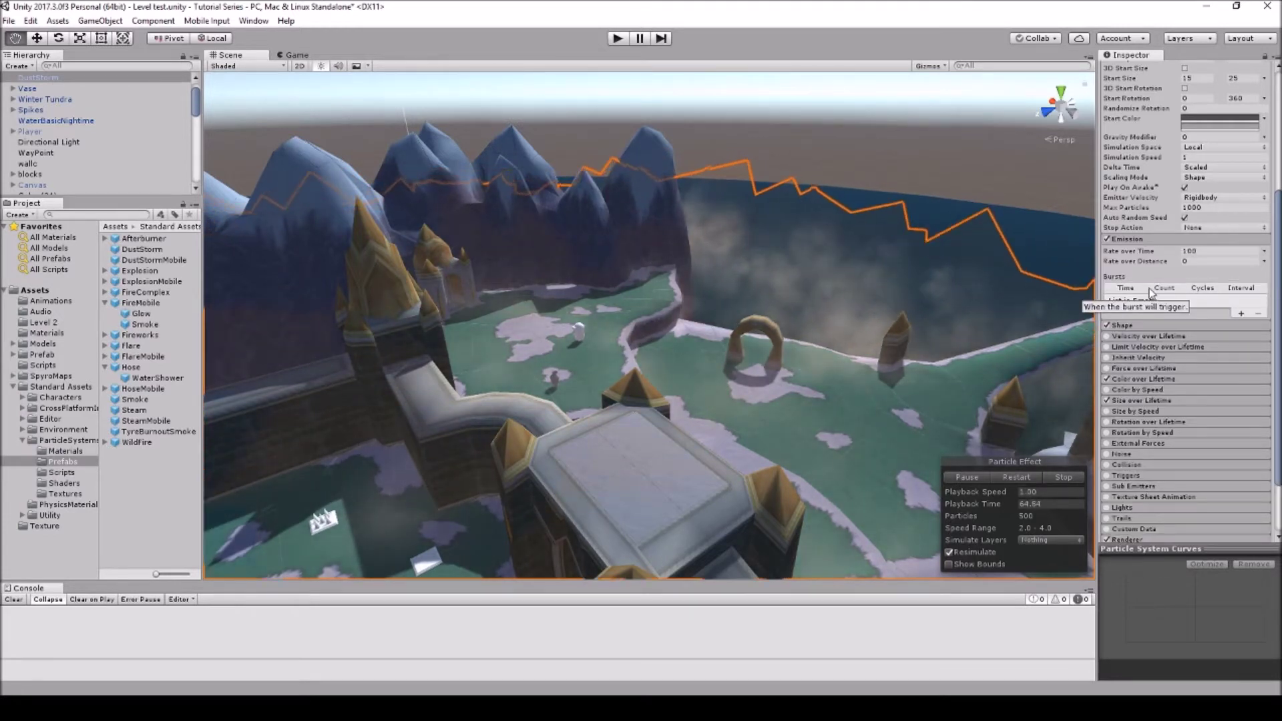
{"action": "left_click", "coordinate": [1155, 240]}
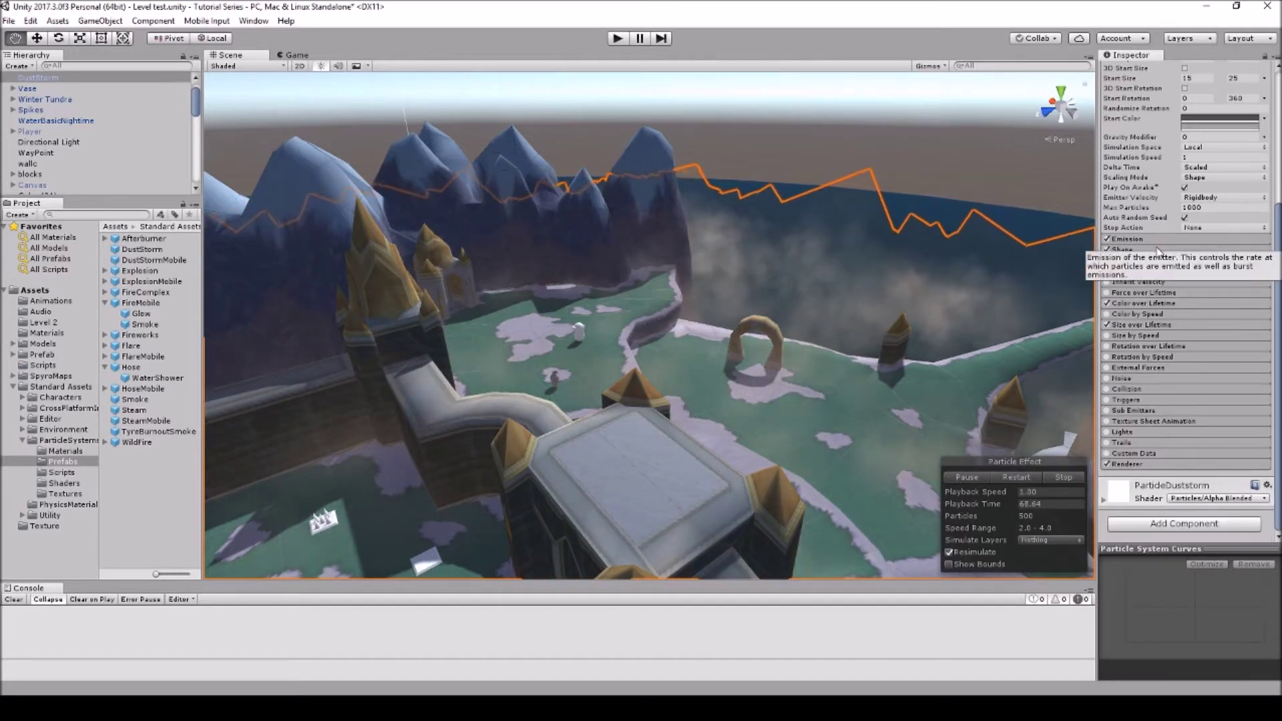
Lighten the two start colors of the DustStorm particles to DFDFDFFF and F2F2F2FF
{"action": "scroll", "coordinate": [1148, 230], "scroll_direction": "up", "scroll_amount": 5}
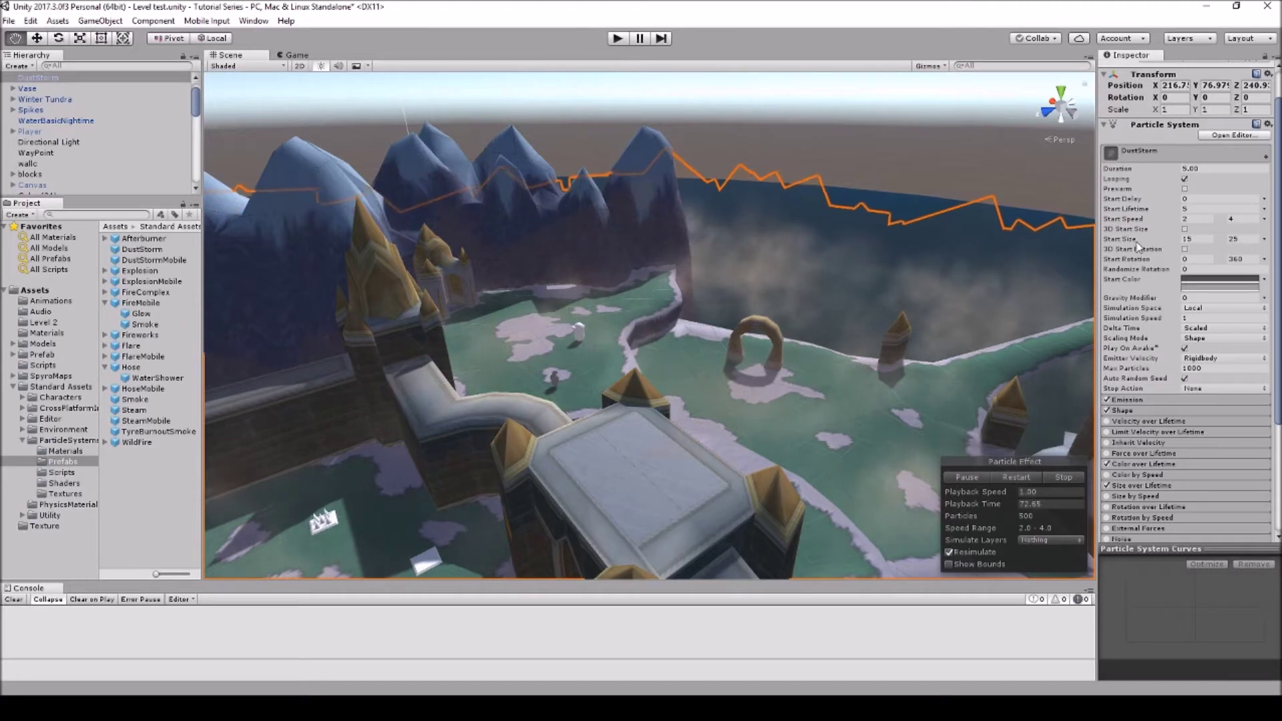
{"action": "left_click", "coordinate": [1195, 280]}
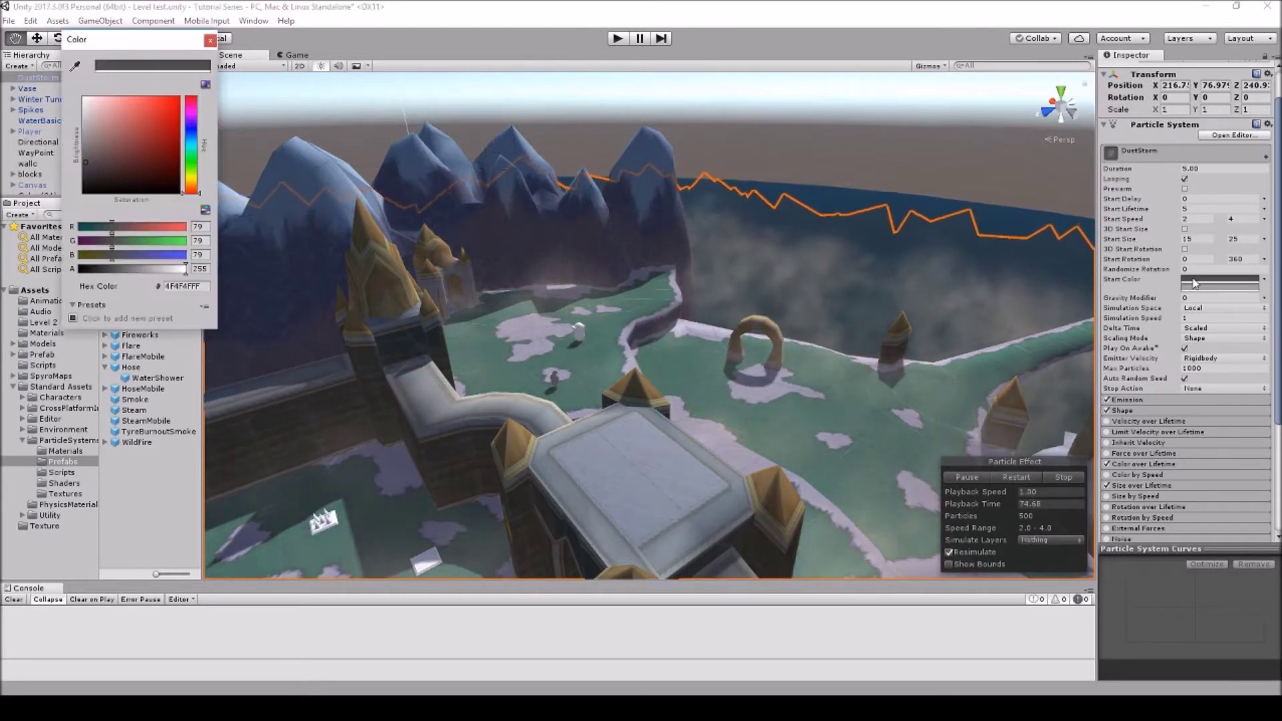
{"action": "left_click_drag", "start_coordinate": [101, 171], "coordinate": [77, 111]}
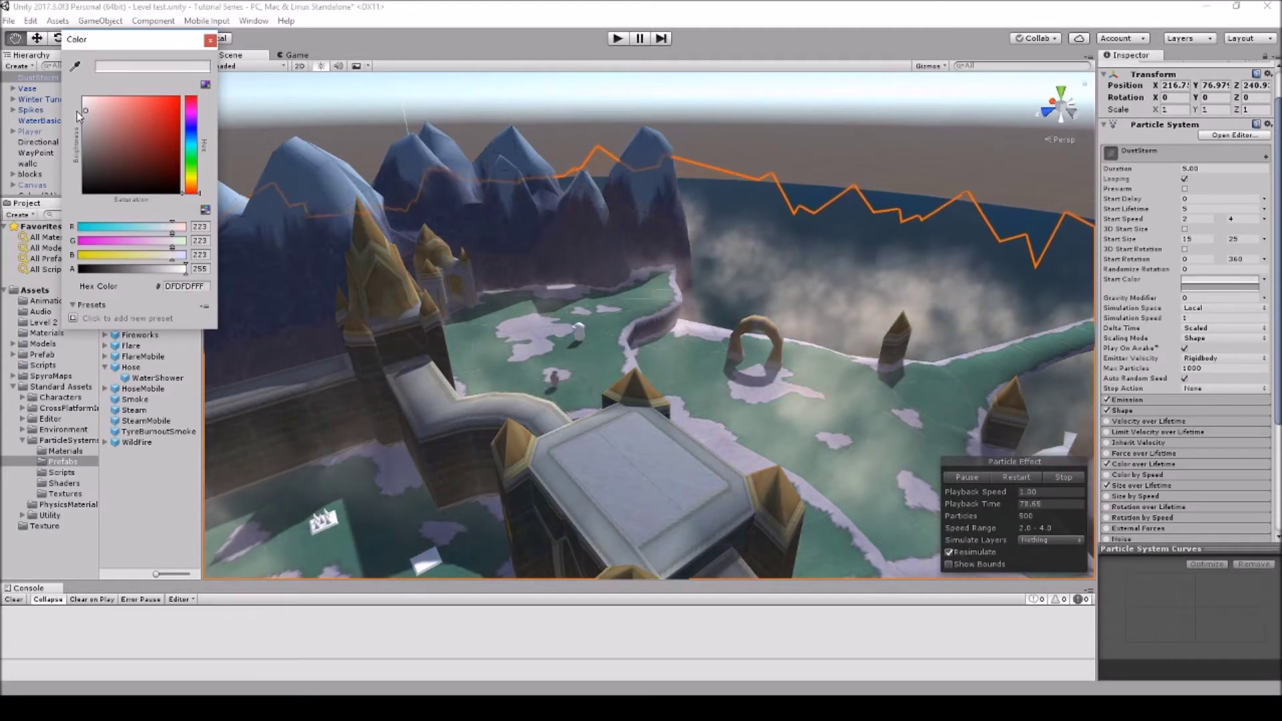
{"action": "left_click", "coordinate": [211, 41]}
{"action": "left_click", "coordinate": [1195, 287]}
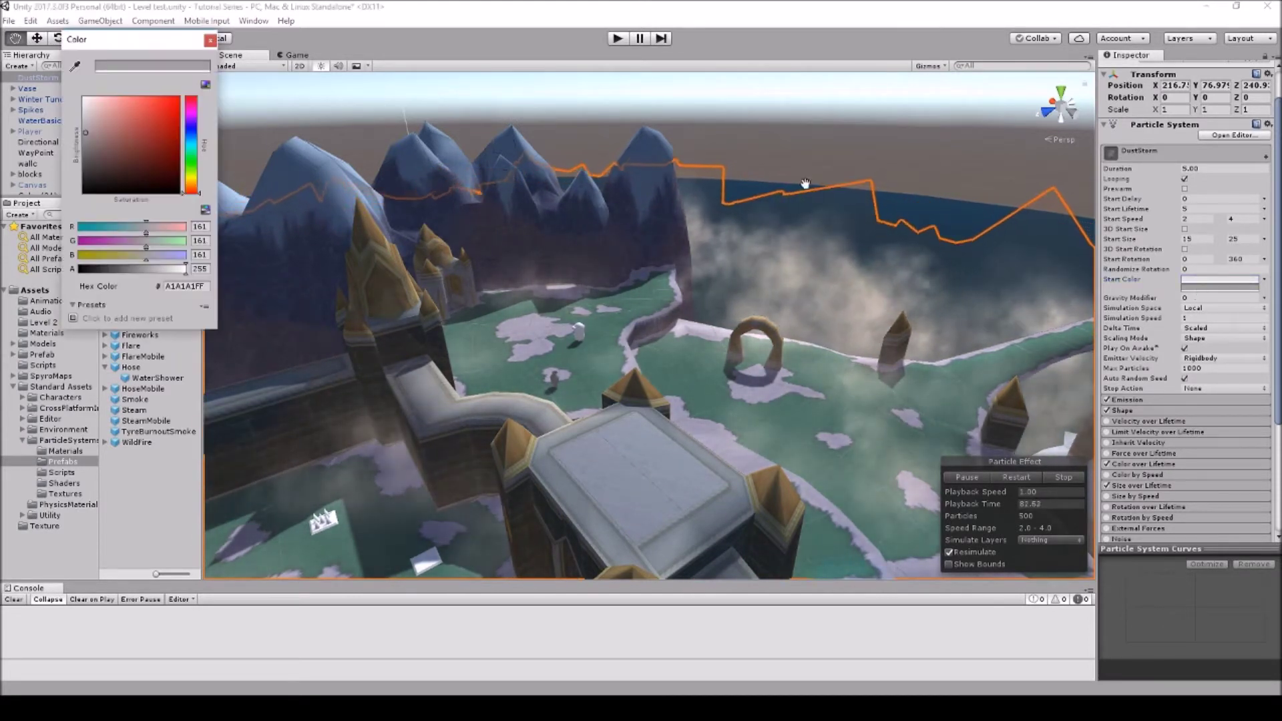
{"action": "left_click_drag", "start_coordinate": [78, 112], "coordinate": [74, 102]}
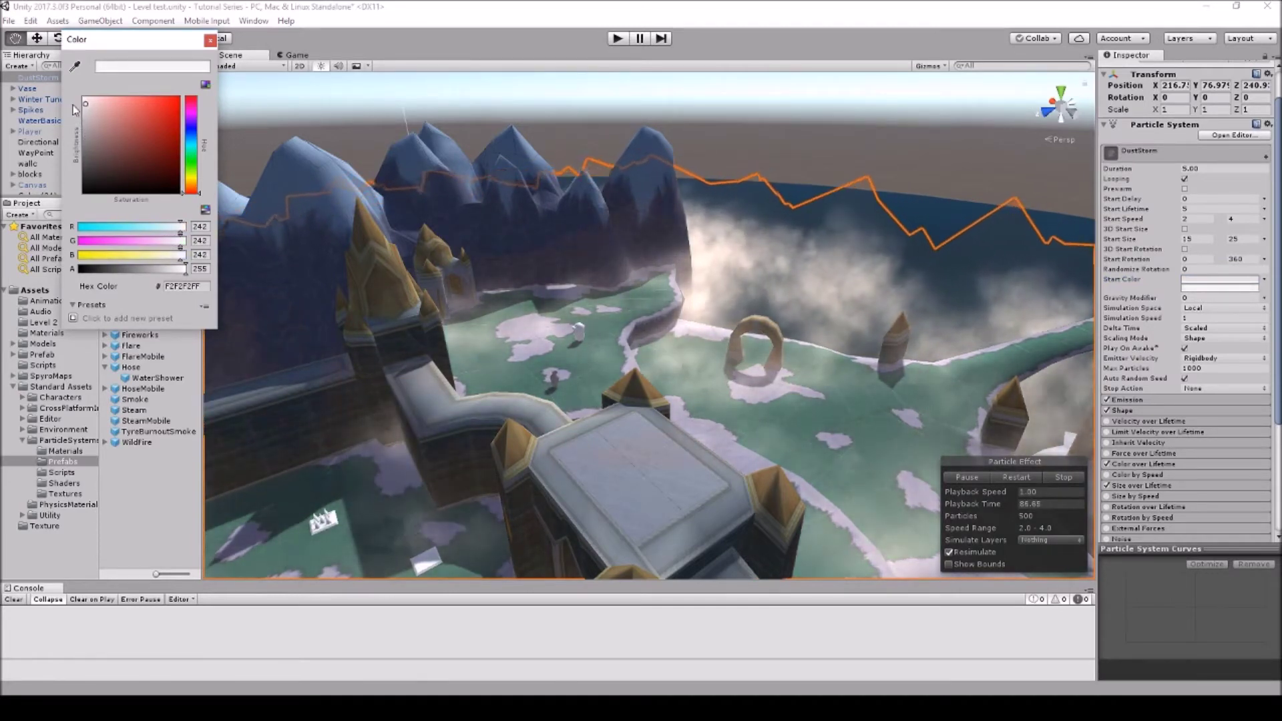
{"action": "left_click", "coordinate": [210, 41]}
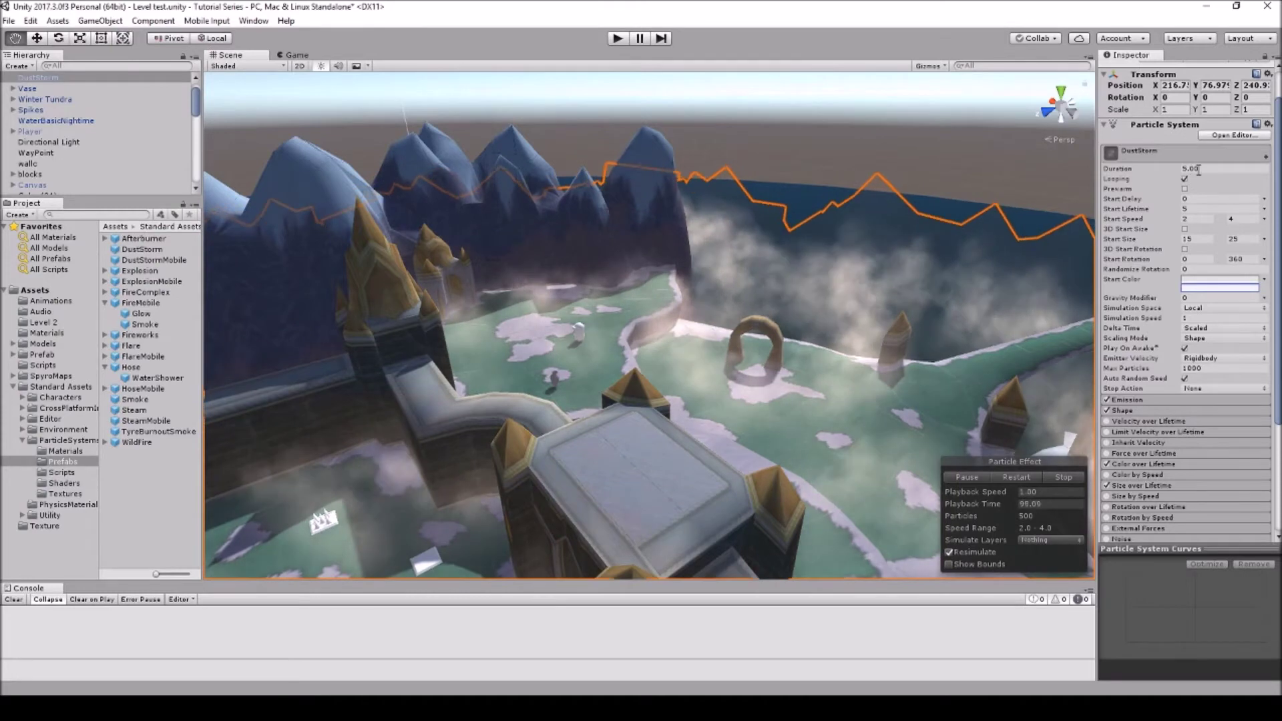
Set the DustStorm particle system's duration to 15 and enable Prewarm
{"action": "left_click", "coordinate": [1199, 169]}
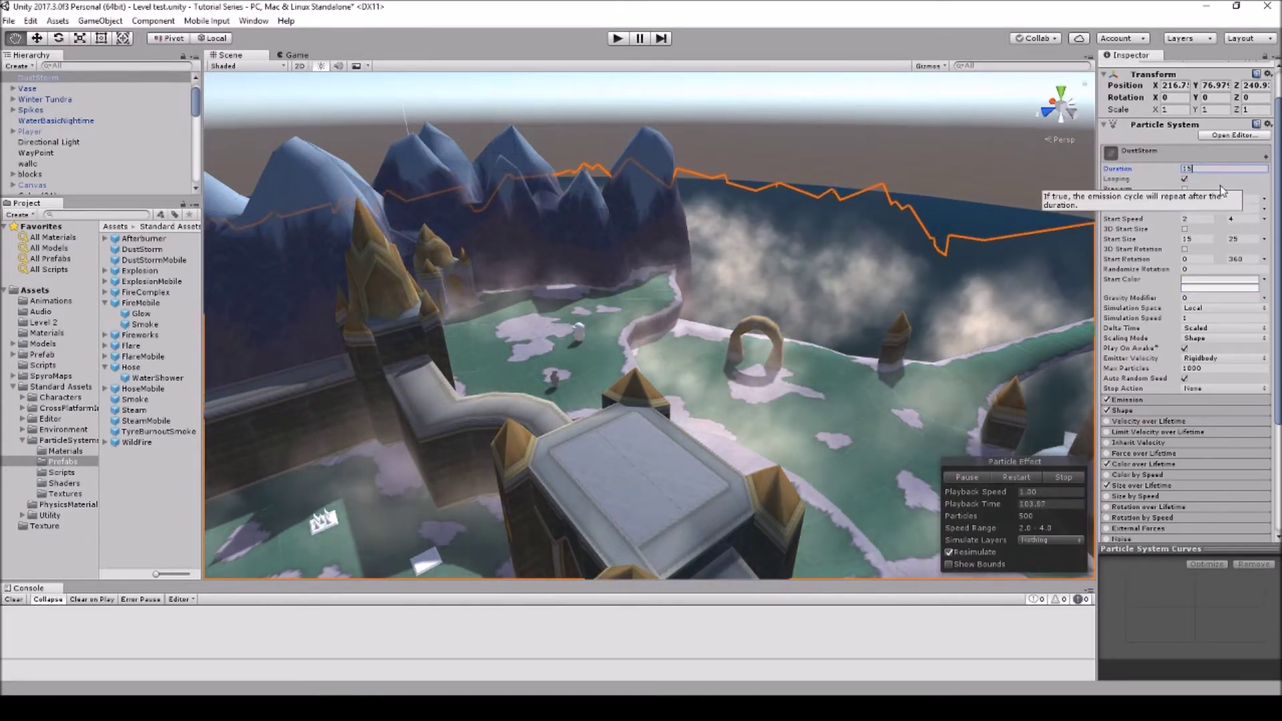
{"action": "left_click", "coordinate": [1195, 199]}
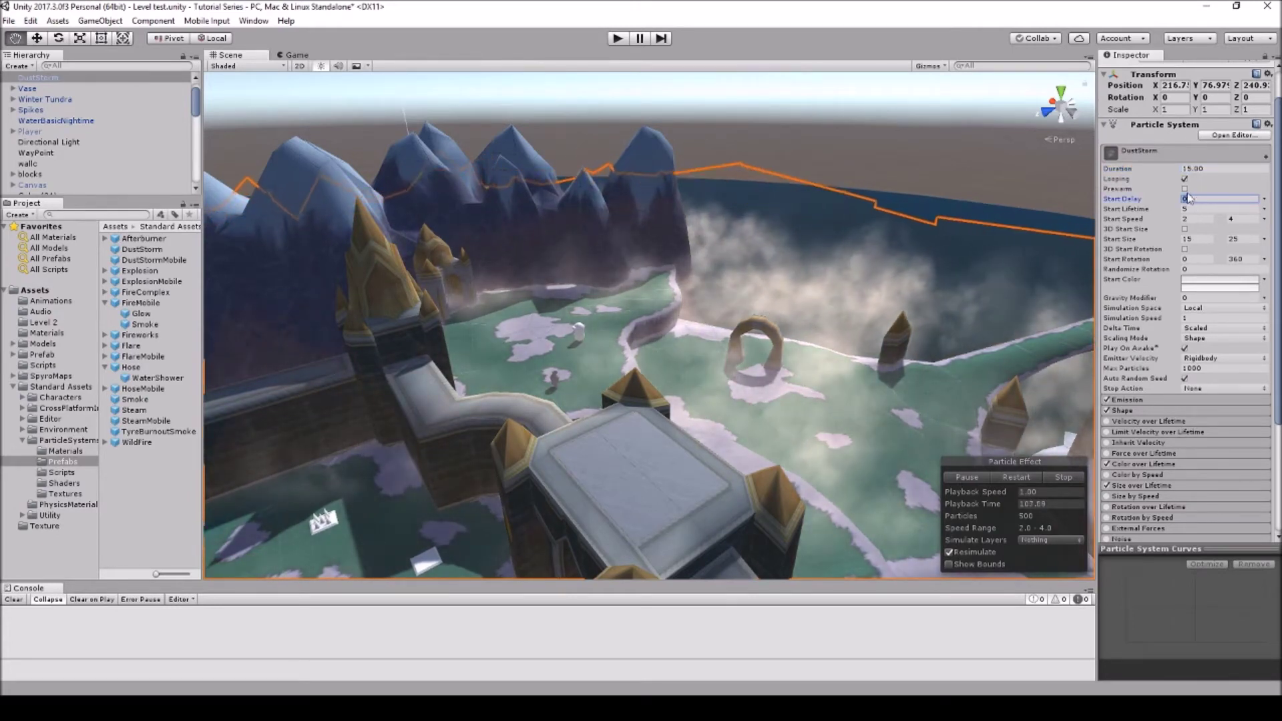
{"action": "left_click", "coordinate": [1184, 189]}
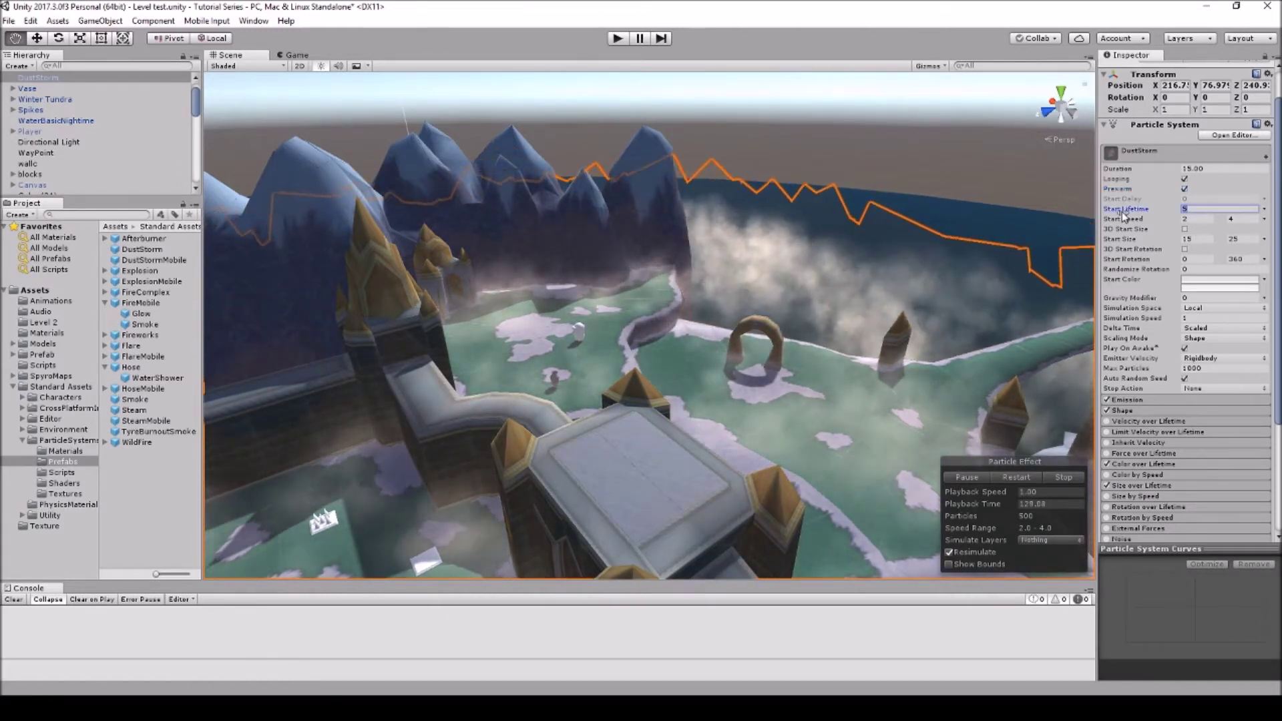
Set the DustStorm particles' start lifetime to 10 and switch their start speed to Constant
{"action": "type", "text": "10"}
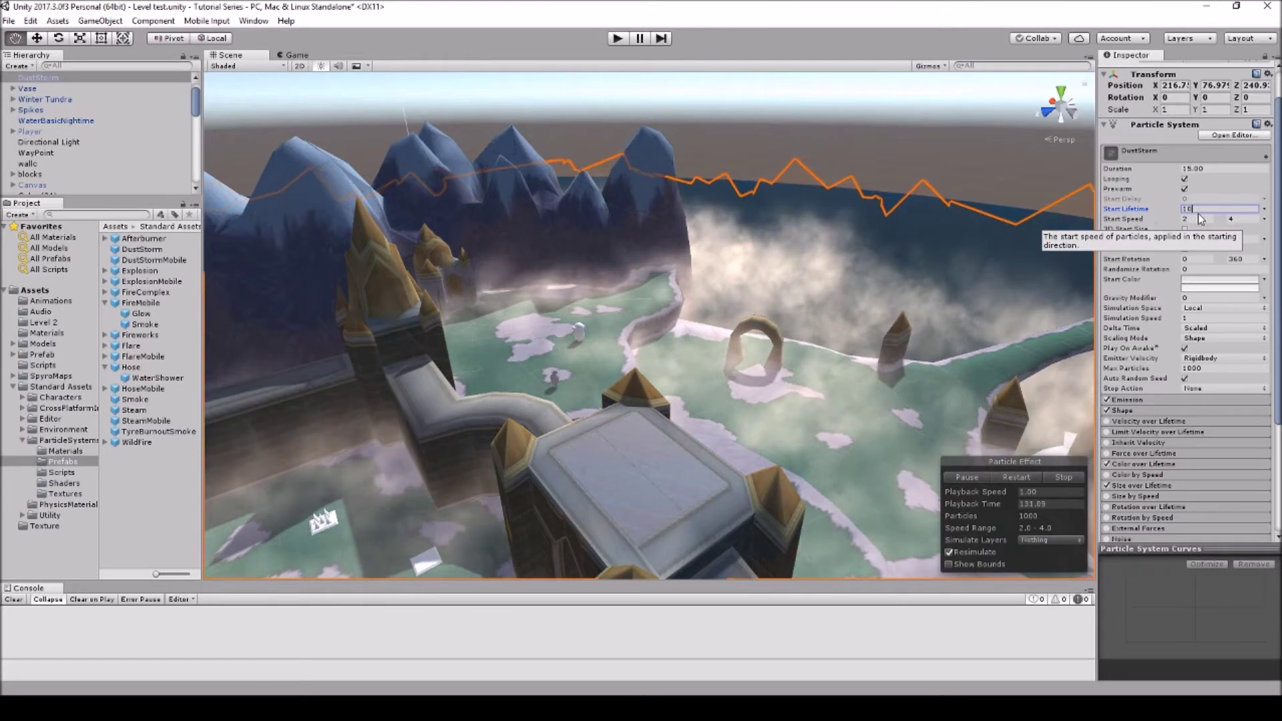
{"action": "left_click", "coordinate": [1263, 221]}
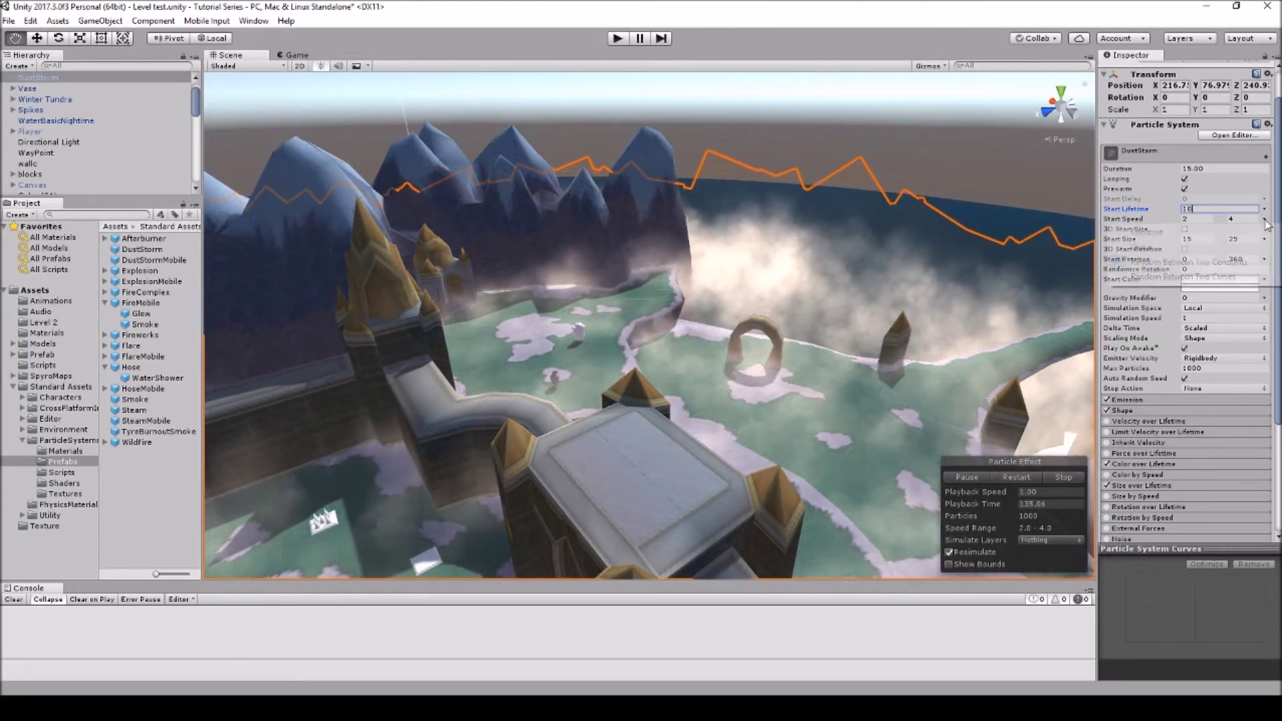
{"action": "left_click", "coordinate": [1204, 234]}
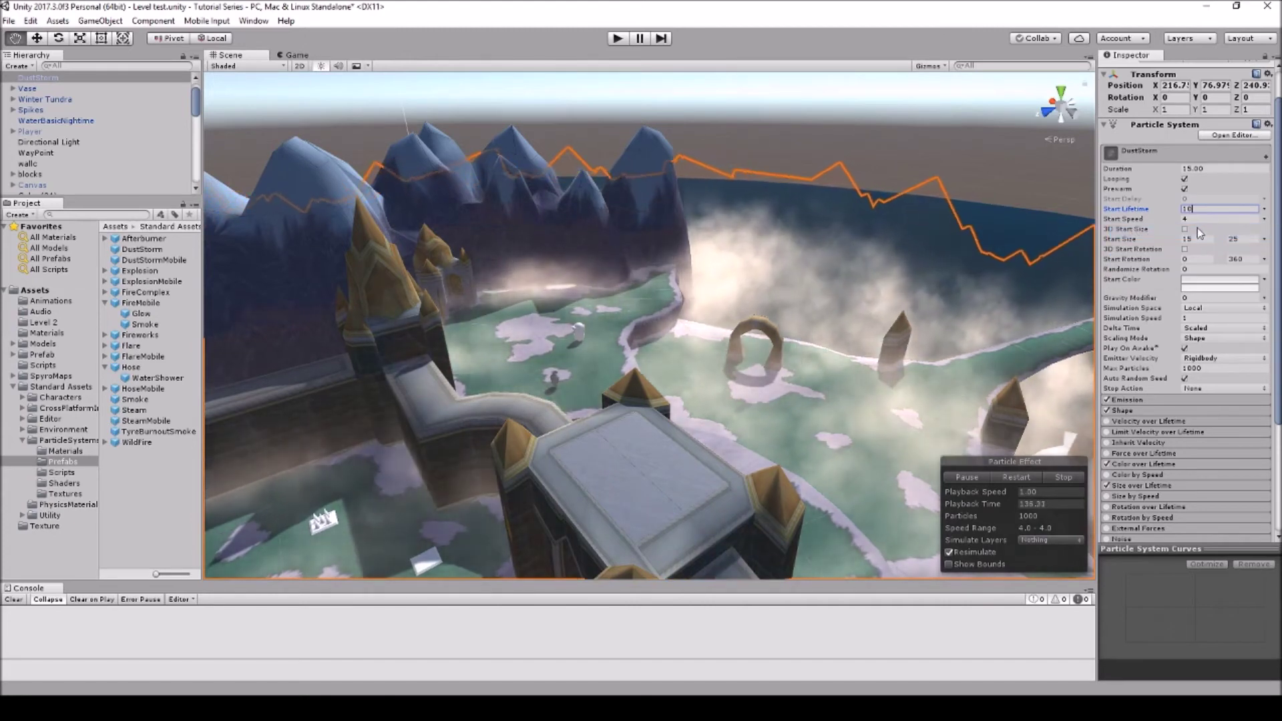
Set the DustStorm particle system's start speed to a constant 0.5
{"action": "left_click", "coordinate": [1151, 221]}
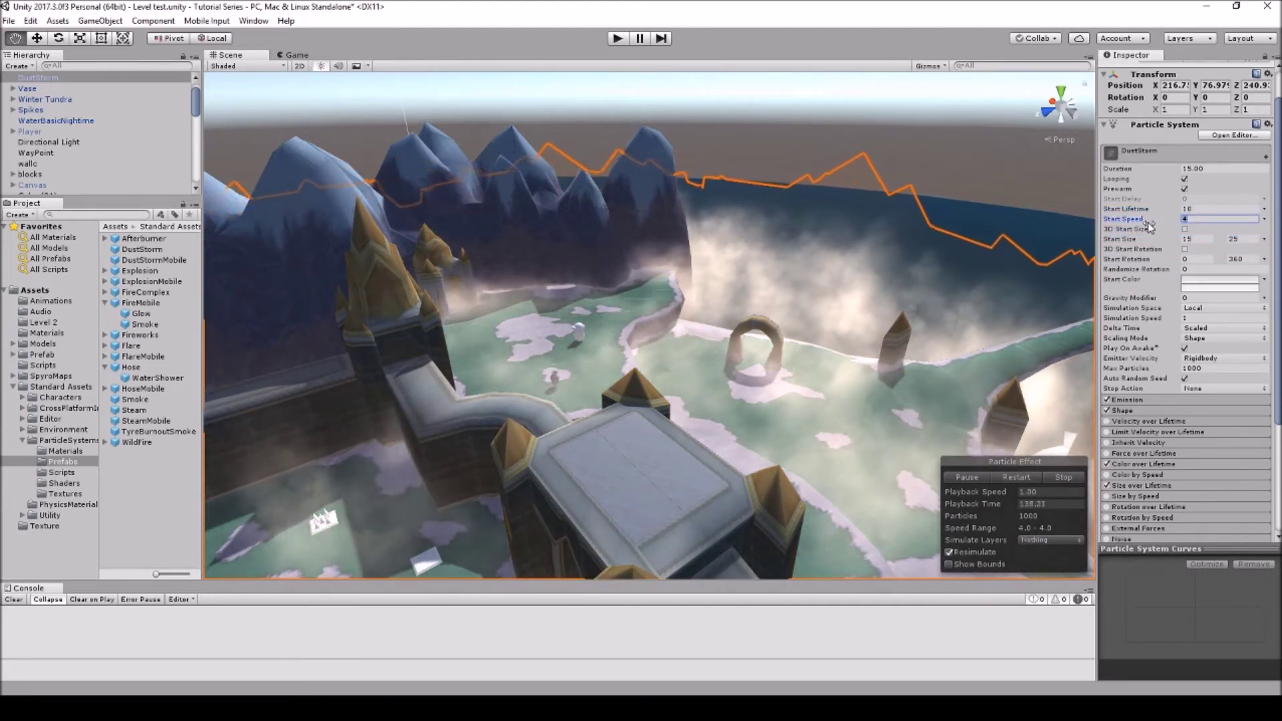
{"action": "left_click", "coordinate": [1264, 221]}
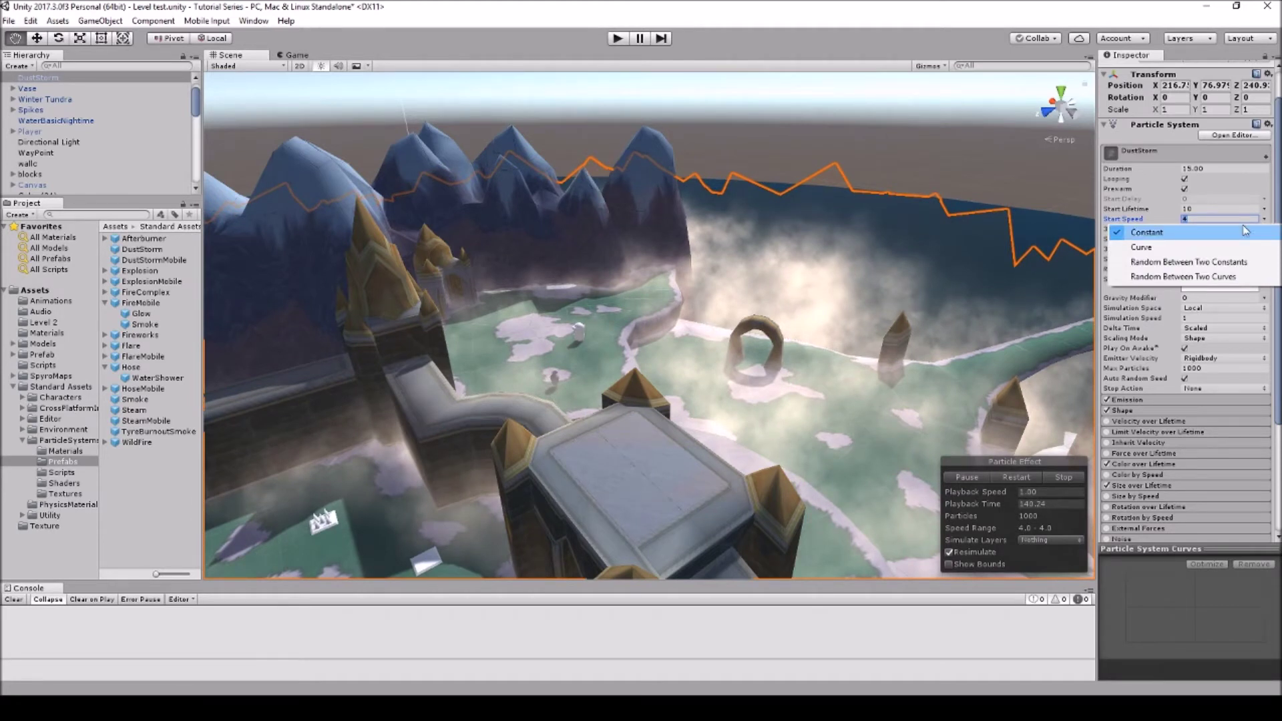
{"action": "left_click", "coordinate": [1167, 222]}
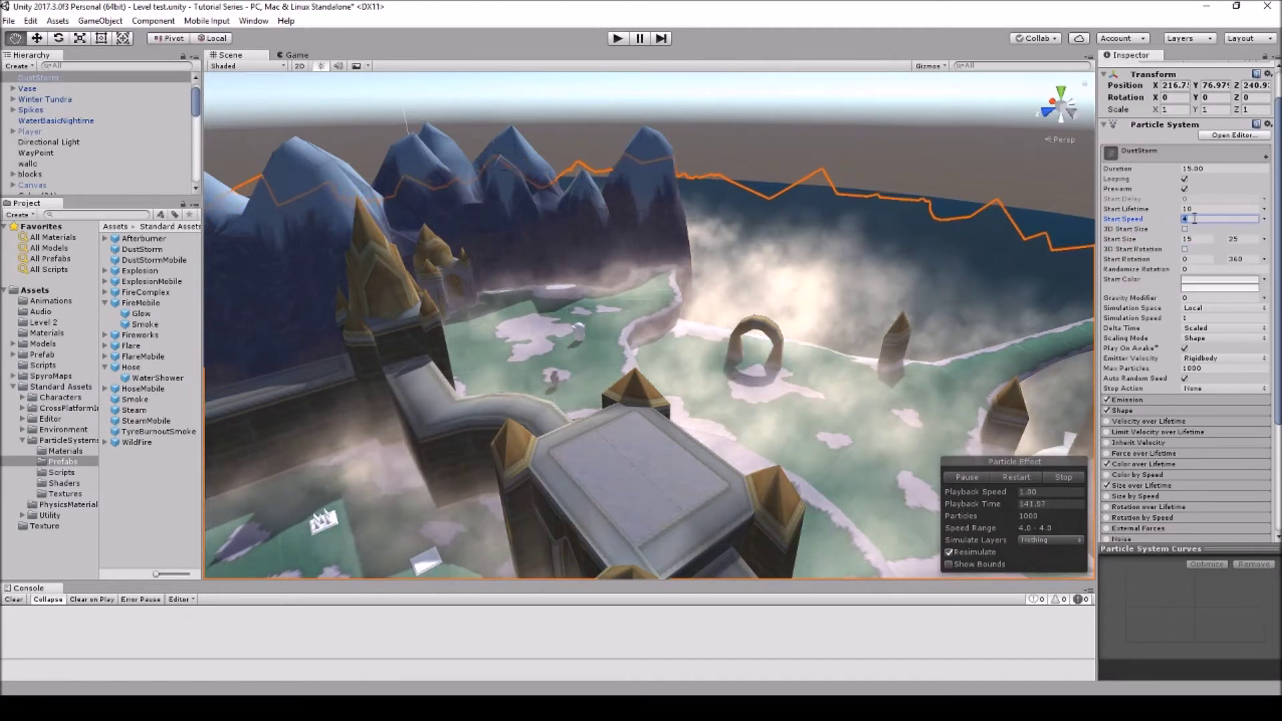
{"action": "type", "text": "0"}
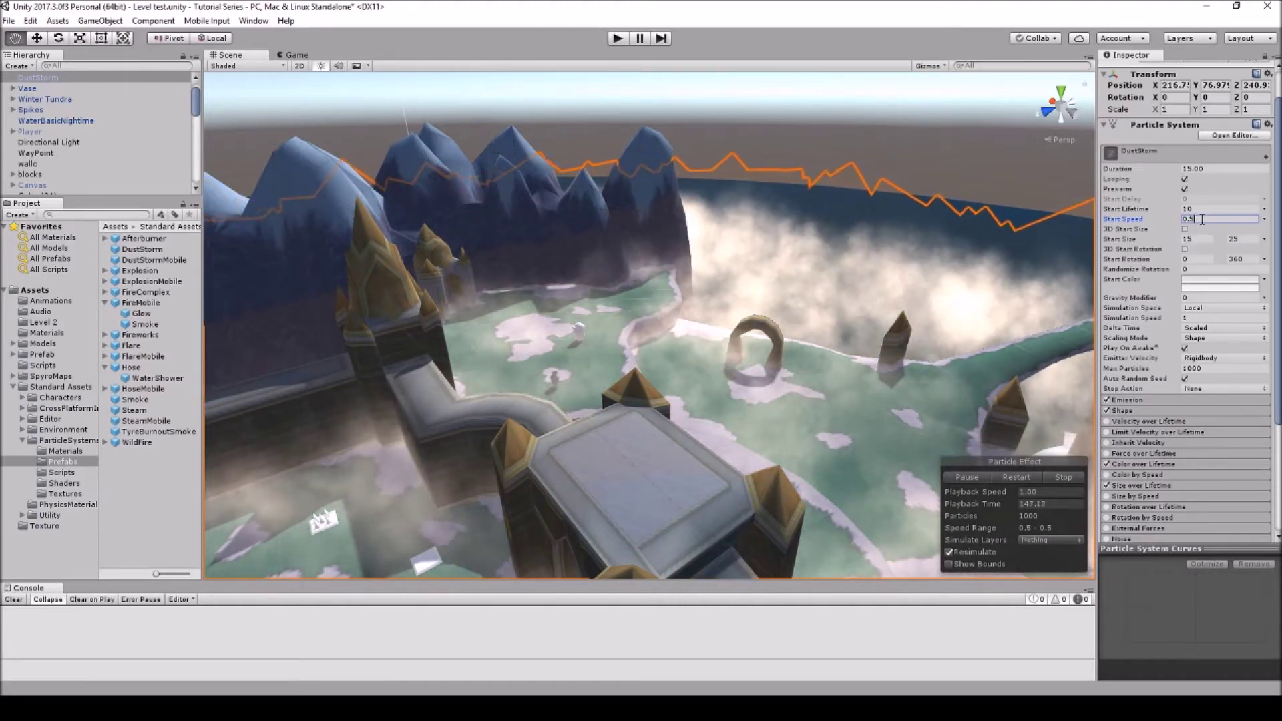
{"action": "type", "text": ".5"}
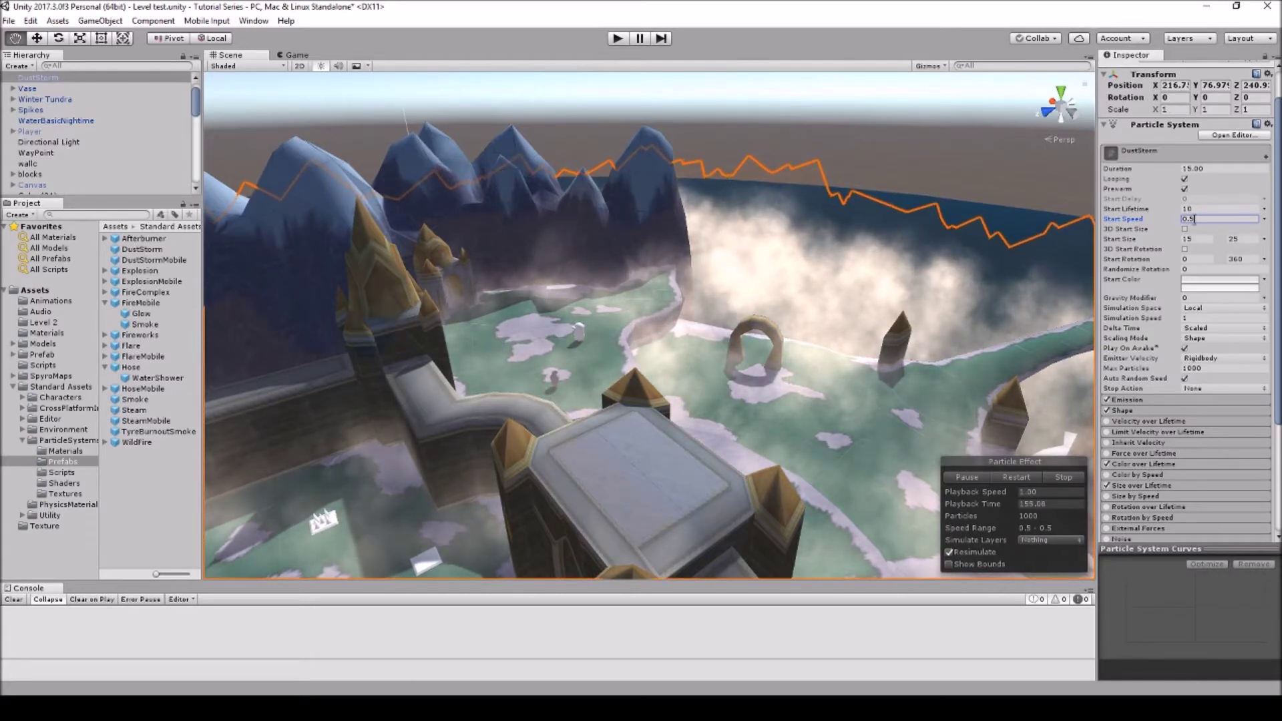
Test the level in Play mode to check how the slower mist looks around the player, and stop the test
{"action": "left_click_drag", "start_coordinate": [901, 337], "coordinate": [735, 234]}
{"action": "left_click_drag", "start_coordinate": [877, 312], "coordinate": [724, 494], "text": "alt"}
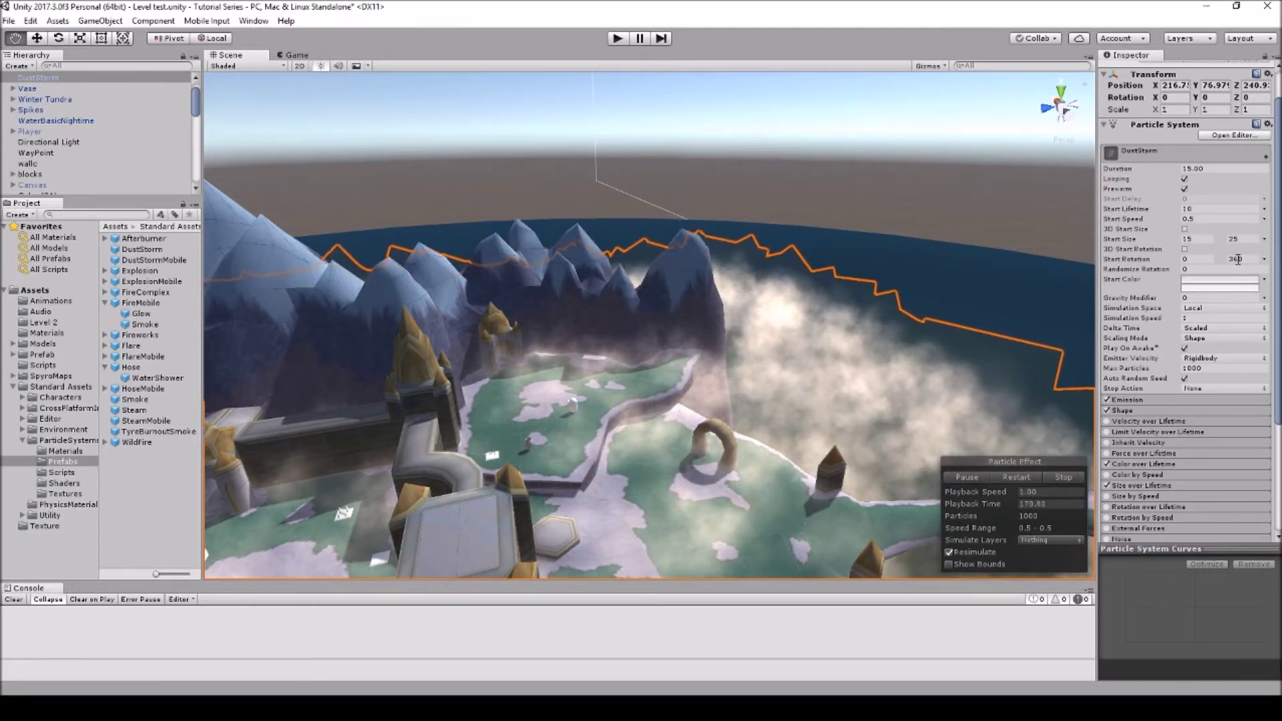
{"action": "left_click_drag", "start_coordinate": [752, 352], "coordinate": [815, 290]}
{"action": "scroll", "coordinate": [815, 290], "scroll_direction": "up", "scroll_amount": 4}
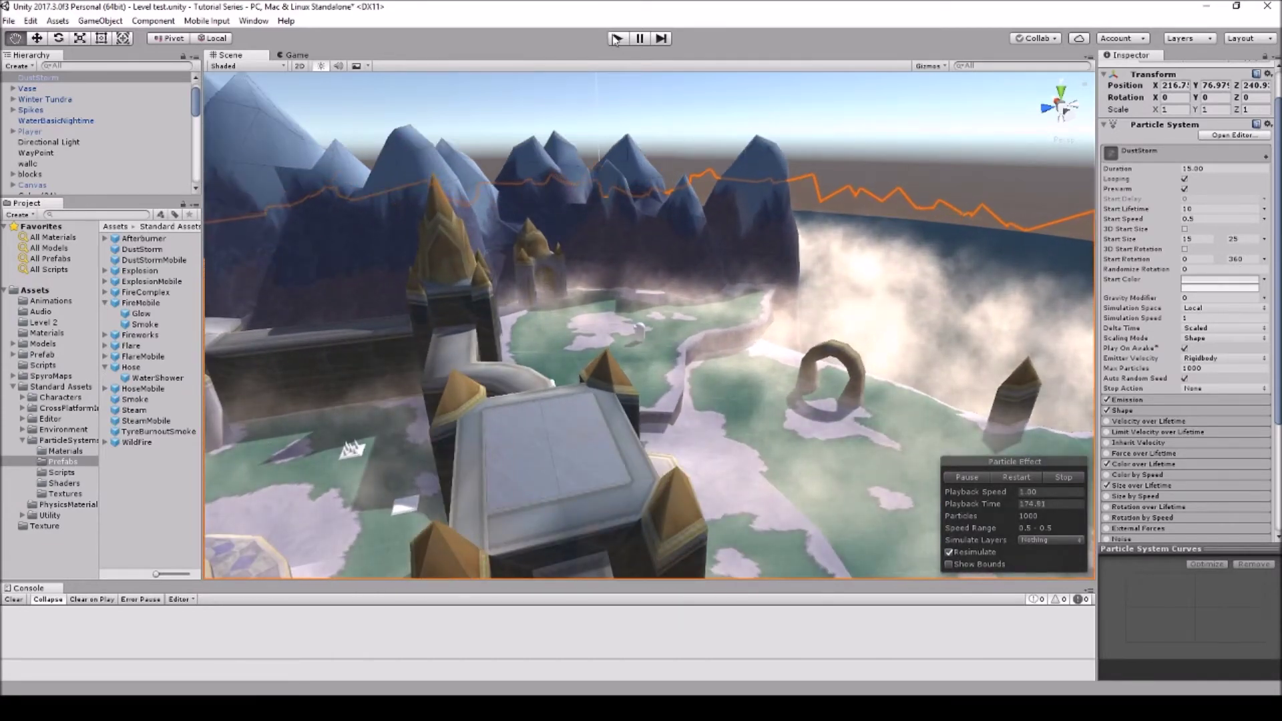
{"action": "left_click", "coordinate": [615, 38]}
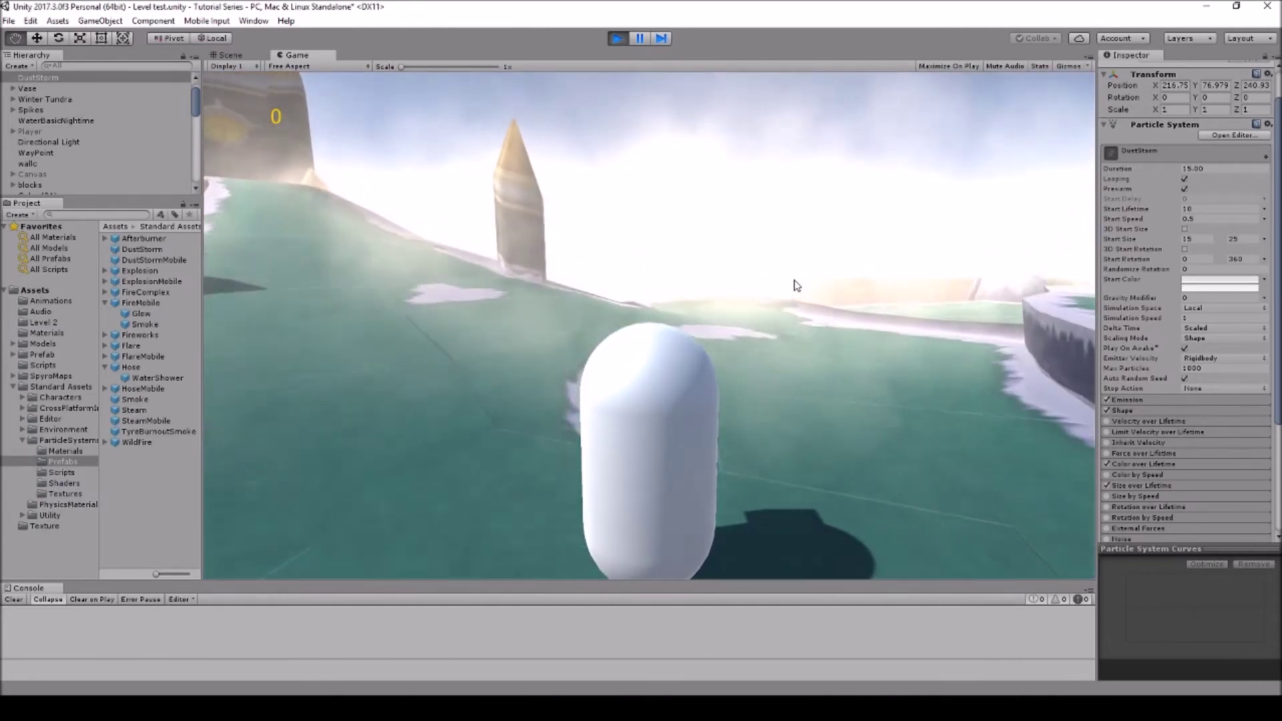
{"action": "key", "text": "ctrl+p"}
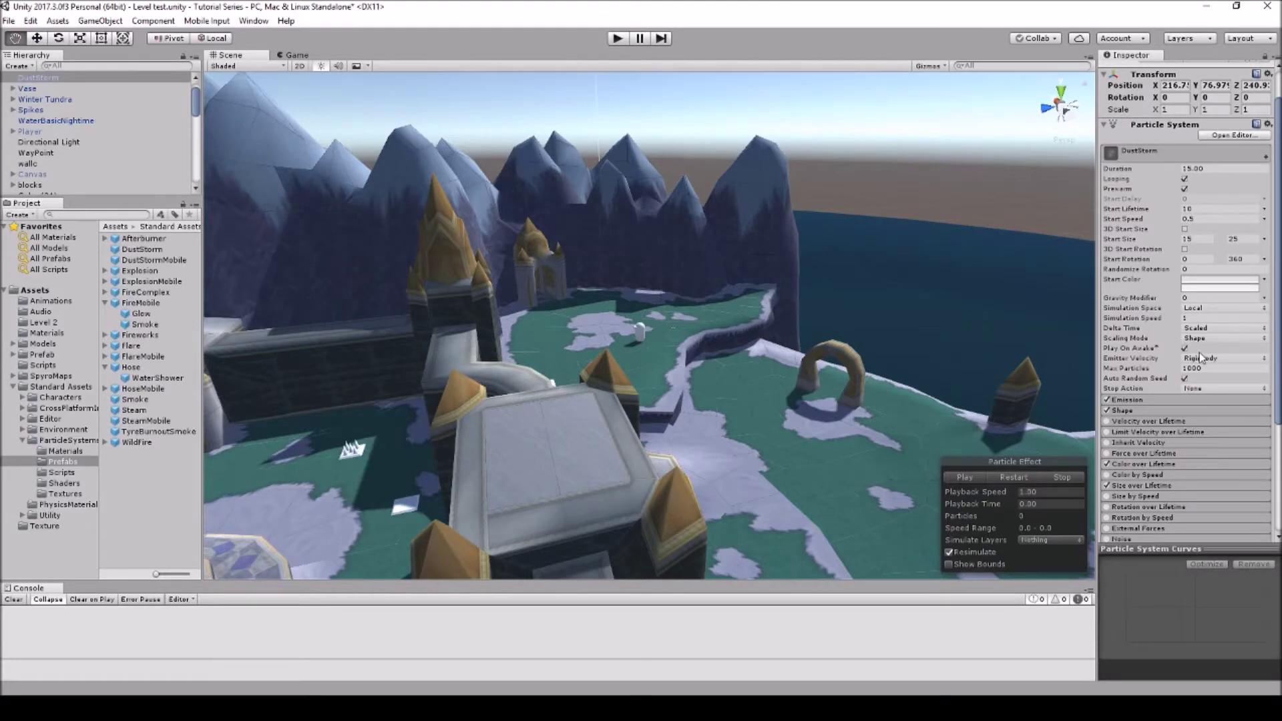
Restart the particle preview and enlarge the DustStorm system uniformly to a scale of about 2.12
{"action": "left_click", "coordinate": [967, 476]}
{"action": "scroll", "coordinate": [772, 366], "scroll_direction": "down", "scroll_amount": 10}
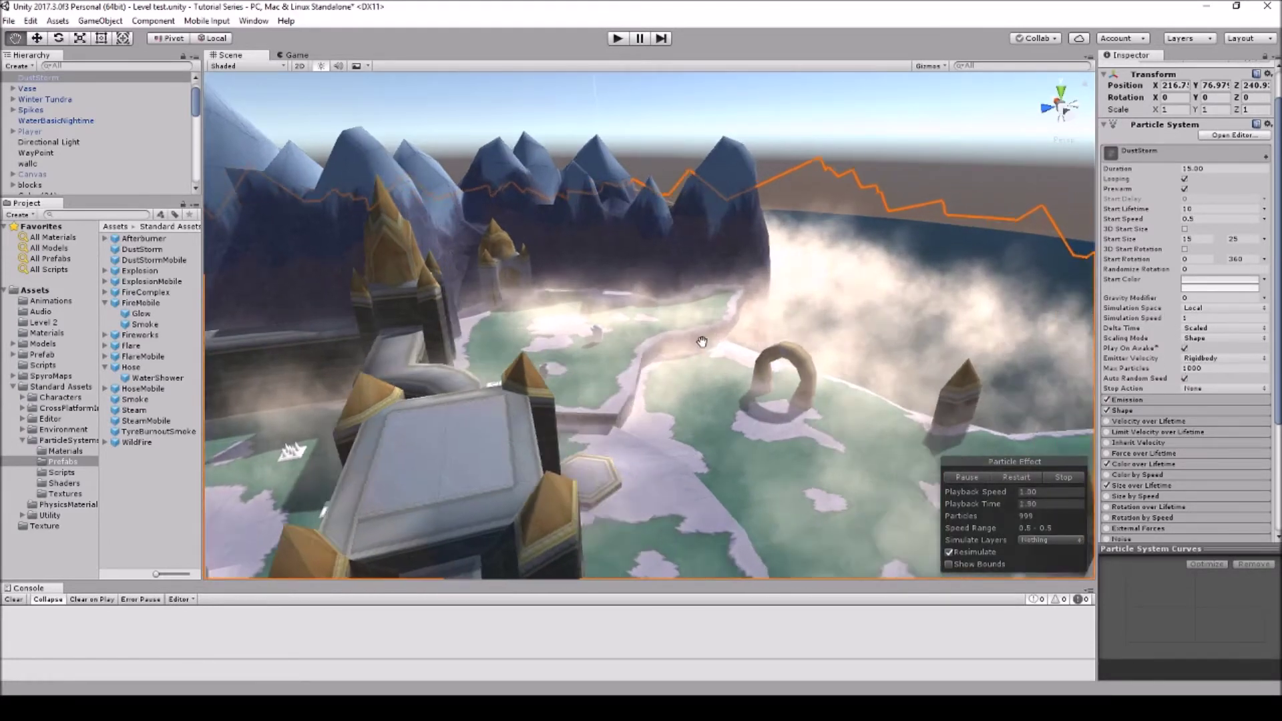
{"action": "scroll", "coordinate": [735, 355], "scroll_direction": "up", "scroll_amount": 3}
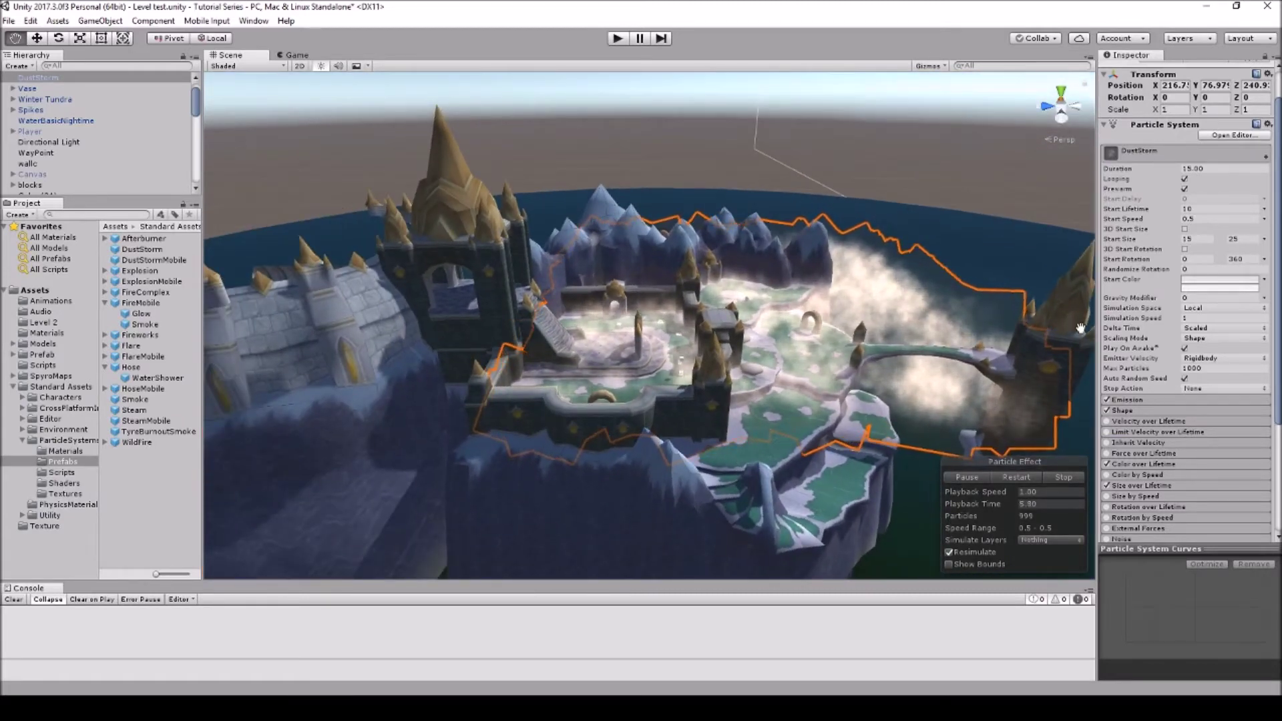
{"action": "left_click", "coordinate": [79, 38]}
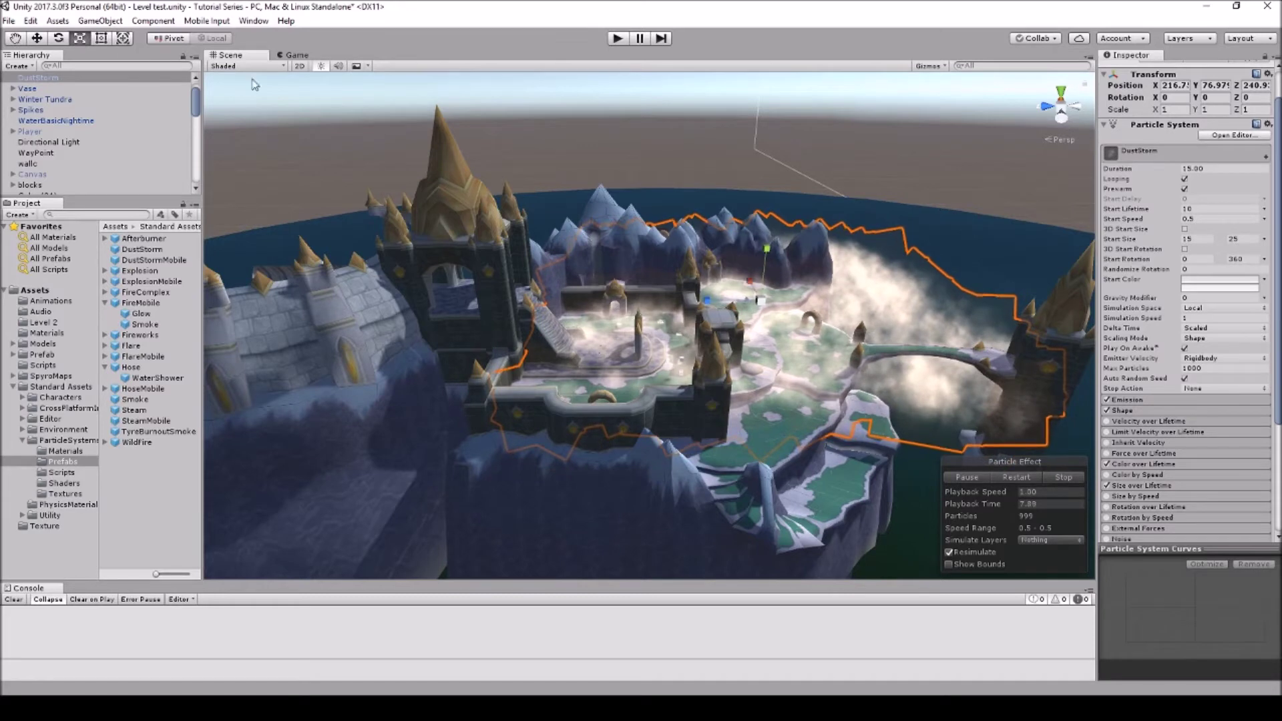
{"action": "left_click_drag", "start_coordinate": [760, 304], "coordinate": [762, 230]}
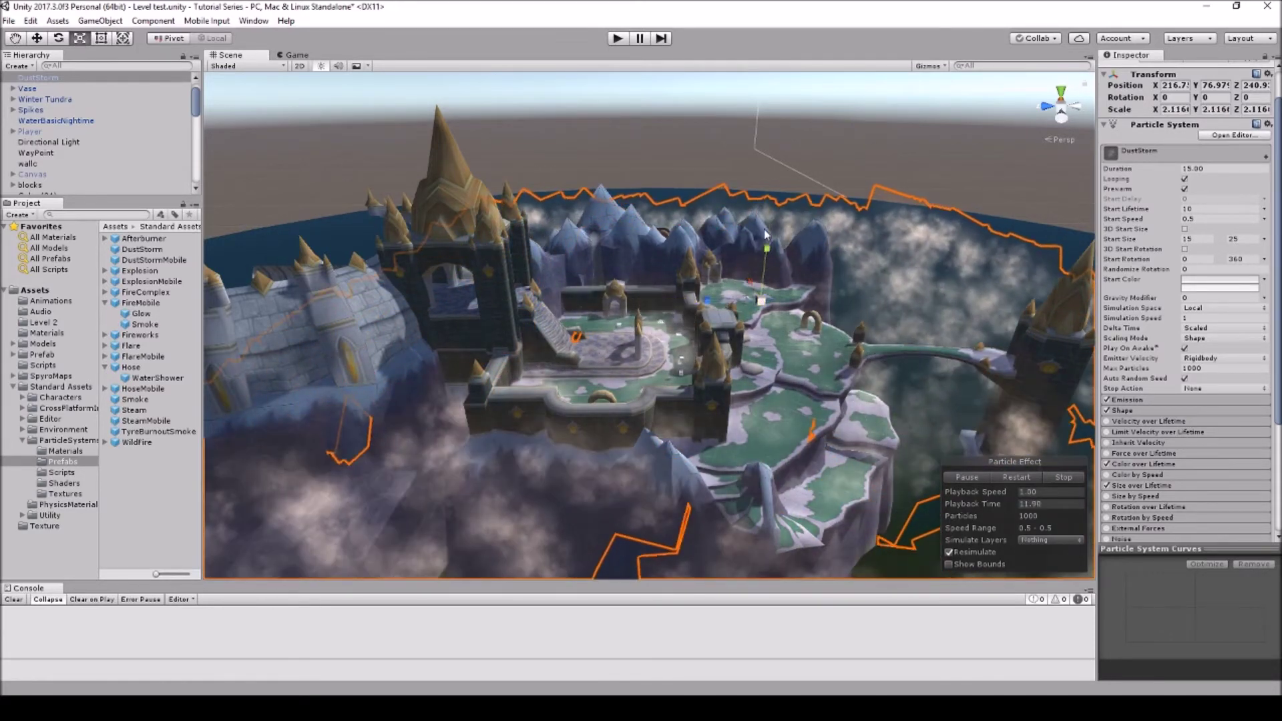
Move the DustStorm system along Z to about 292.3 and enlarge it uniformly to a scale of about 2.68
{"action": "scroll", "coordinate": [774, 284], "scroll_direction": "down", "scroll_amount": 3}
{"action": "left_click", "coordinate": [36, 38]}
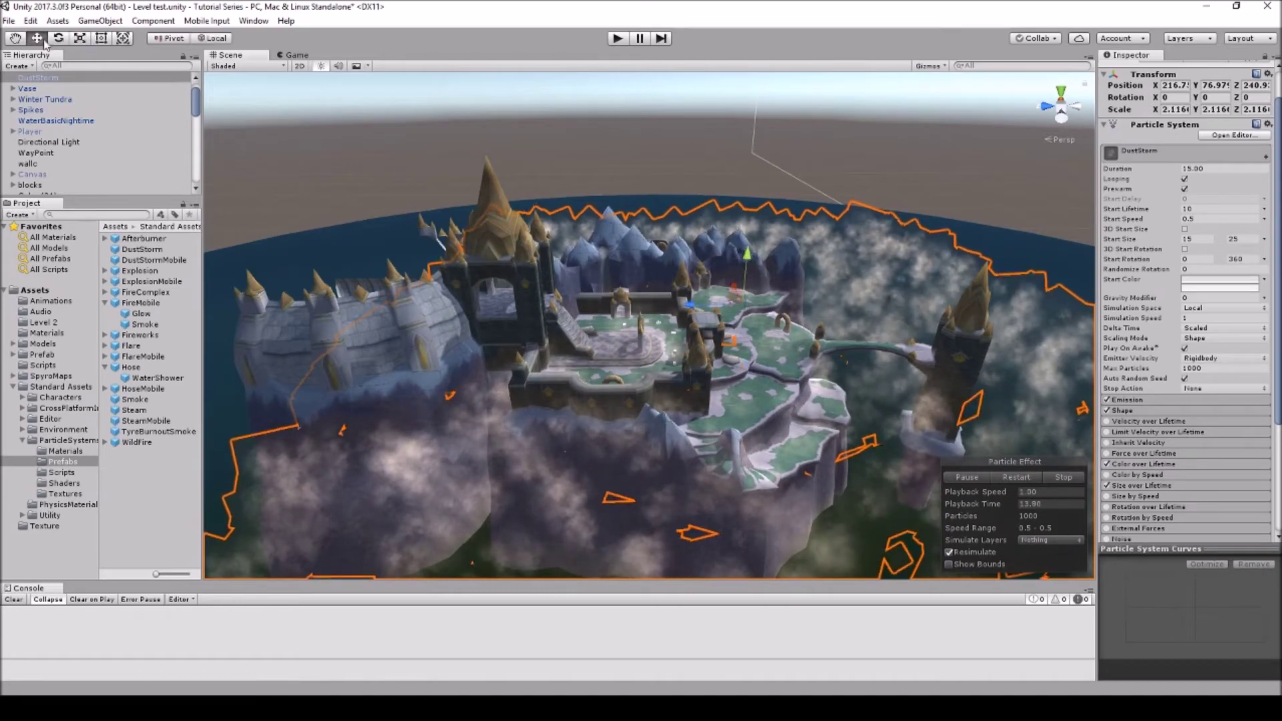
{"action": "left_click_drag", "start_coordinate": [690, 303], "coordinate": [540, 302]}
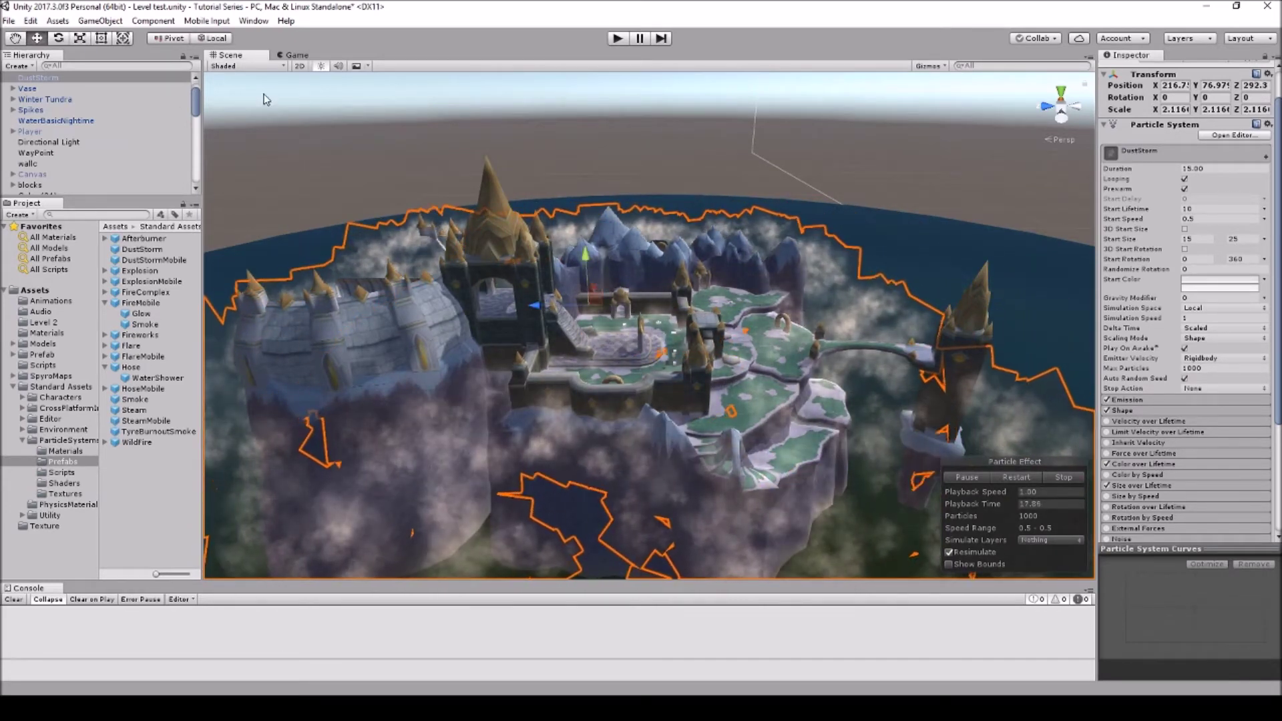
{"action": "left_click", "coordinate": [80, 38]}
{"action": "scroll", "coordinate": [648, 313], "scroll_direction": "down", "scroll_amount": 2}
{"action": "left_click_drag", "start_coordinate": [600, 309], "coordinate": [618, 307]}
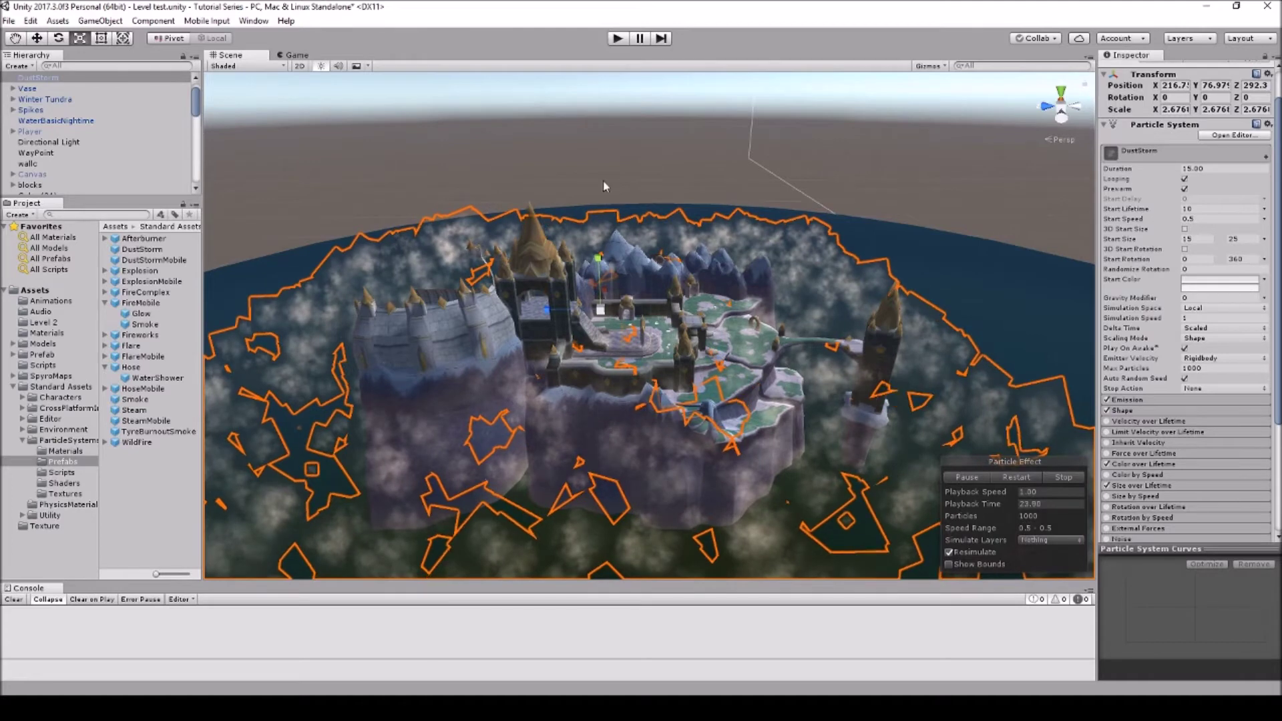
Raise the DustStorm's Max Particles to 2000 and then to 3000
{"action": "left_click", "coordinate": [1209, 368]}
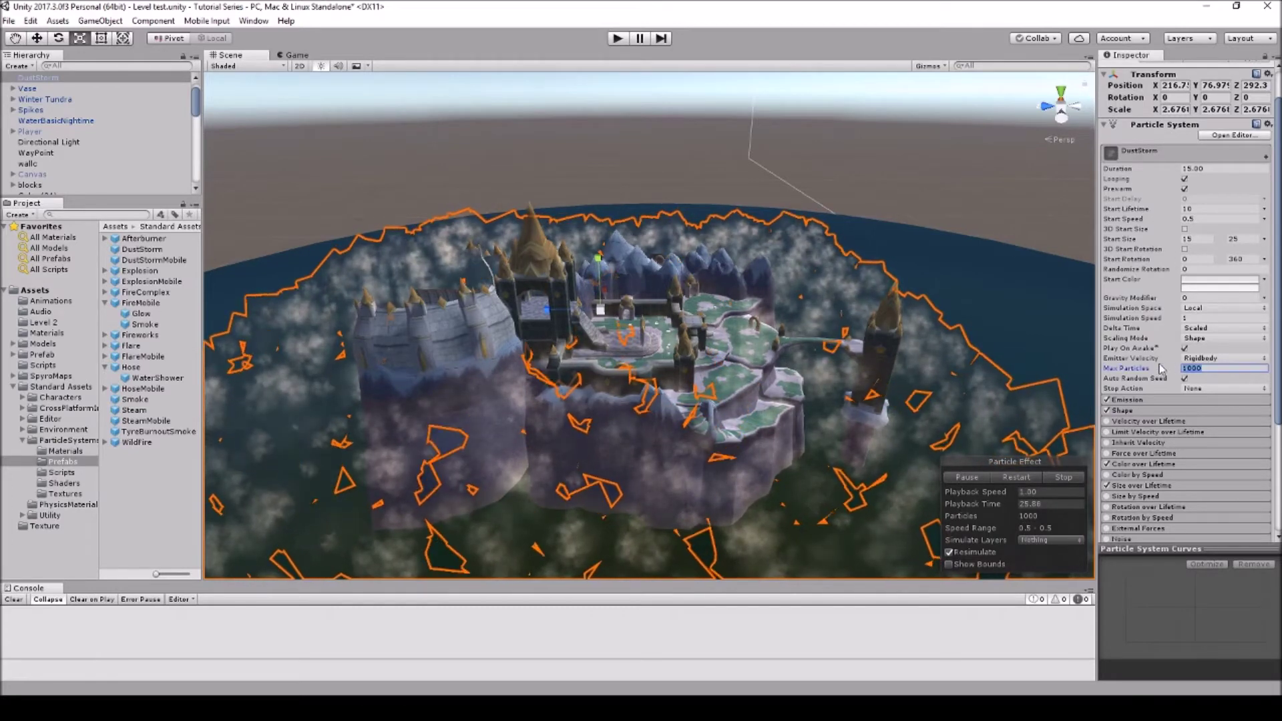
{"action": "type", "text": "2000"}
{"action": "key", "text": "Return"}
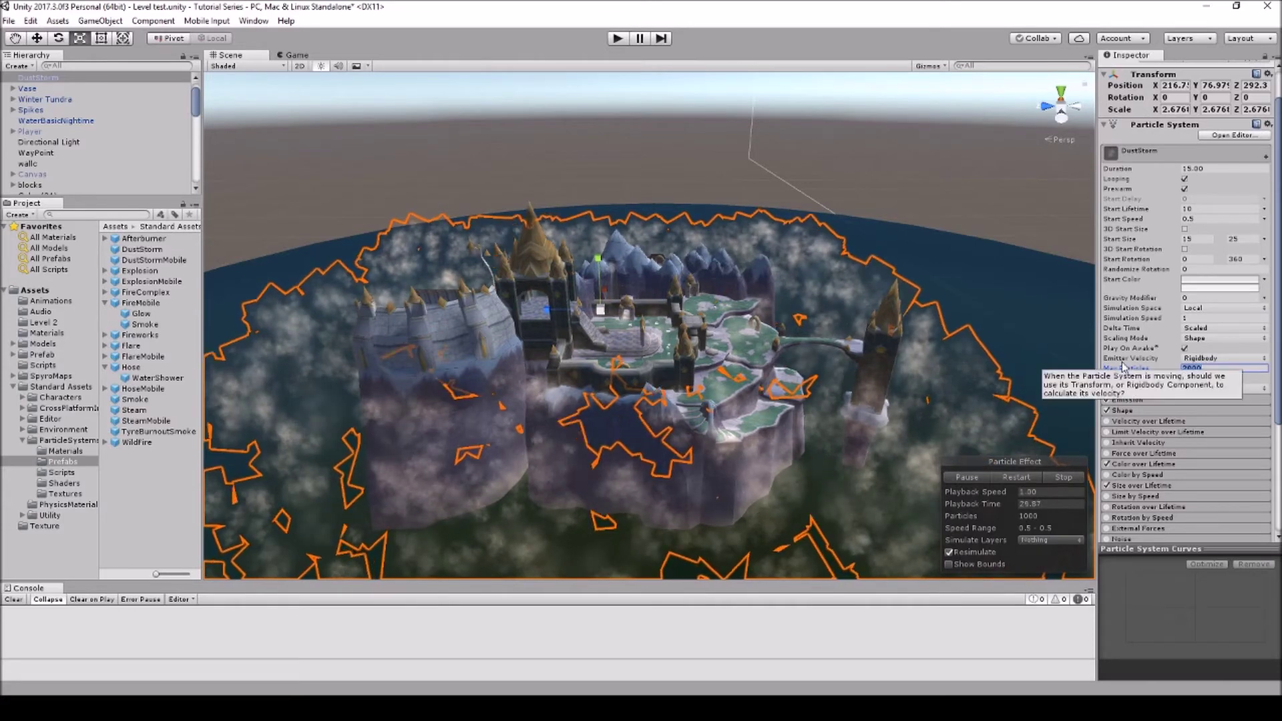
{"action": "type", "text": "3000"}
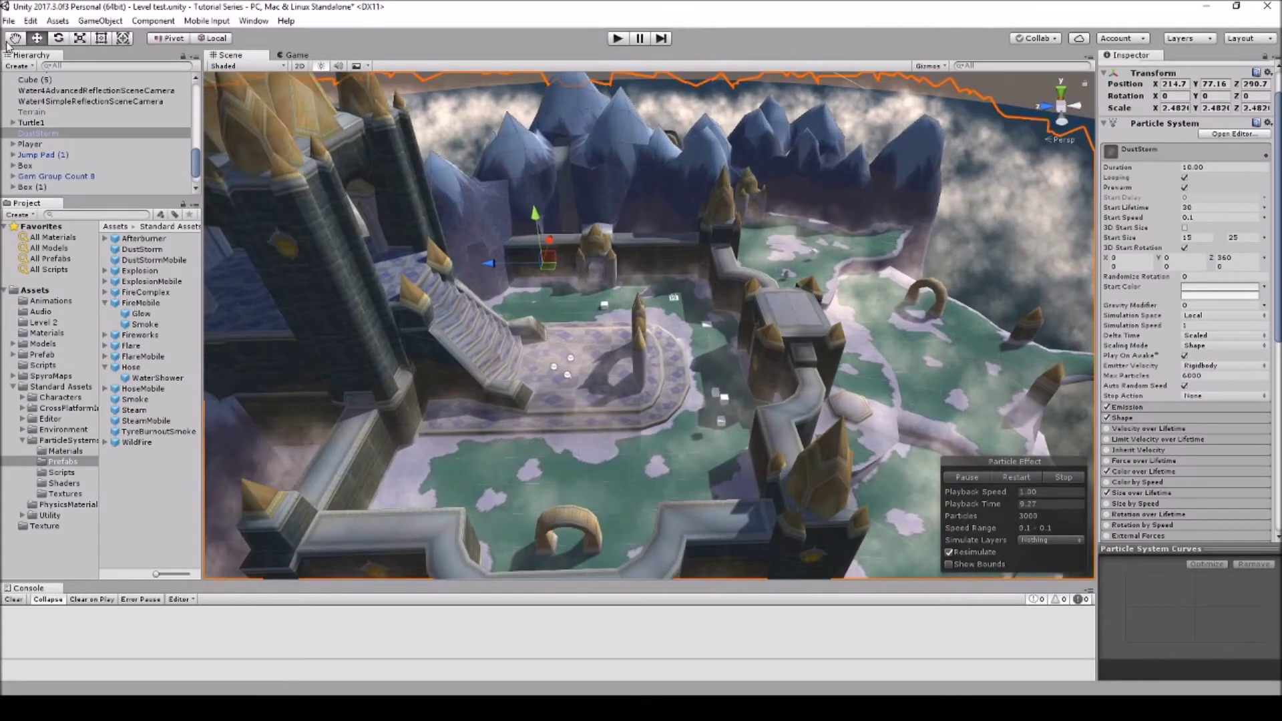
Run the level to check the enlarged, denser mist from the player's viewpoint, and end Play mode
{"action": "left_click", "coordinate": [7, 42]}
{"action": "left_click_drag", "start_coordinate": [828, 107], "coordinate": [612, 94]}
{"action": "left_click", "coordinate": [618, 39]}
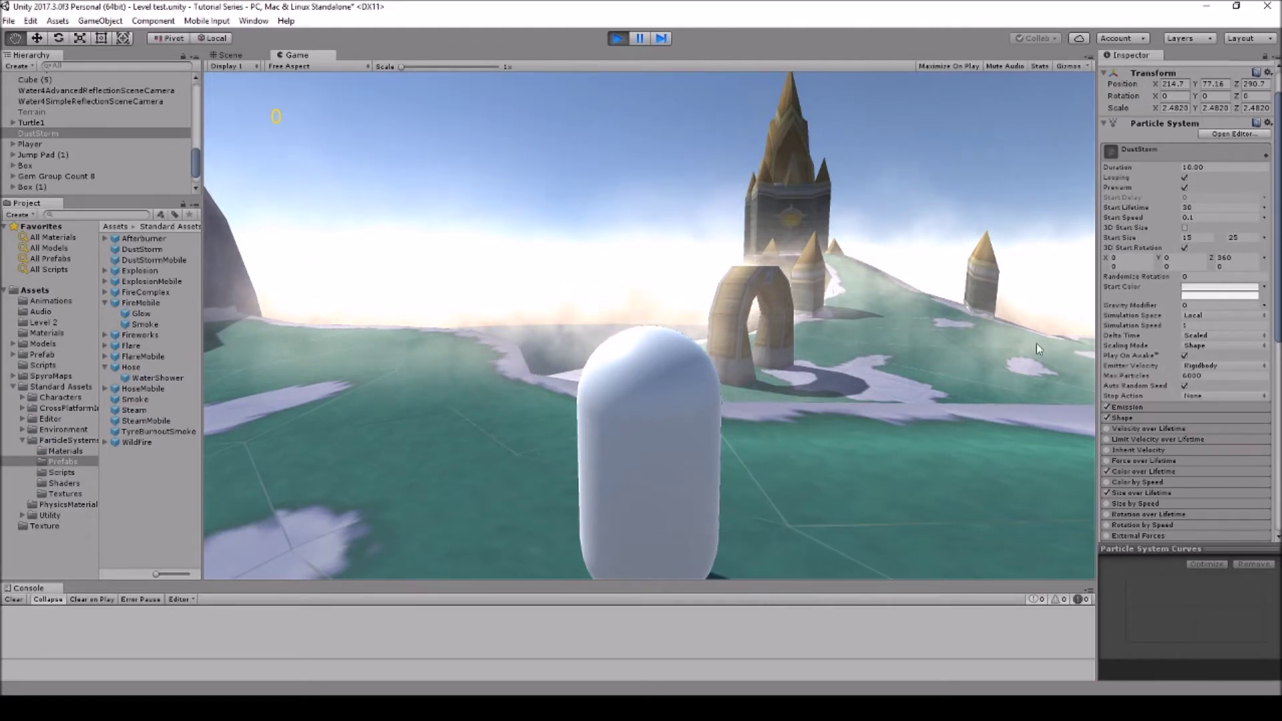
{"action": "left_click", "coordinate": [615, 38]}
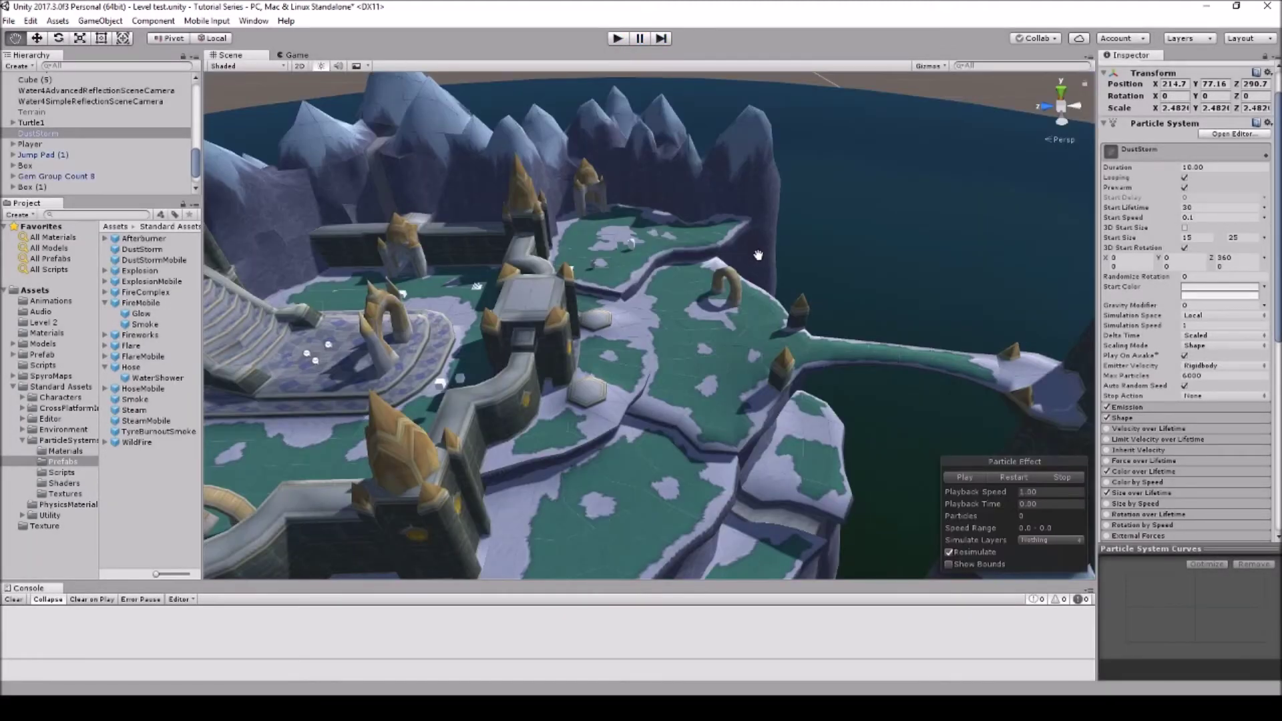
Replay the particle preview, shrink the DustStorm system uniformly to cover only the walled courtyard, and set its Max Particles to 300
{"action": "left_click", "coordinate": [970, 475]}
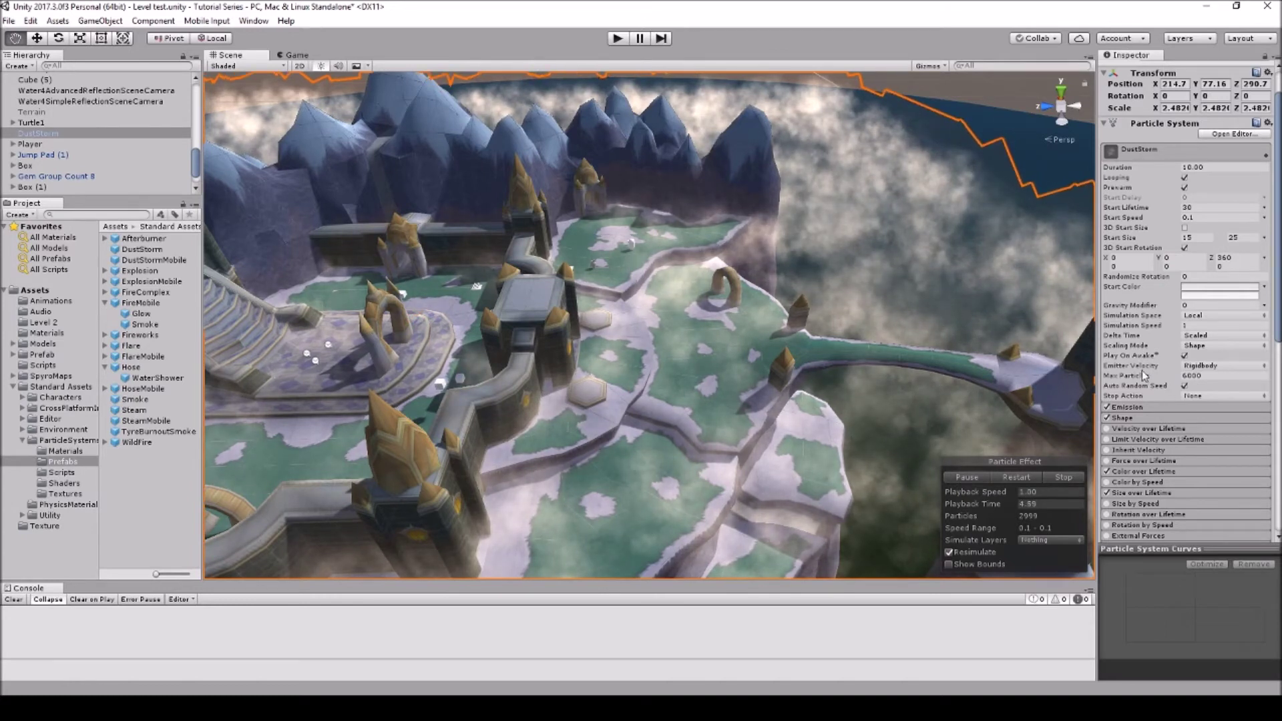
{"action": "mouse_move", "coordinate": [1136, 372]}
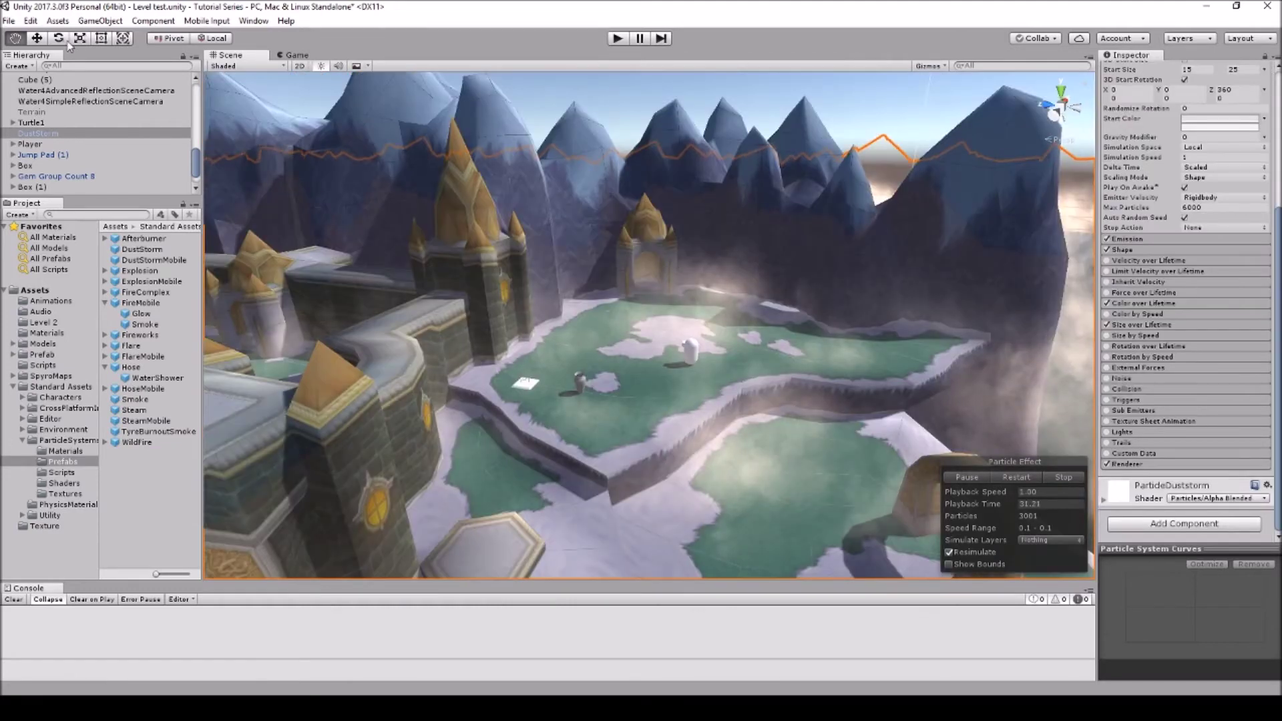
{"action": "left_click", "coordinate": [88, 38]}
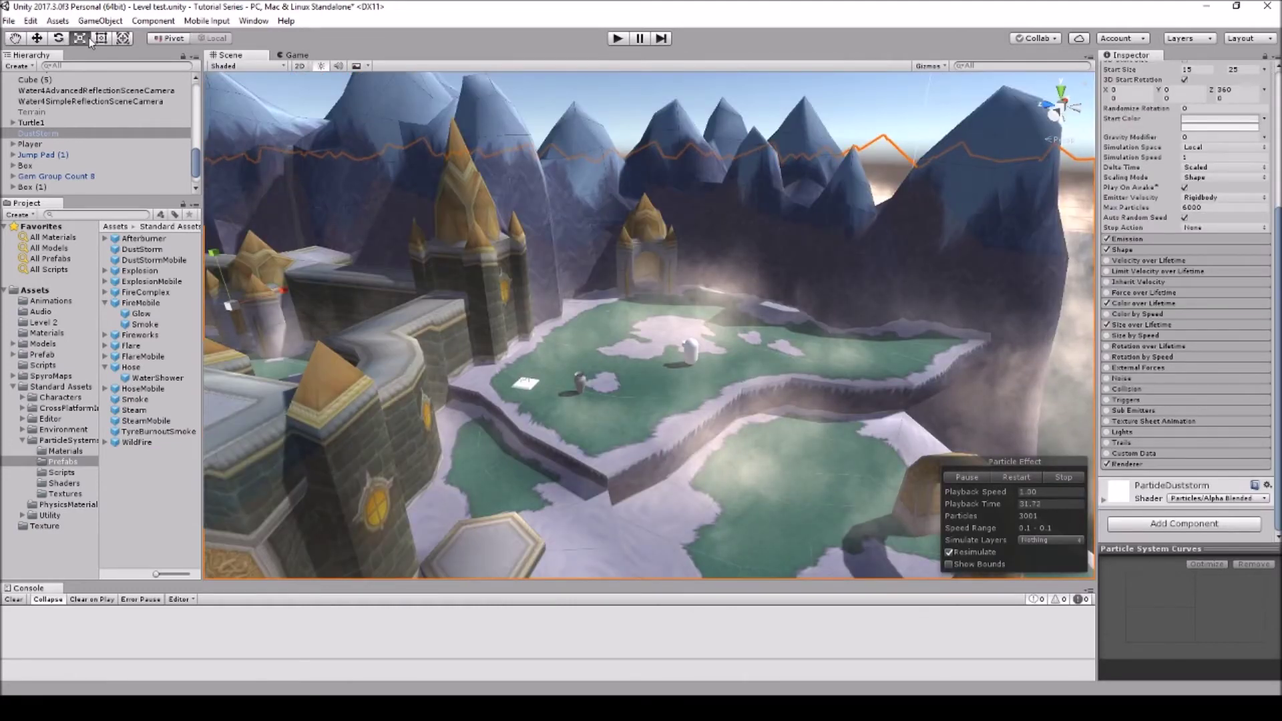
{"action": "scroll", "coordinate": [409, 240], "scroll_direction": "down", "scroll_amount": 4}
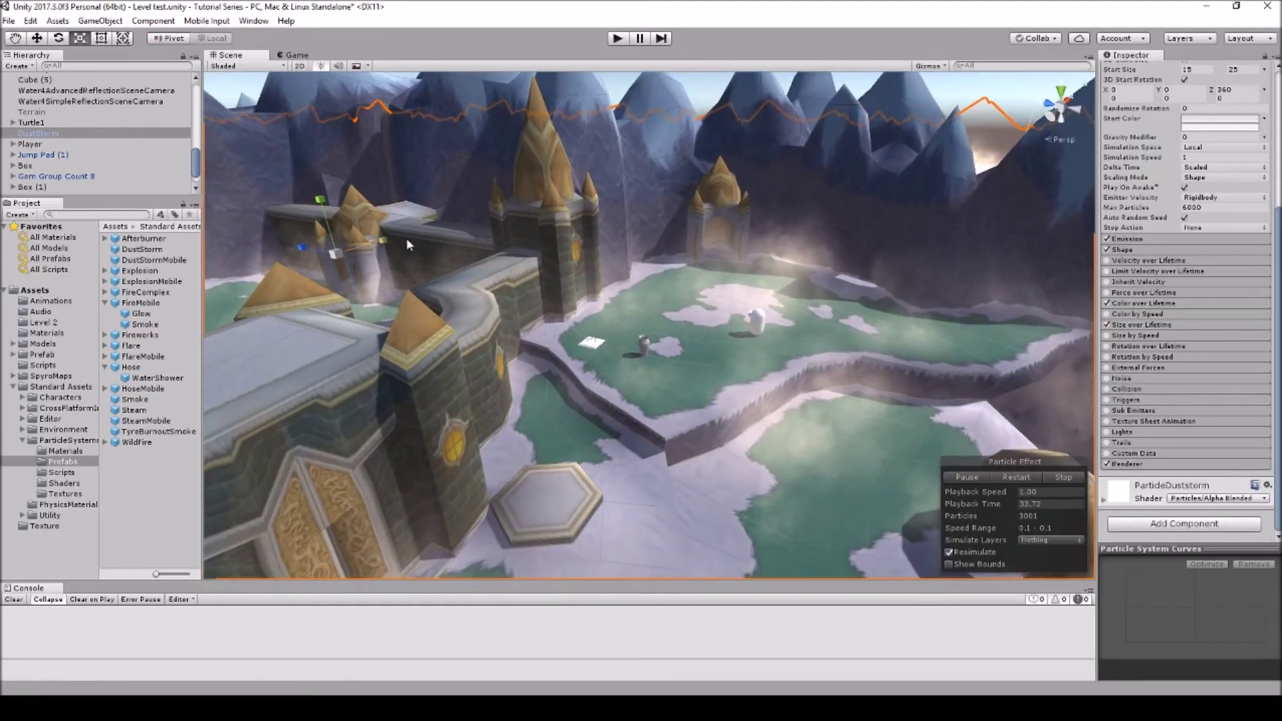
{"action": "scroll", "coordinate": [440, 252], "scroll_direction": "down", "scroll_amount": 5}
{"action": "left_click_drag", "start_coordinate": [446, 278], "coordinate": [422, 325]}
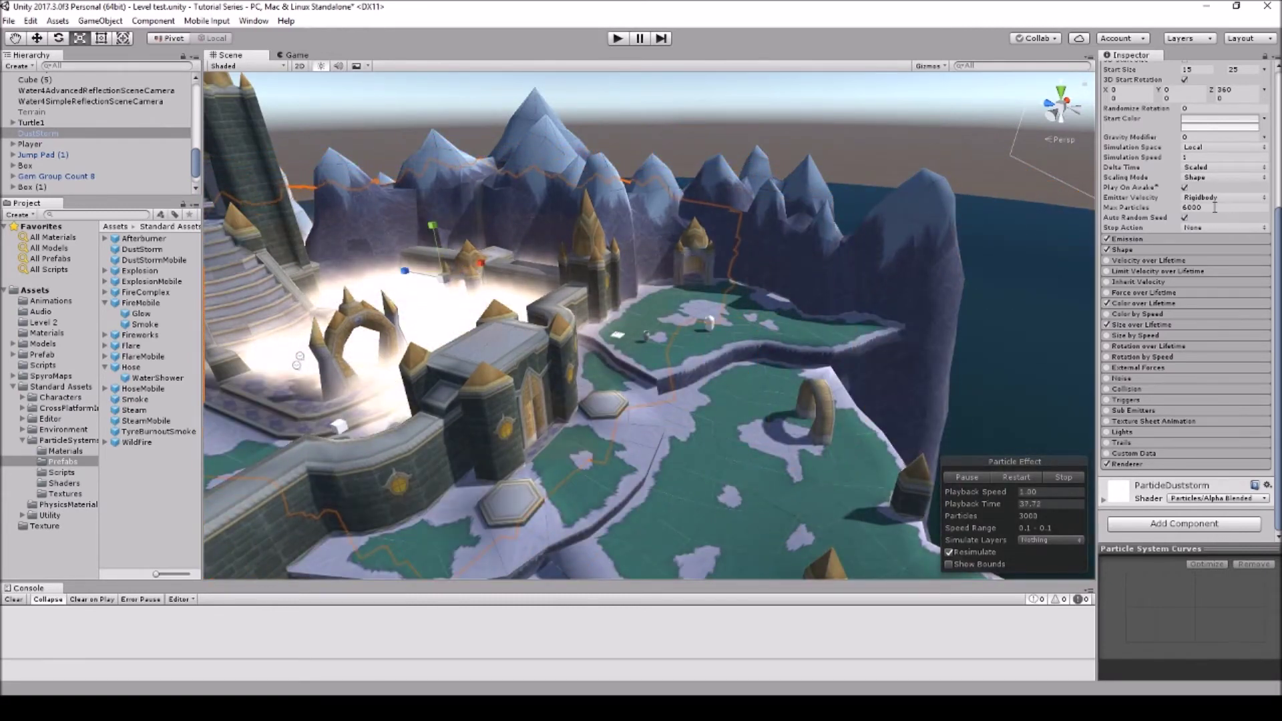
{"action": "left_click", "coordinate": [1214, 207]}
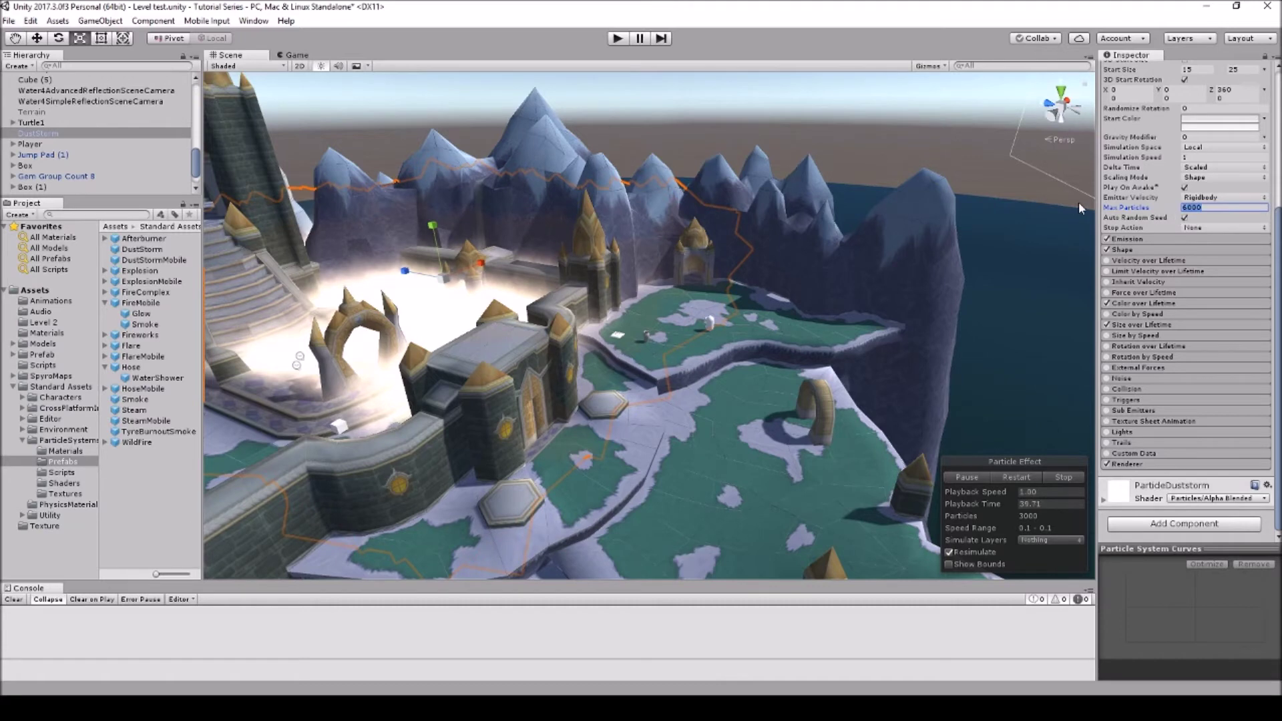
{"action": "type", "text": "300"}
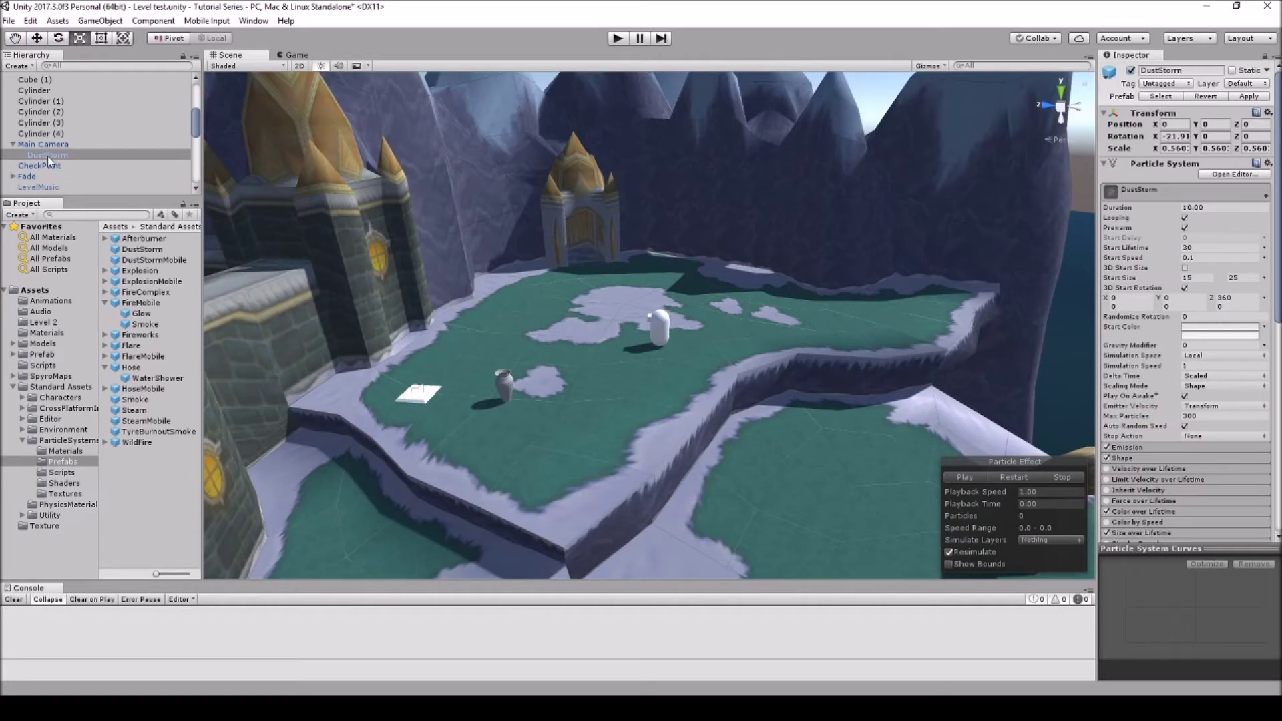
Examine the DustStorm nested under the Main Camera, its transform position and its location in the scene
{"action": "left_click_drag", "start_coordinate": [47, 155], "coordinate": [50, 149]}
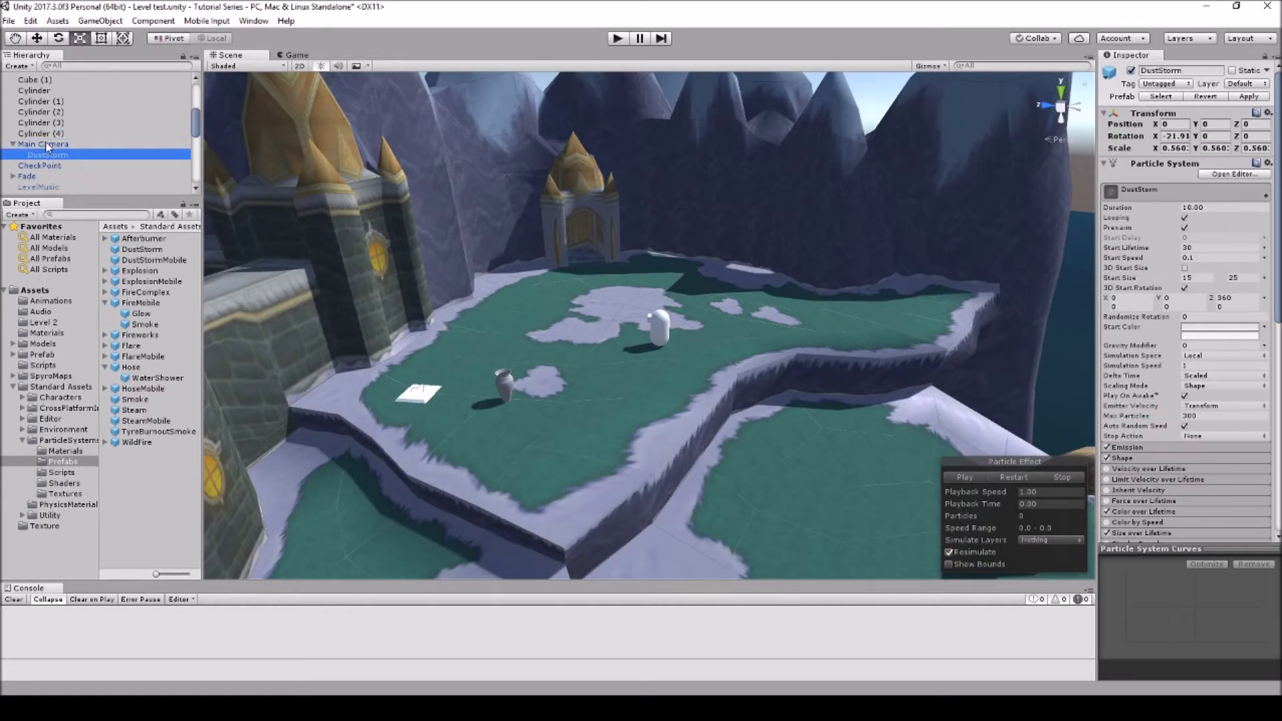
{"action": "left_click", "coordinate": [44, 145]}
{"action": "left_click", "coordinate": [46, 155]}
{"action": "left_click", "coordinate": [1174, 125]}
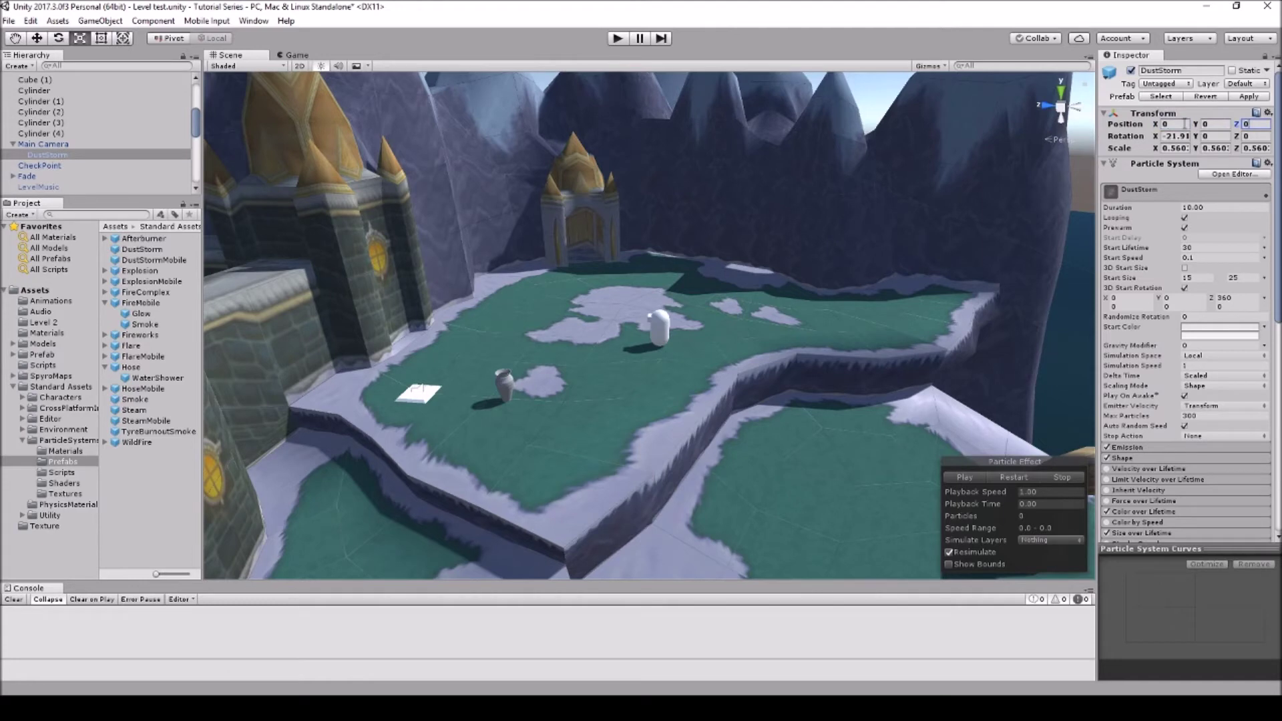
{"action": "key", "text": "f"}
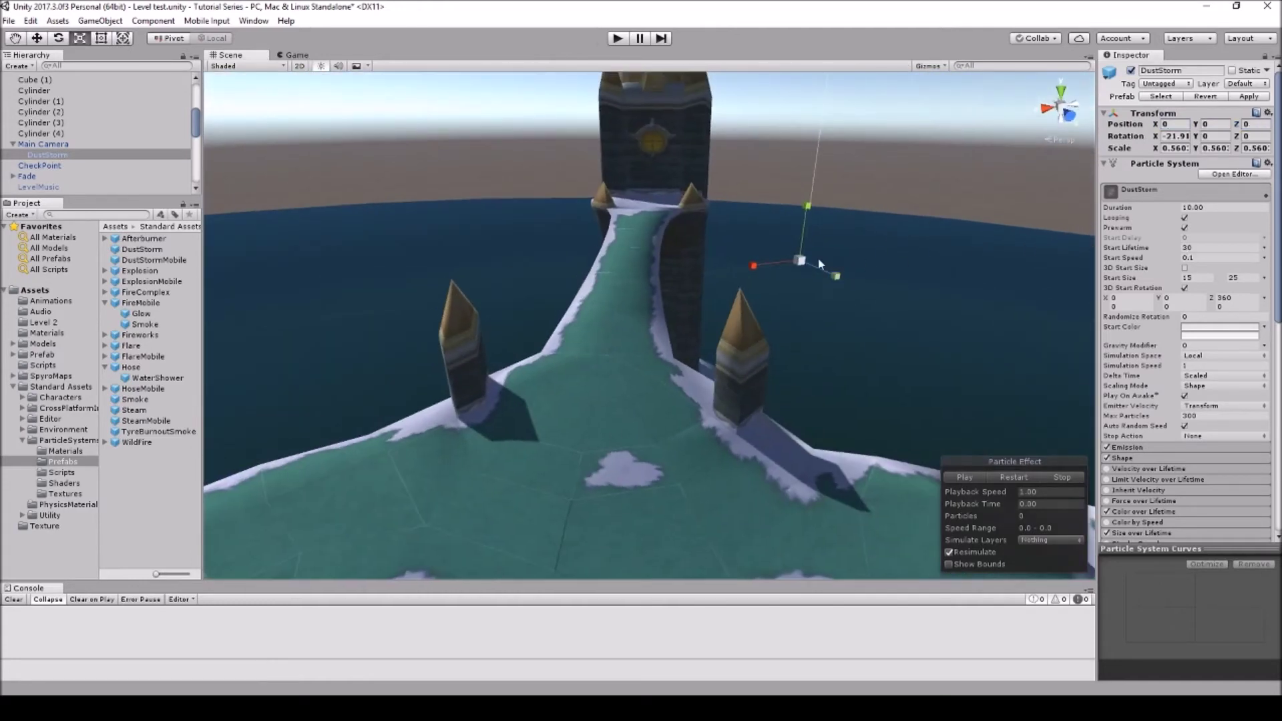
{"action": "right_click_drag", "start_coordinate": [894, 240], "coordinate": [379, 268]}
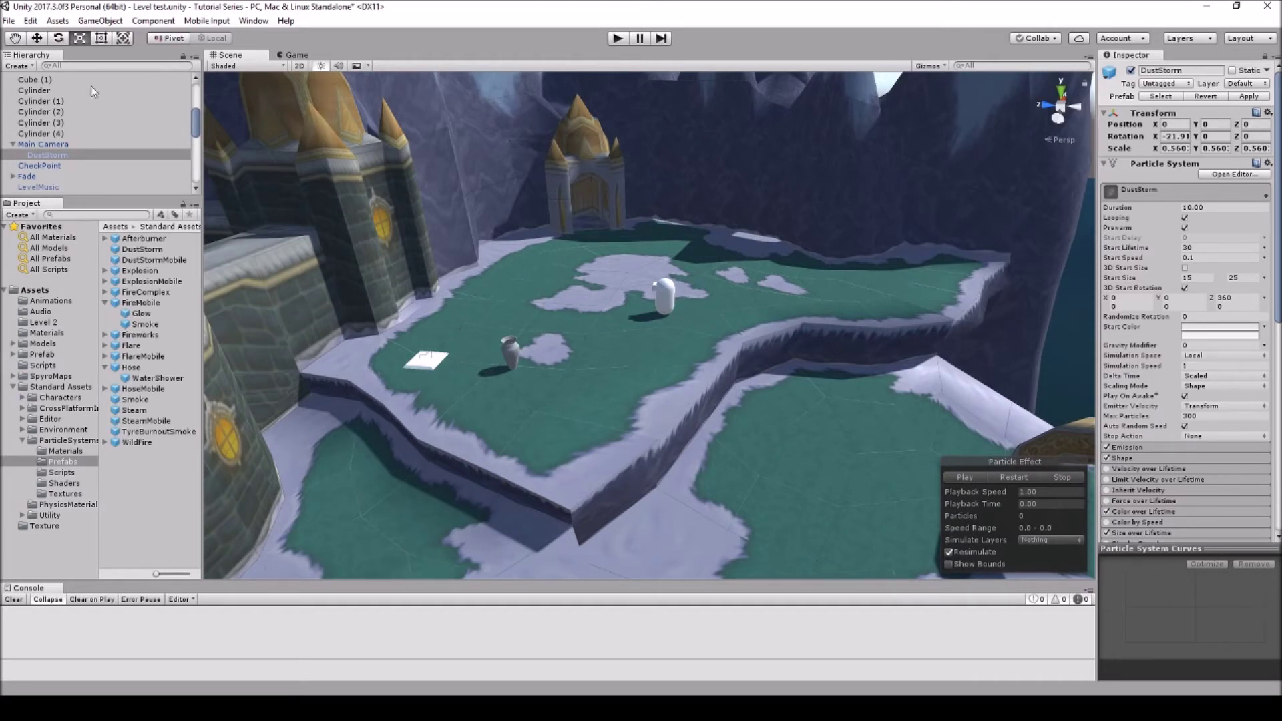
Deselect the DustStorm and play the level, walking the player forward to check the mist attached to the camera
{"action": "right_click_drag", "start_coordinate": [754, 269], "coordinate": [562, 118]}
{"action": "left_click", "coordinate": [572, 105]}
{"action": "left_click", "coordinate": [618, 38]}
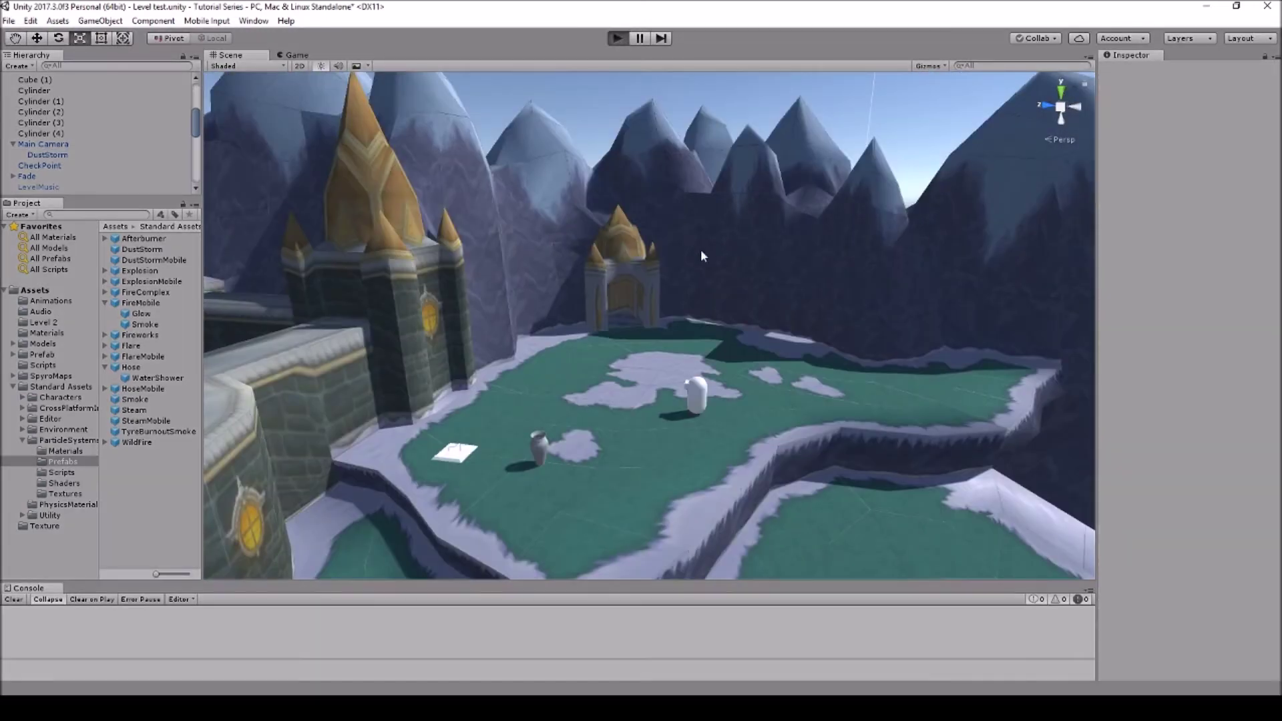
{"action": "key", "text": "w"}
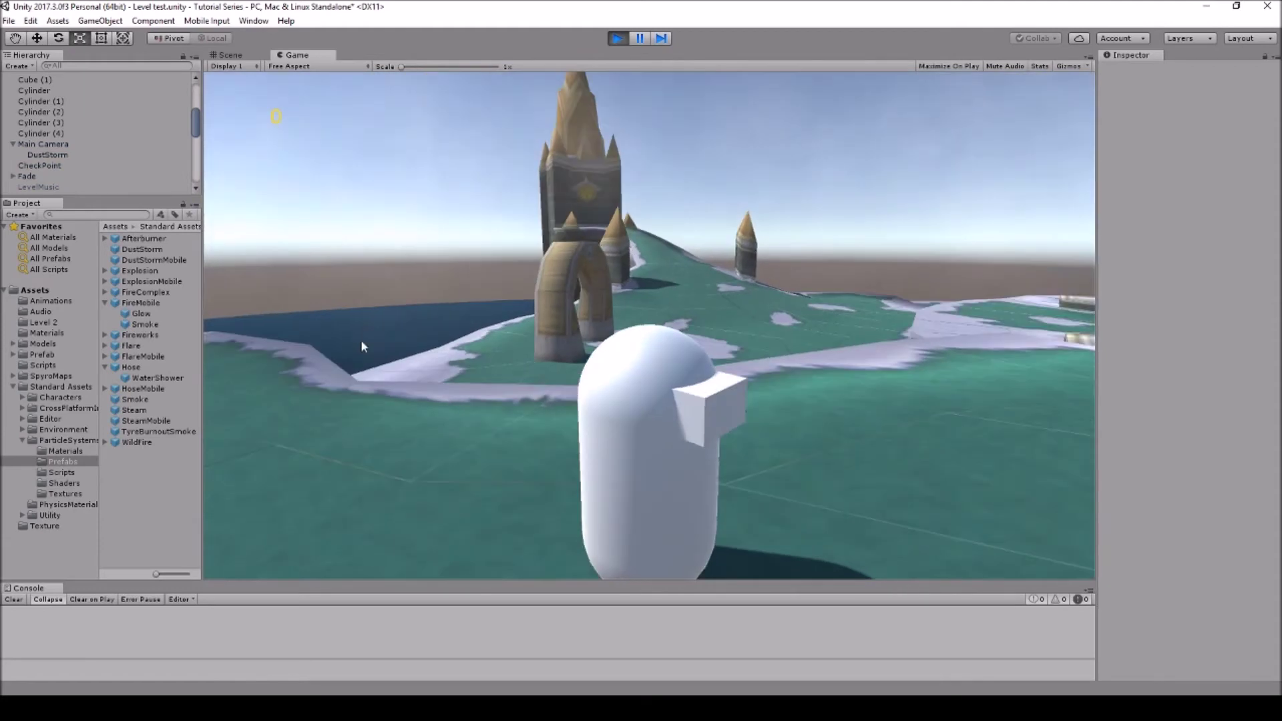
{"action": "key", "text": "w"}
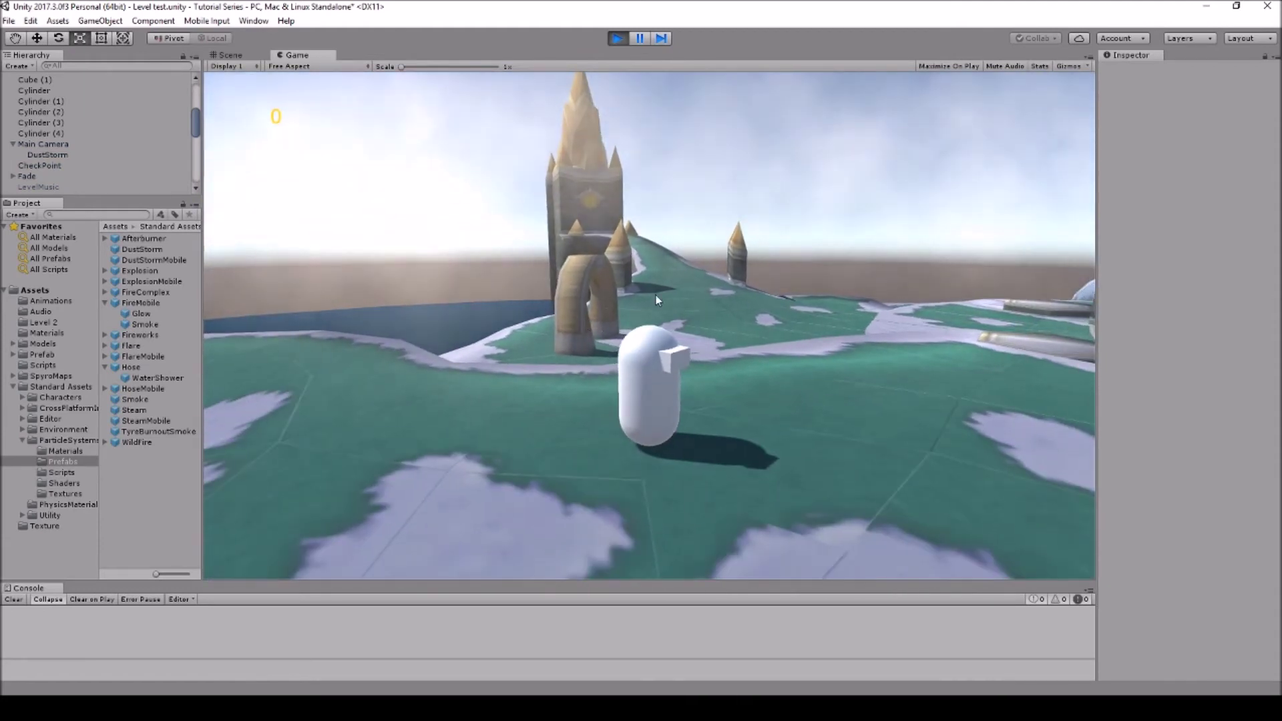
Walk the player around the snowy meadow to check the camera-attached mist against the castle walls, arch and horizon
{"action": "key", "text": "w"}
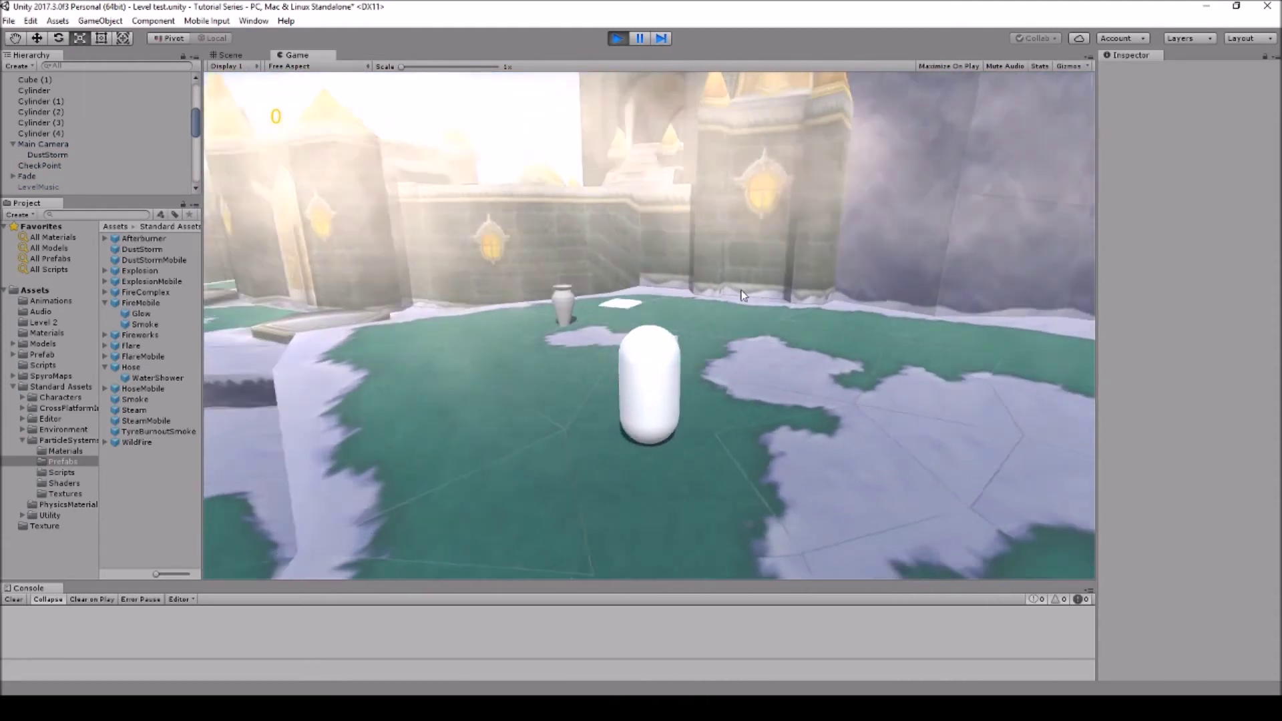
{"action": "key", "text": "w"}
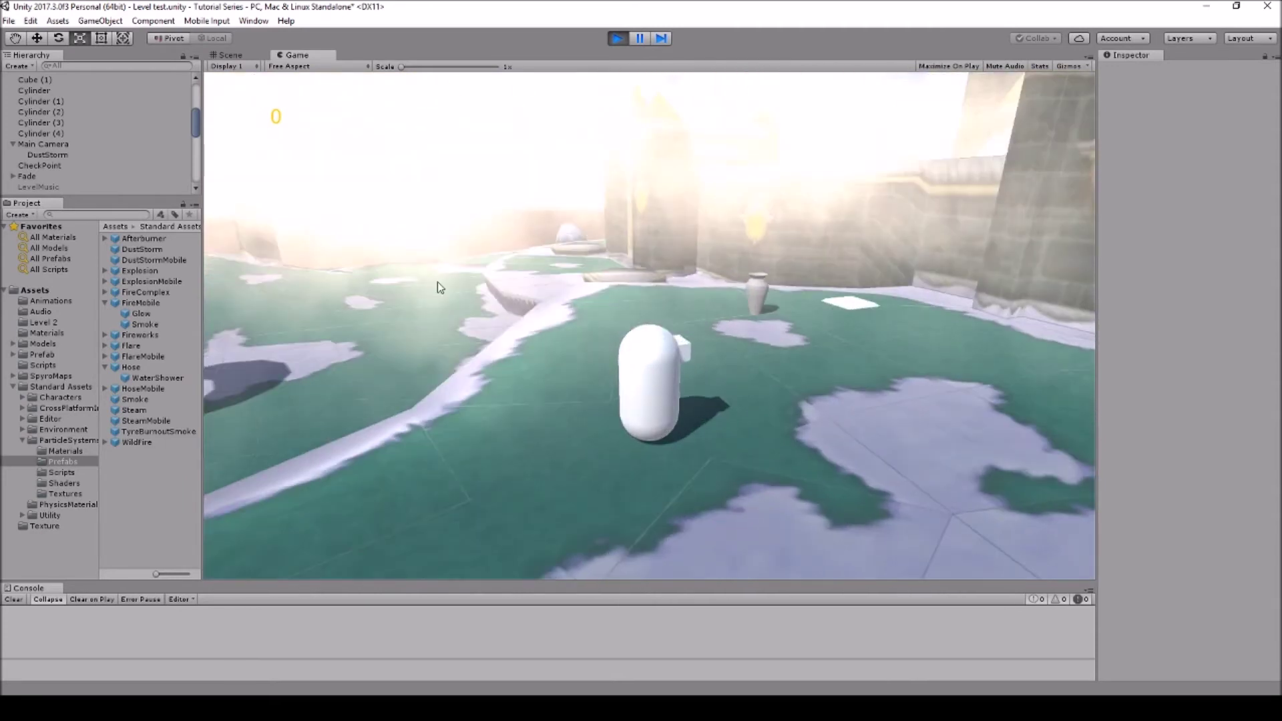
{"action": "key", "text": "w"}
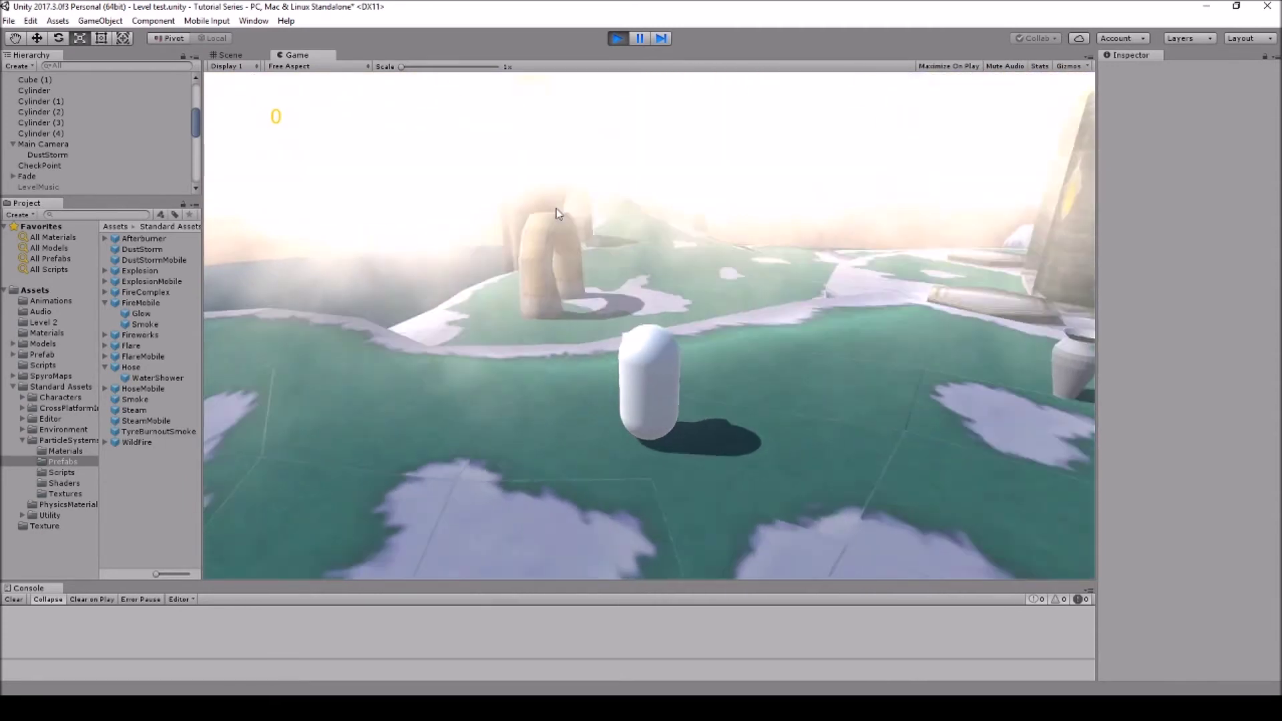
{"action": "key", "text": "s"}
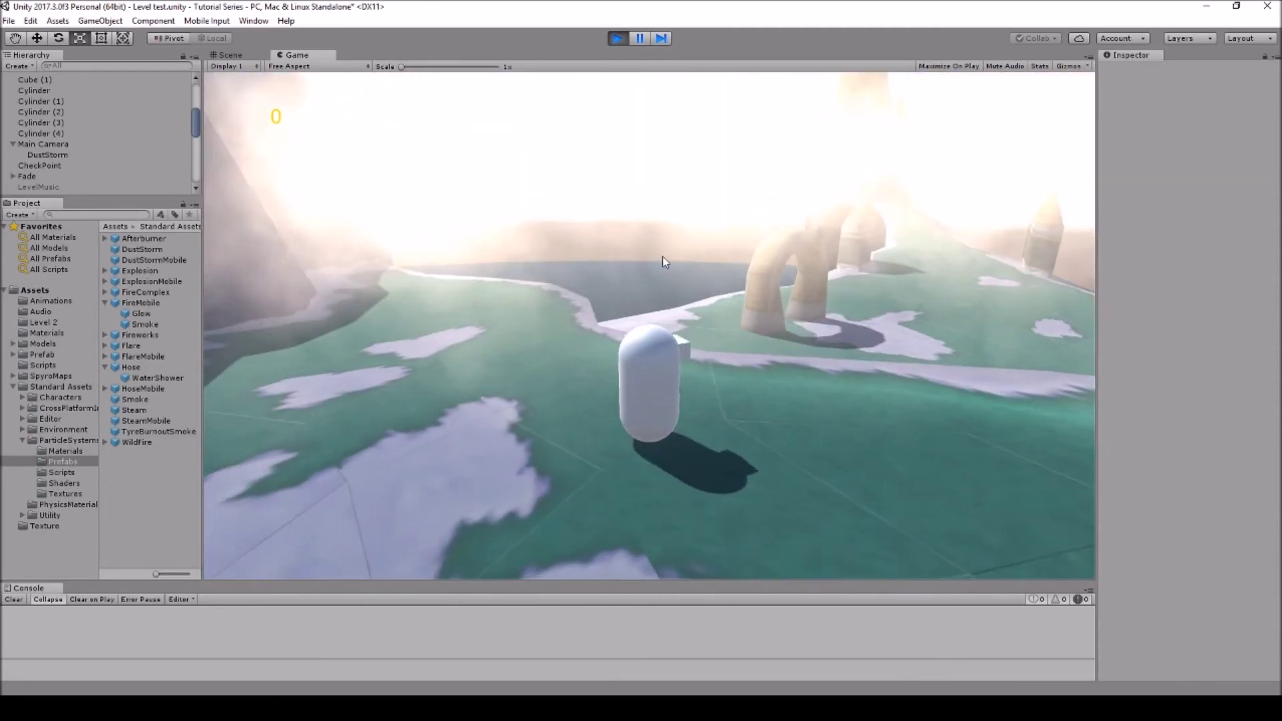
{"action": "key", "text": "w"}
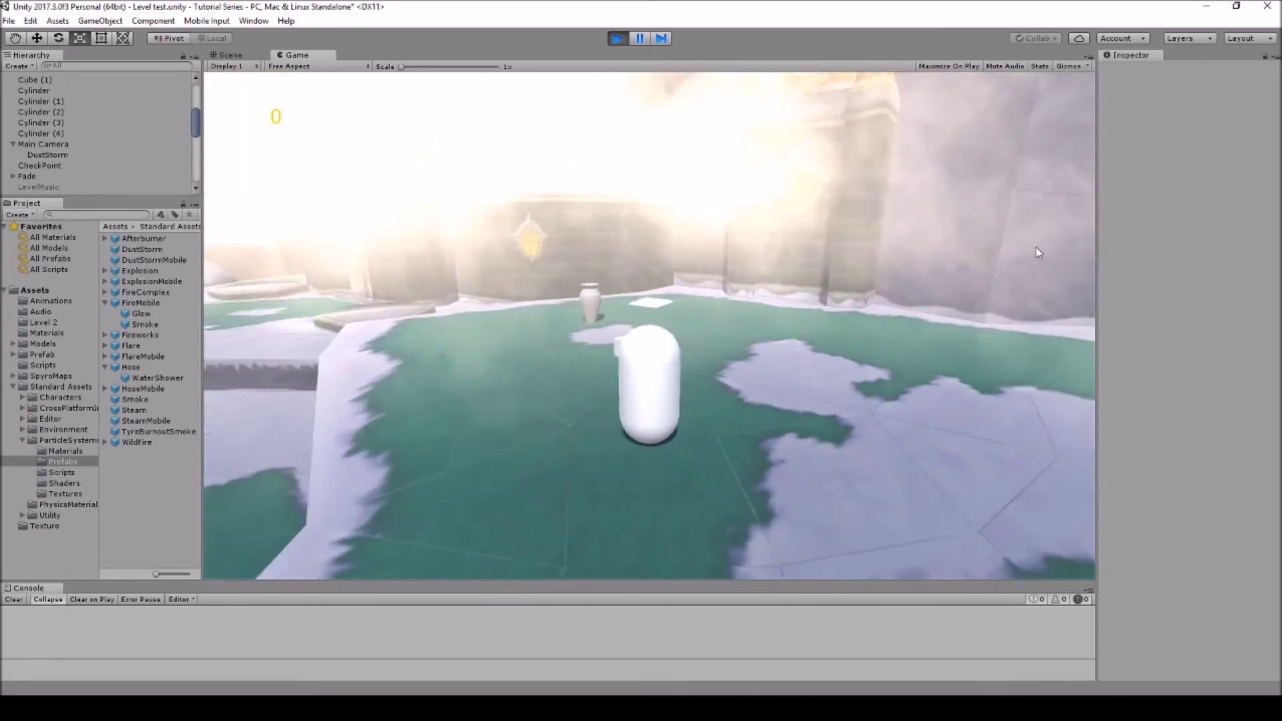
{"action": "key", "text": "a"}
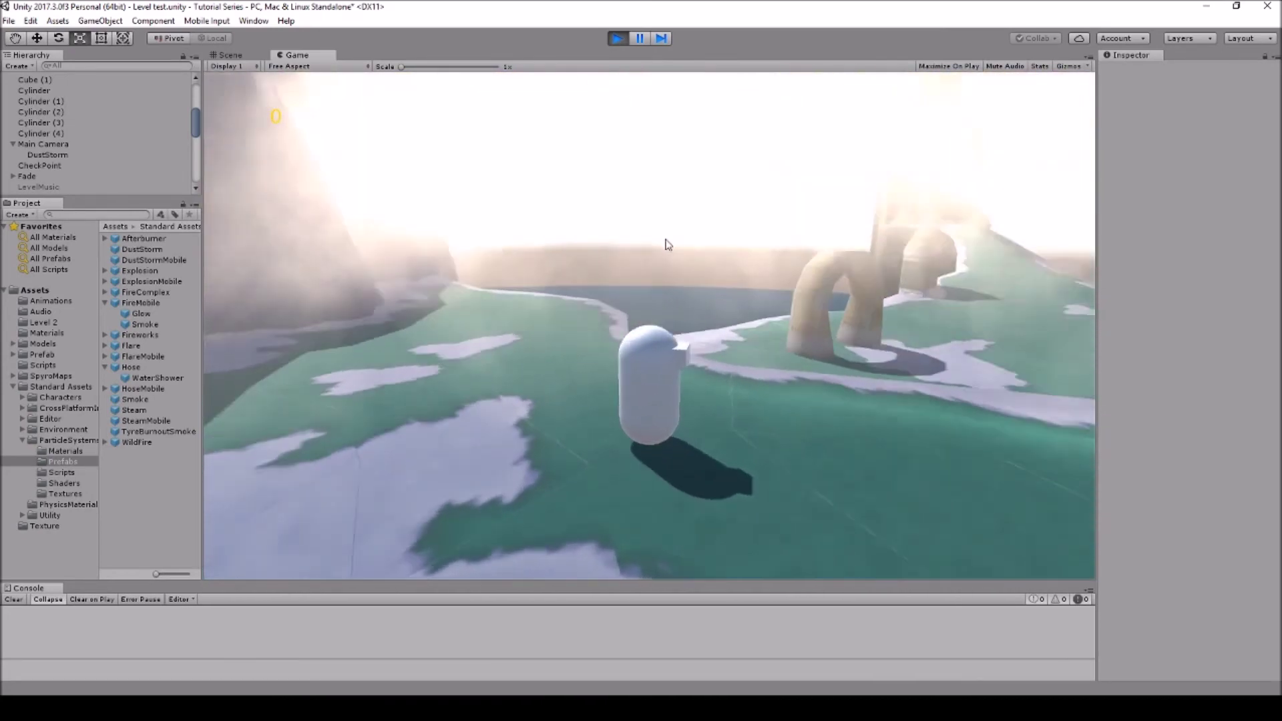
Select the DustStorm during play and walk the player past the castle ledges toward the bridge tower to check the mist
{"action": "key", "text": "w"}
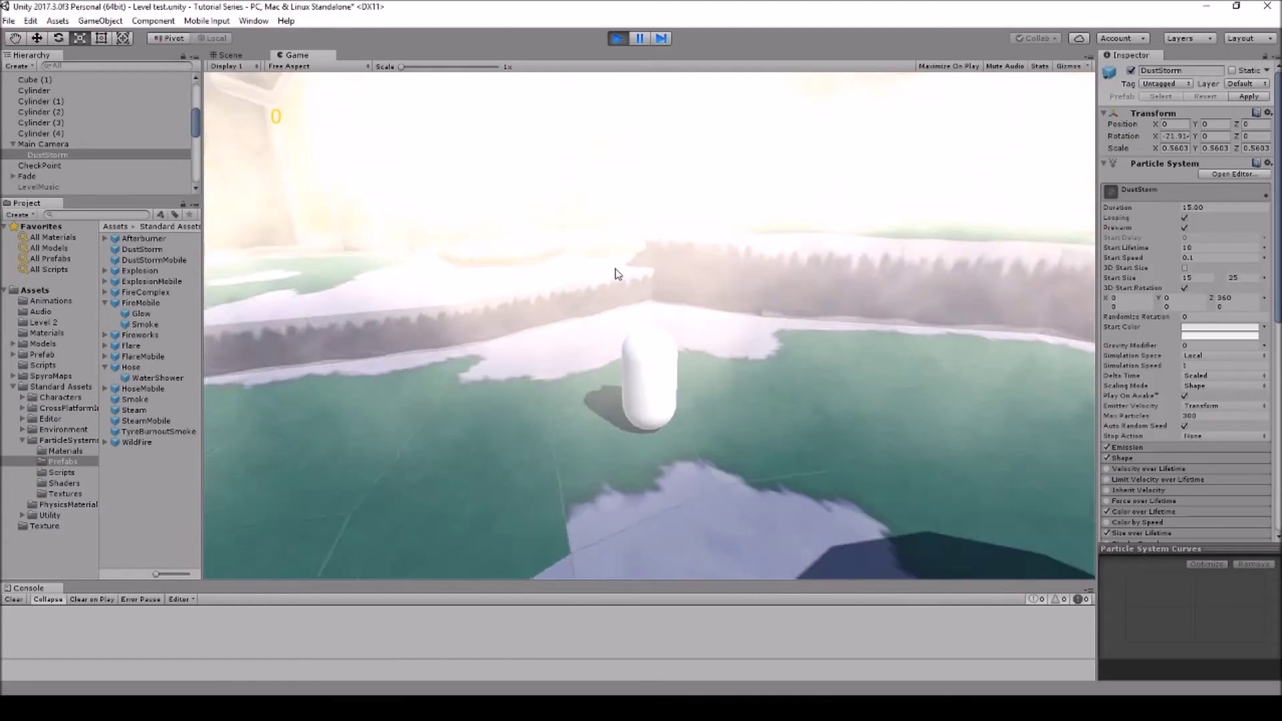
{"action": "key", "text": "w"}
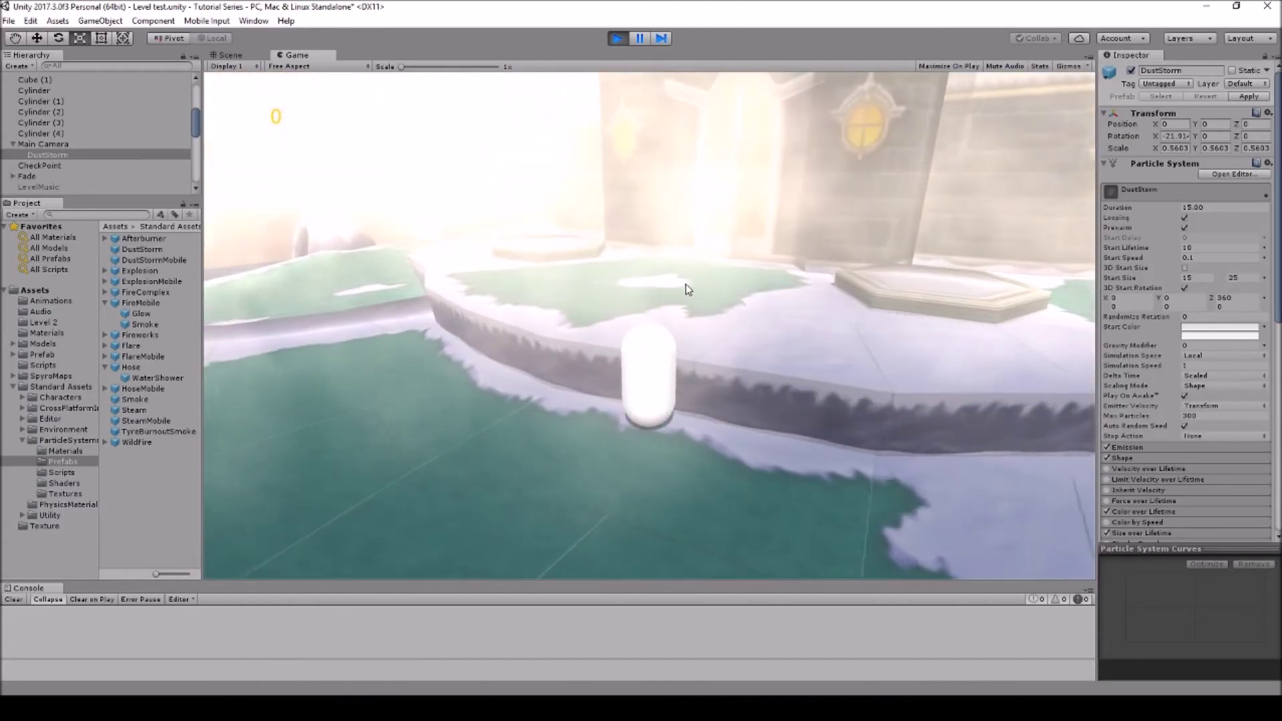
{"action": "key", "text": "w"}
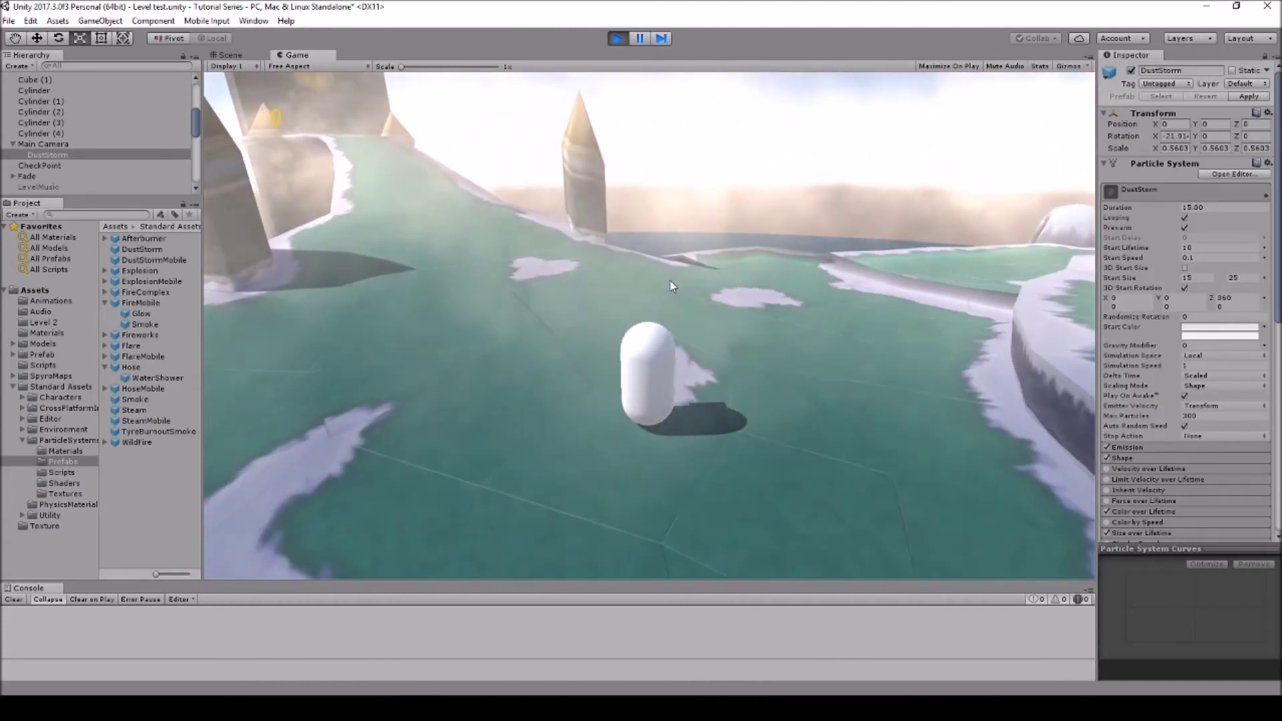
{"action": "key", "text": "a"}
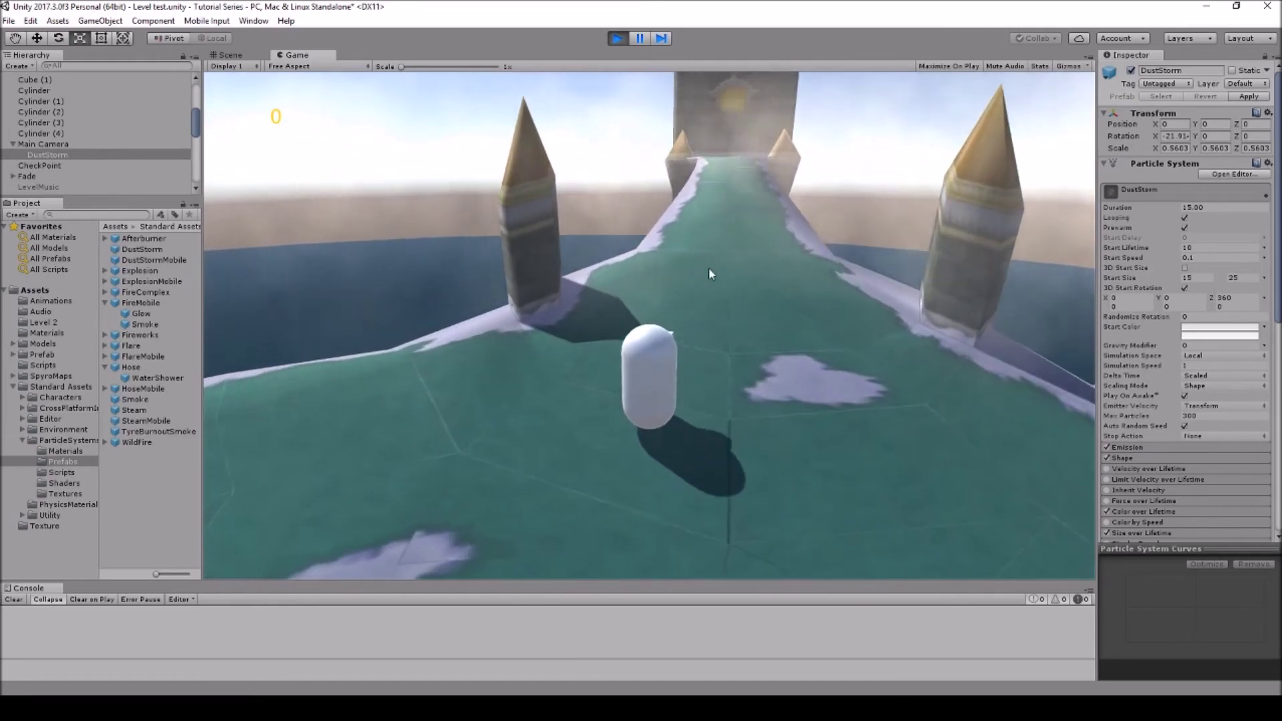
Try a DustStorm Start Speed of 2 during play, walk the player back past the castle gate, and end Play mode
{"action": "key", "text": "a"}
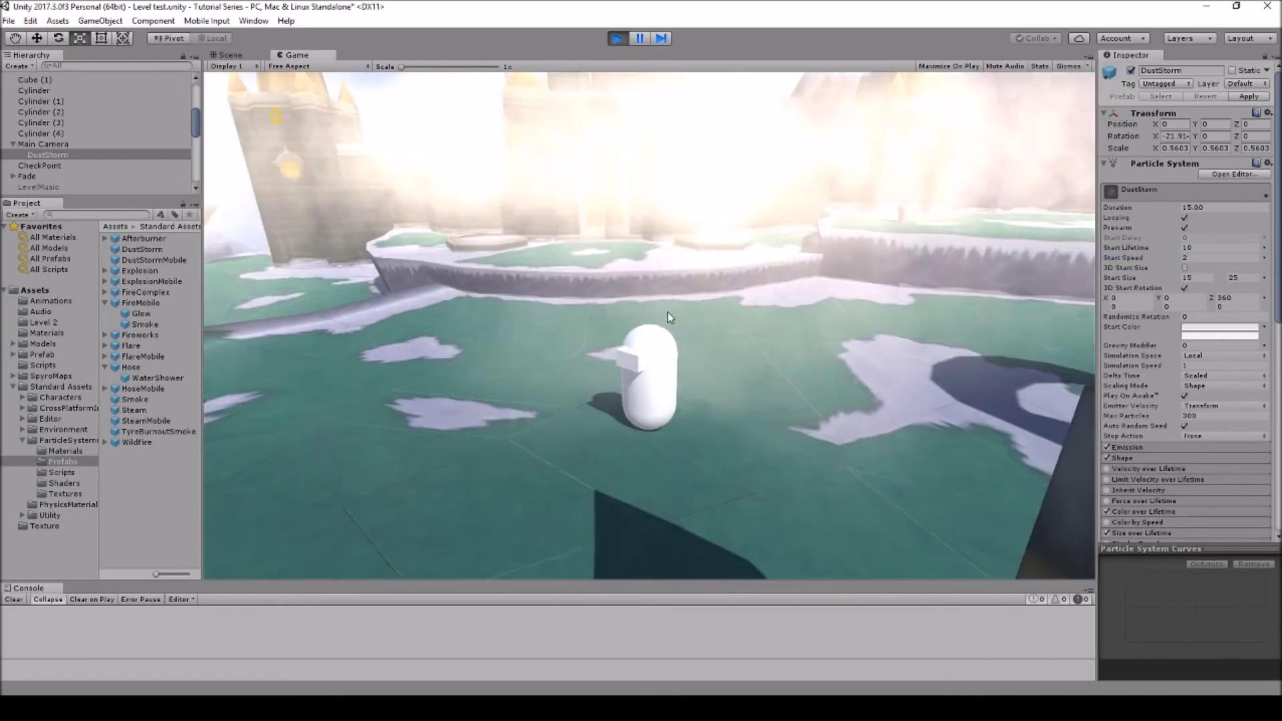
{"action": "key", "text": "a"}
{"action": "key", "text": "w"}
{"action": "key", "text": "a"}
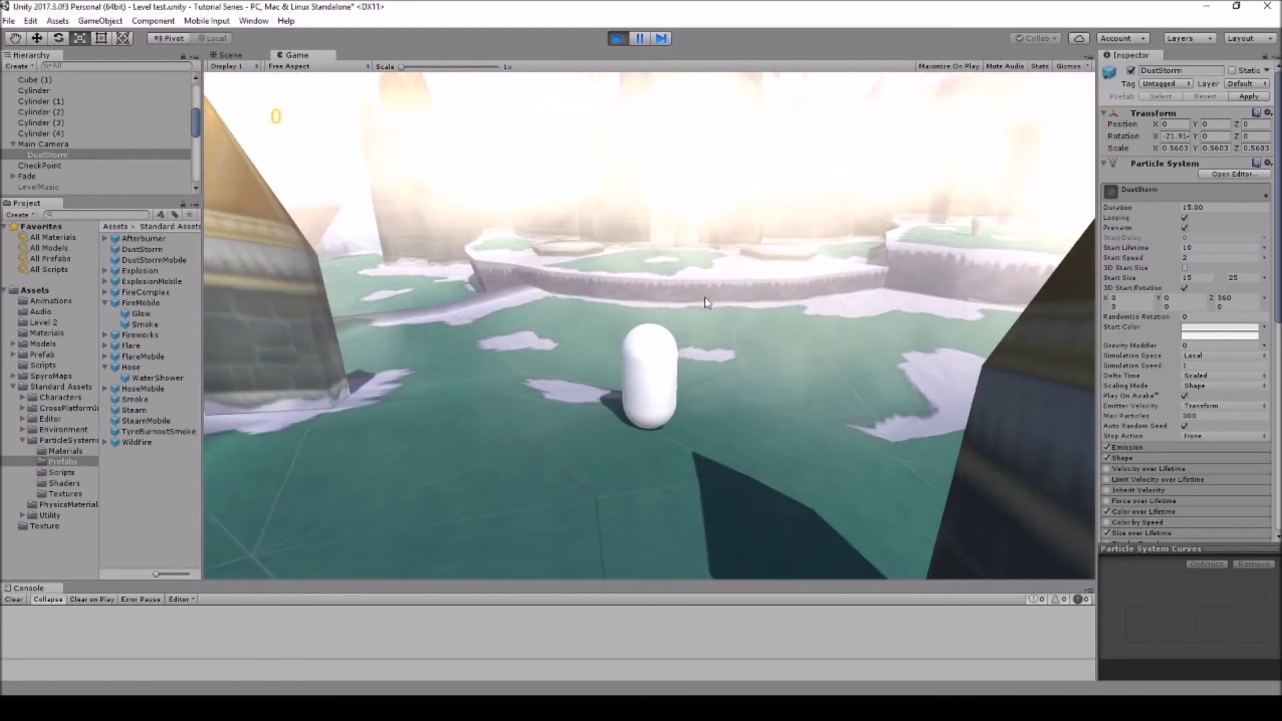
{"action": "key", "text": "a"}
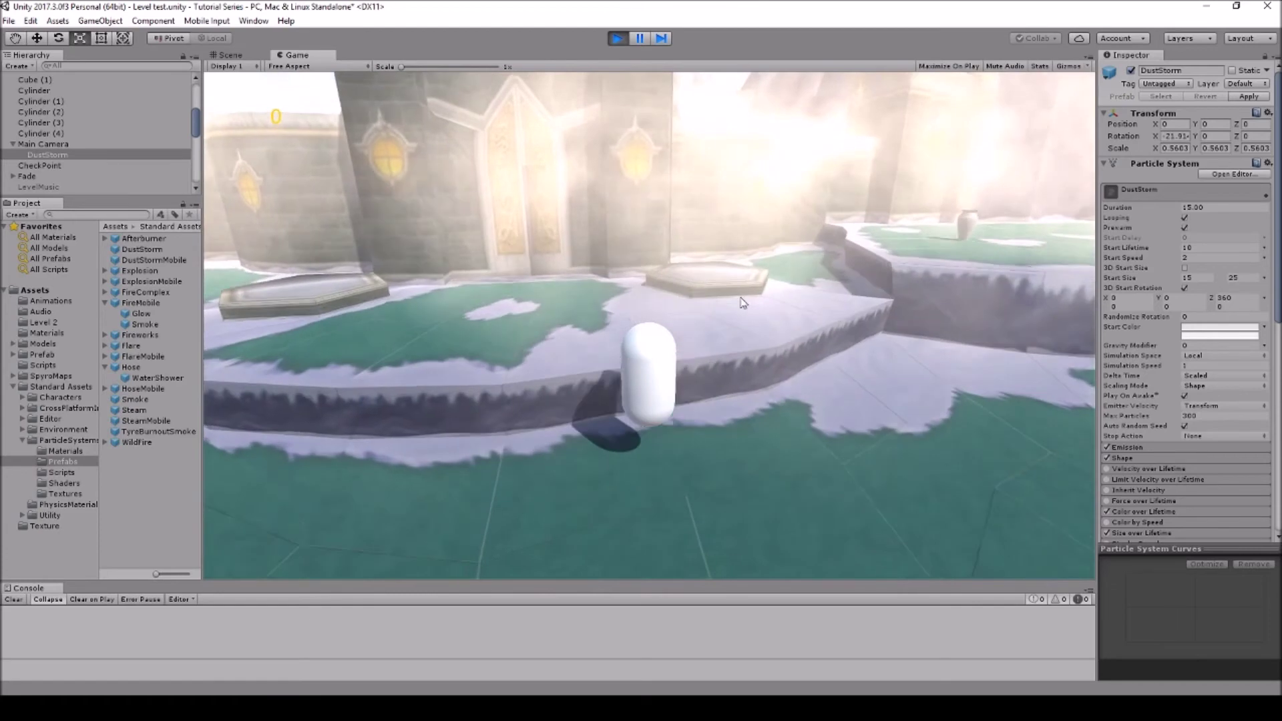
{"action": "key", "text": "a"}
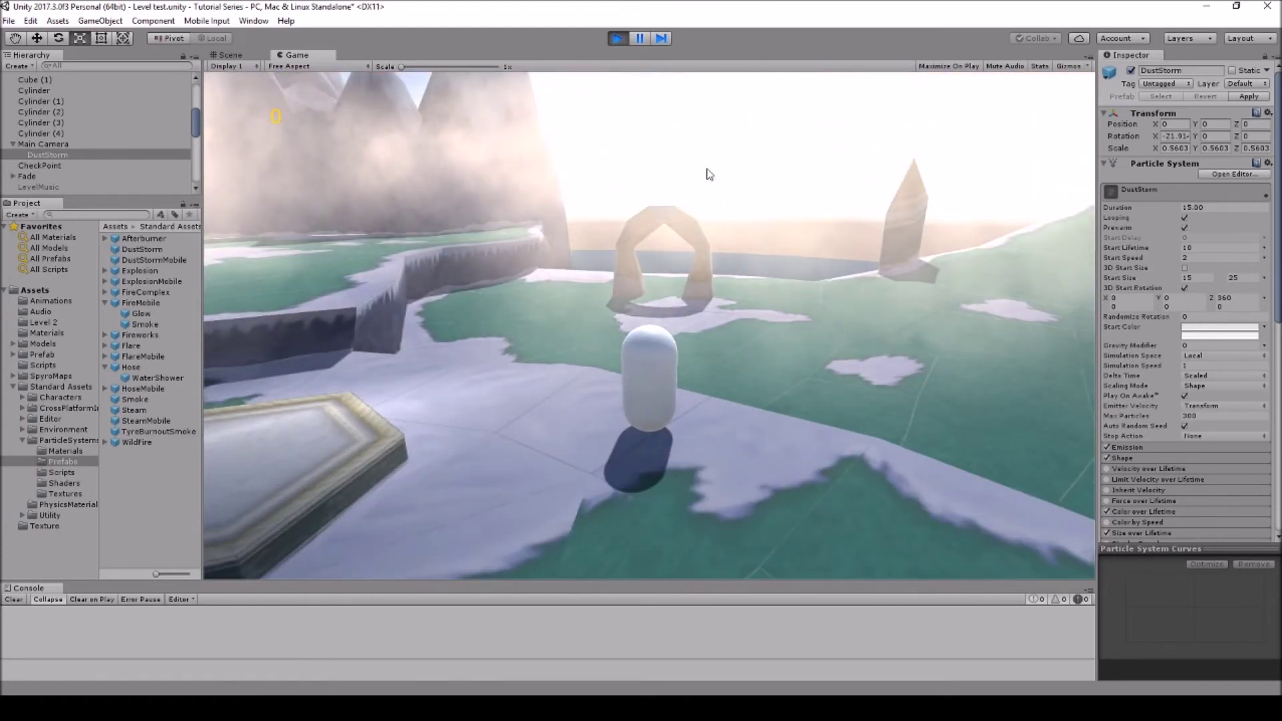
{"action": "key", "text": "ctrl+p"}
Detach the DustStorm from the Main Camera, move it over the meadow beside the bridge, and play its particle preview
{"action": "scroll", "coordinate": [703, 296], "scroll_direction": "down", "scroll_amount": 6}
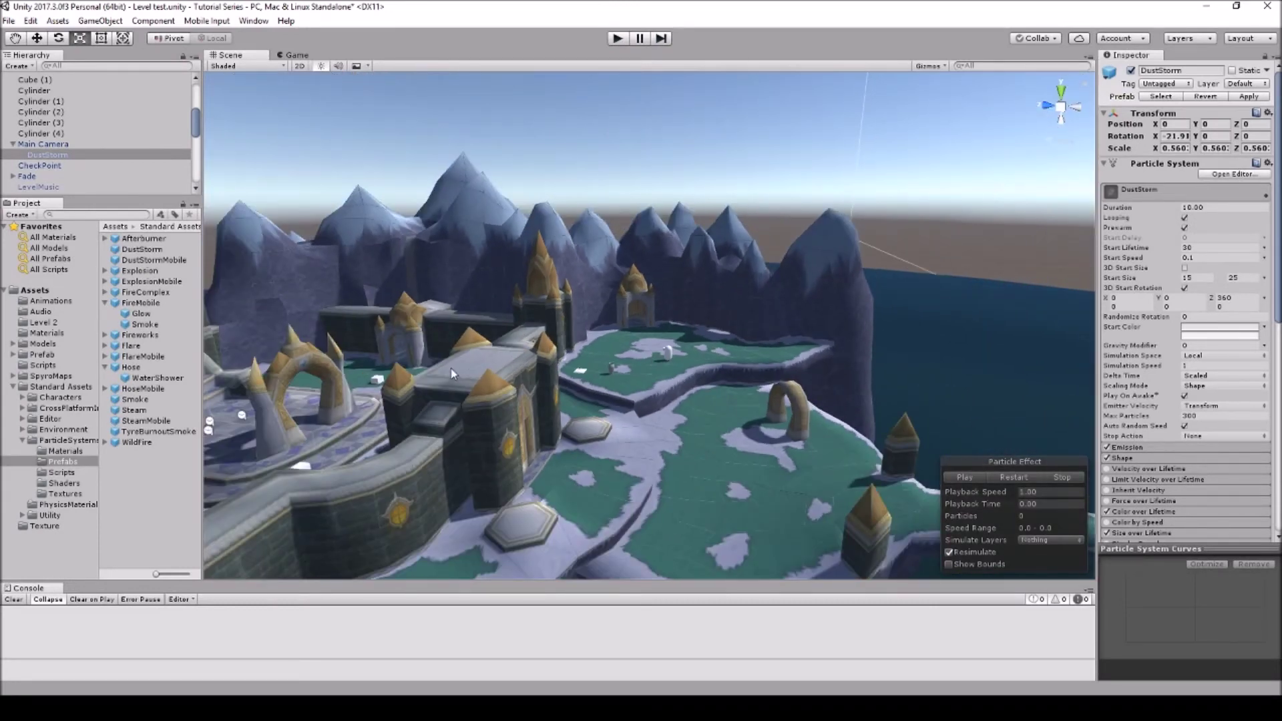
{"action": "scroll", "coordinate": [581, 373], "scroll_direction": "down", "scroll_amount": 6}
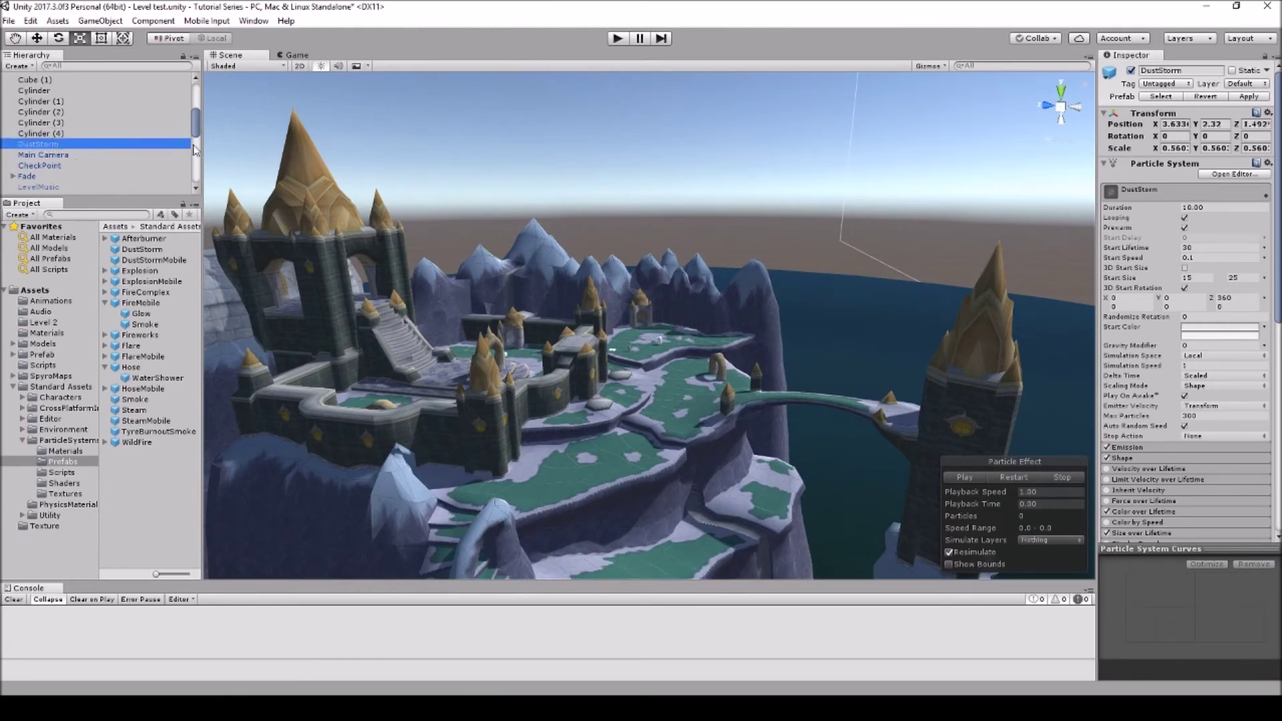
{"action": "left_click_drag", "start_coordinate": [689, 249], "coordinate": [1007, 290], "text": "alt"}
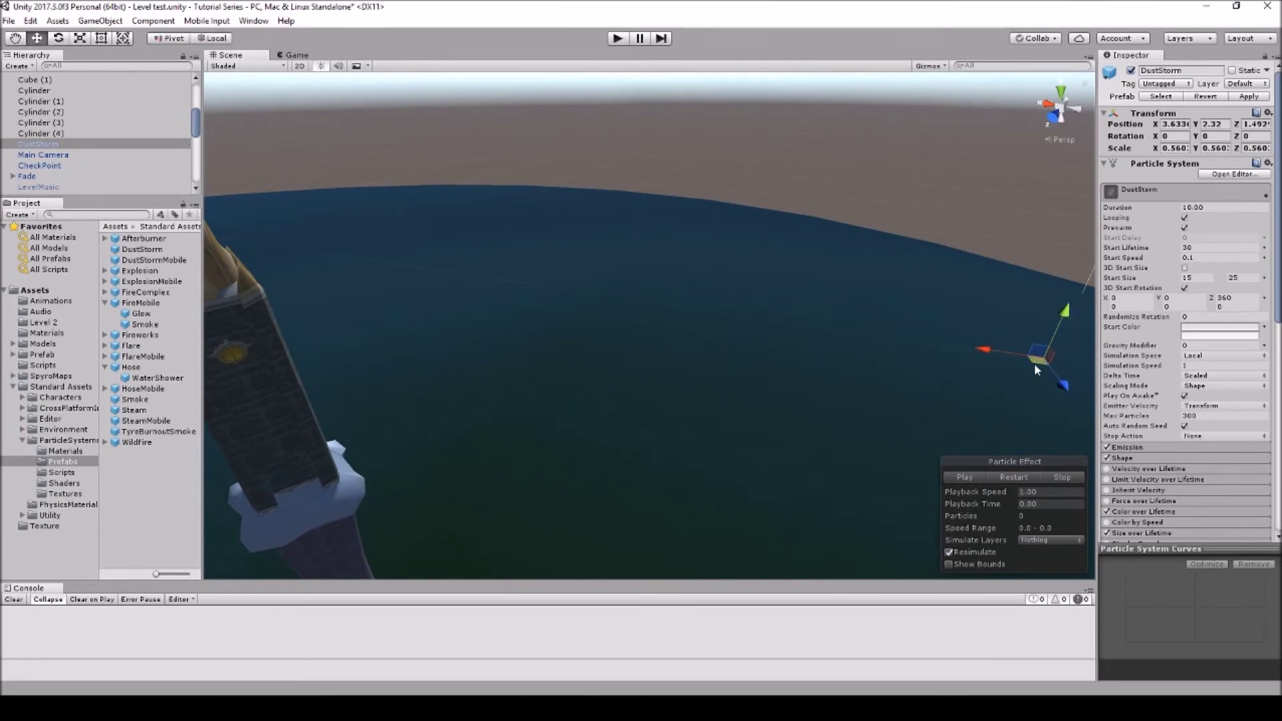
{"action": "left_click_drag", "start_coordinate": [579, 336], "coordinate": [742, 327], "text": "alt"}
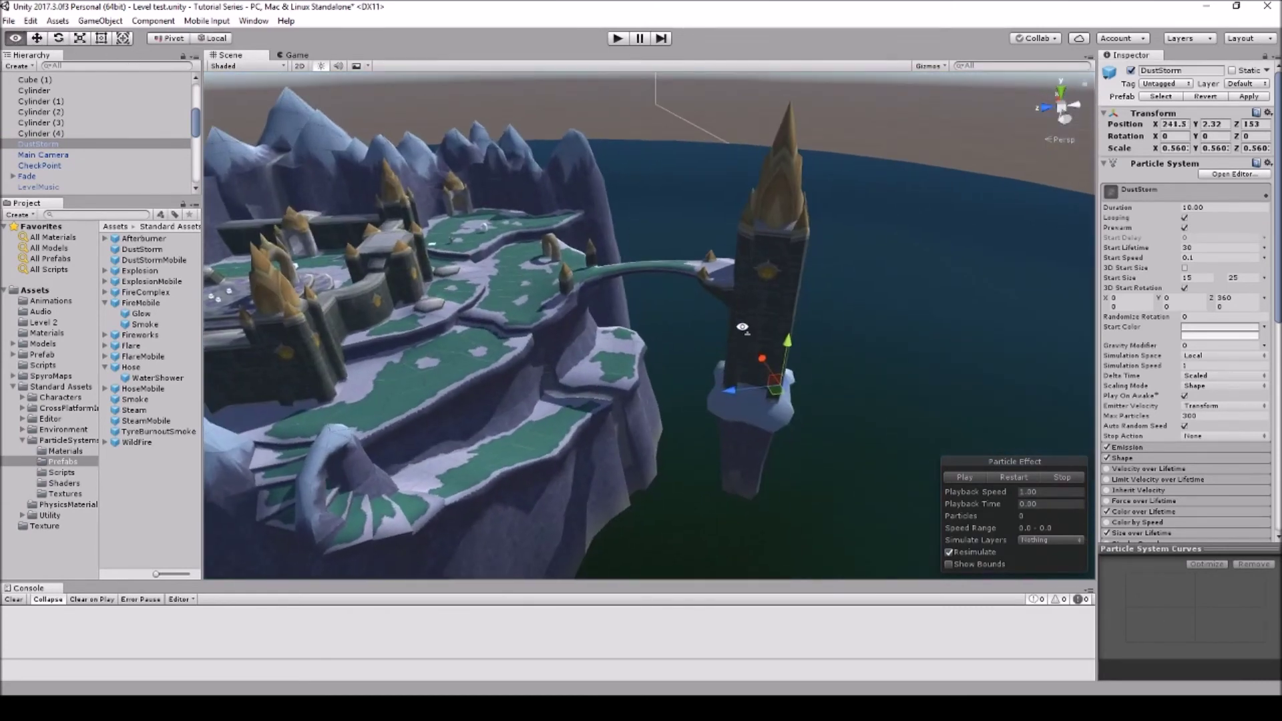
{"action": "left_click_drag", "start_coordinate": [807, 193], "coordinate": [518, 230]}
{"action": "left_click", "coordinate": [965, 477]}
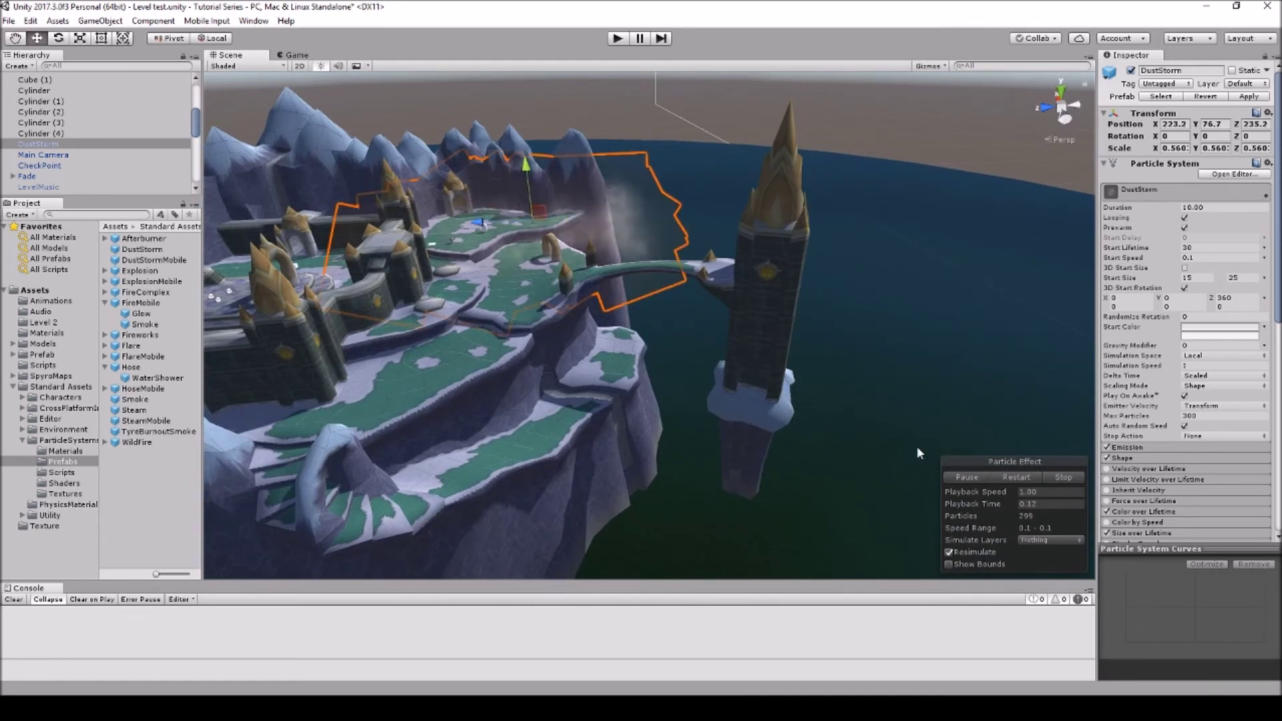
{"action": "scroll", "coordinate": [513, 220], "scroll_direction": "up", "scroll_amount": 5}
{"action": "scroll", "coordinate": [512, 221], "scroll_direction": "down", "scroll_amount": 10}
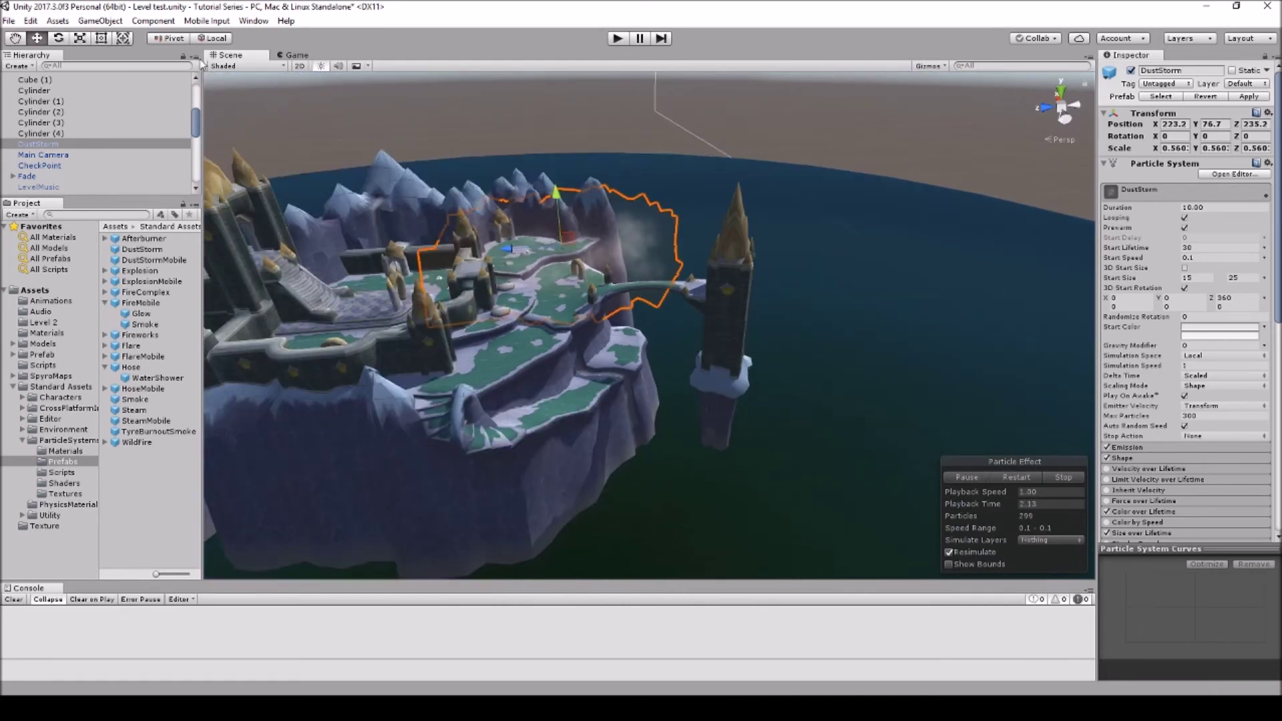
Duplicate the DustStorm and move the copy along X to about 155.2, over the lower meadow terraces
{"action": "right_click", "coordinate": [98, 145]}
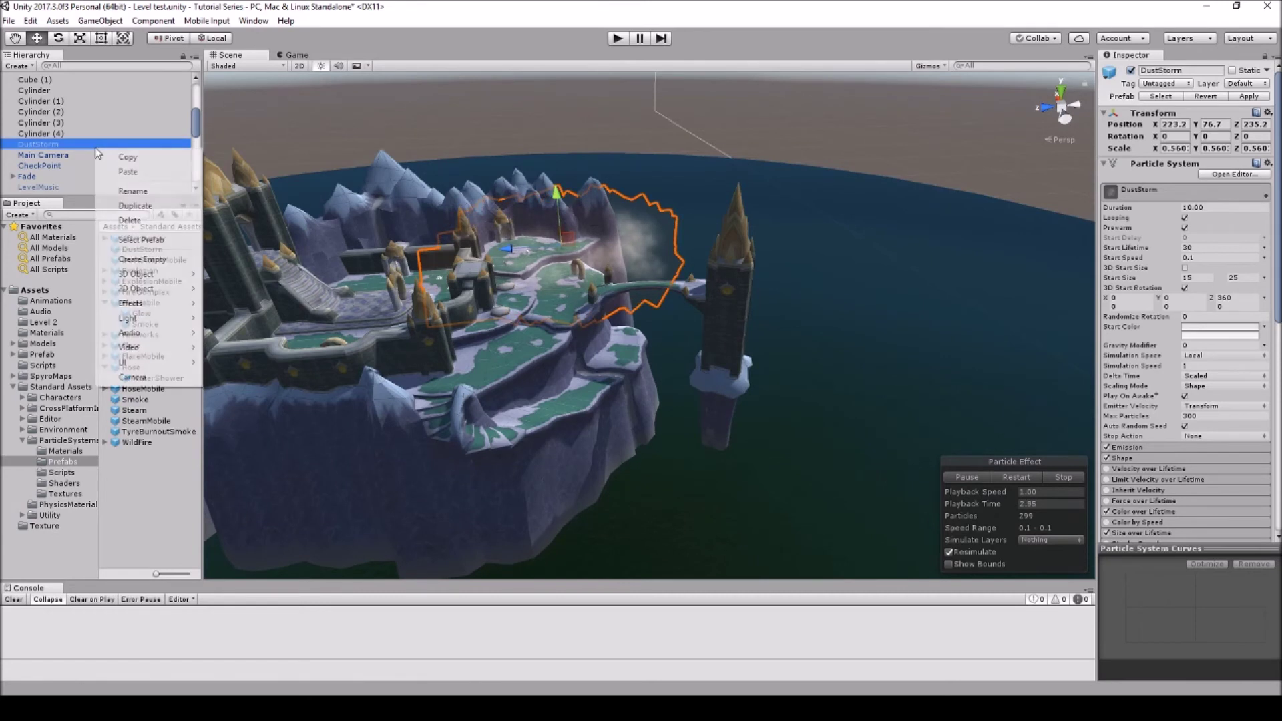
{"action": "left_click", "coordinate": [136, 206]}
{"action": "left_click_drag", "start_coordinate": [561, 227], "coordinate": [563, 299]}
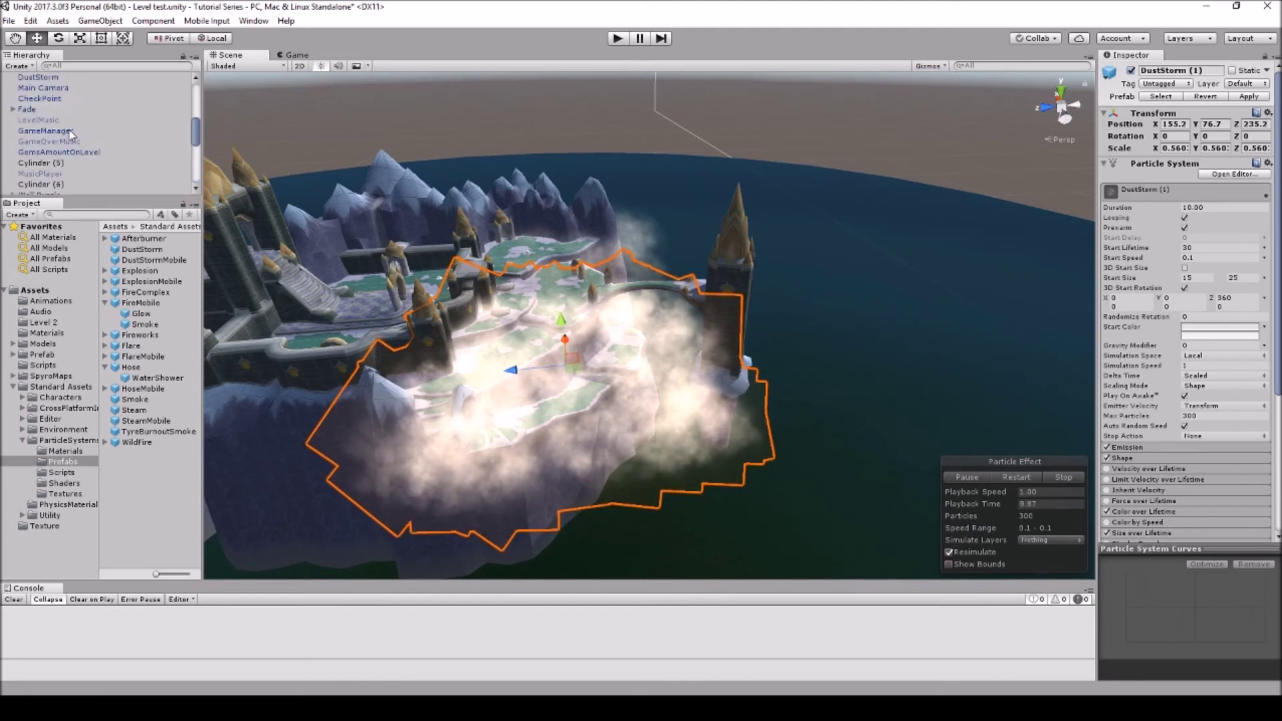
Duplicate both DustStorm systems together and move the new pair along Z to about 297.7, over the castle side
{"action": "left_click", "coordinate": [63, 117], "text": "ctrl"}
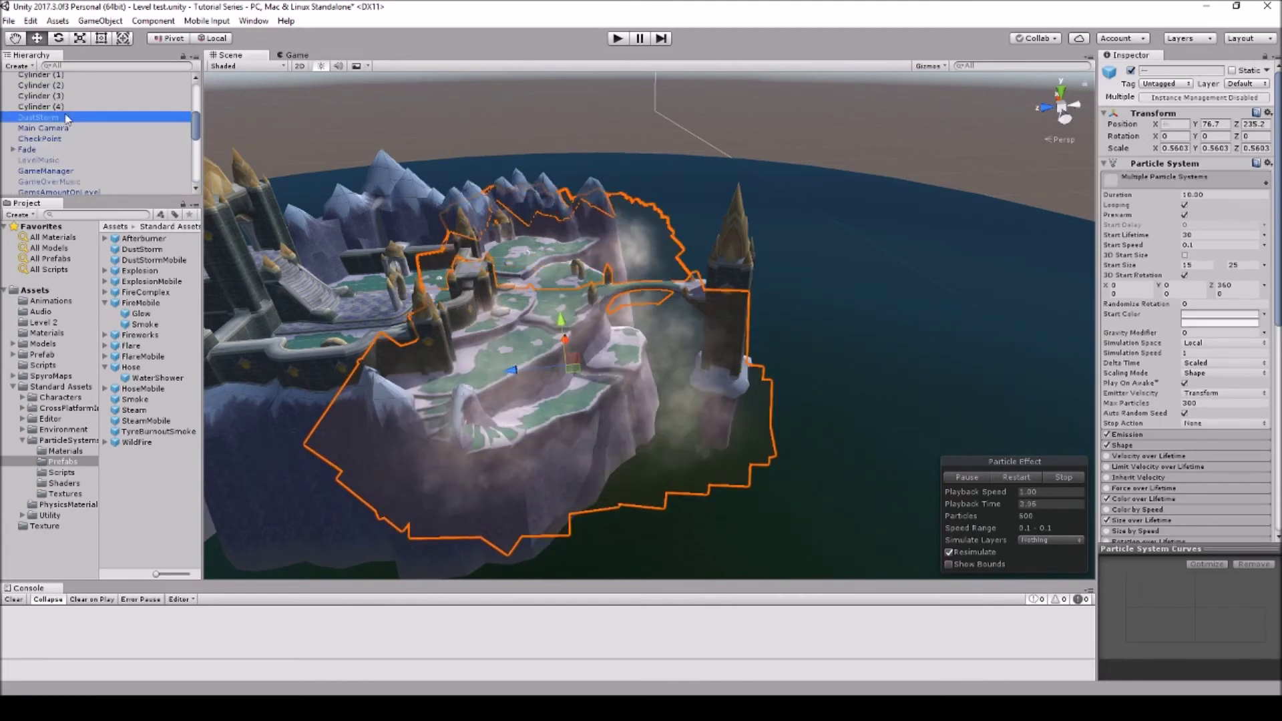
{"action": "left_click", "coordinate": [30, 21]}
{"action": "left_click", "coordinate": [67, 120]}
{"action": "left_click_drag", "start_coordinate": [504, 248], "coordinate": [297, 261]}
{"action": "left_click_drag", "start_coordinate": [497, 299], "coordinate": [701, 398], "text": "alt"}
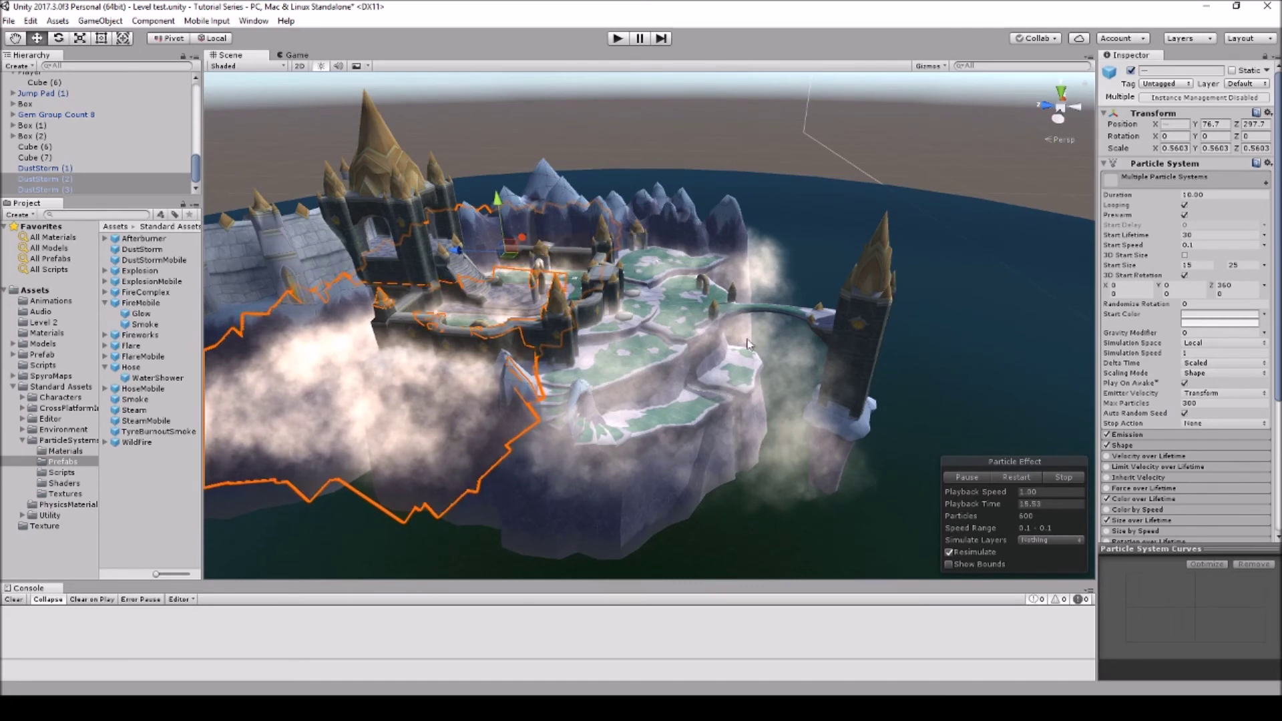
{"action": "left_click_drag", "start_coordinate": [639, 304], "coordinate": [746, 269], "text": "alt"}
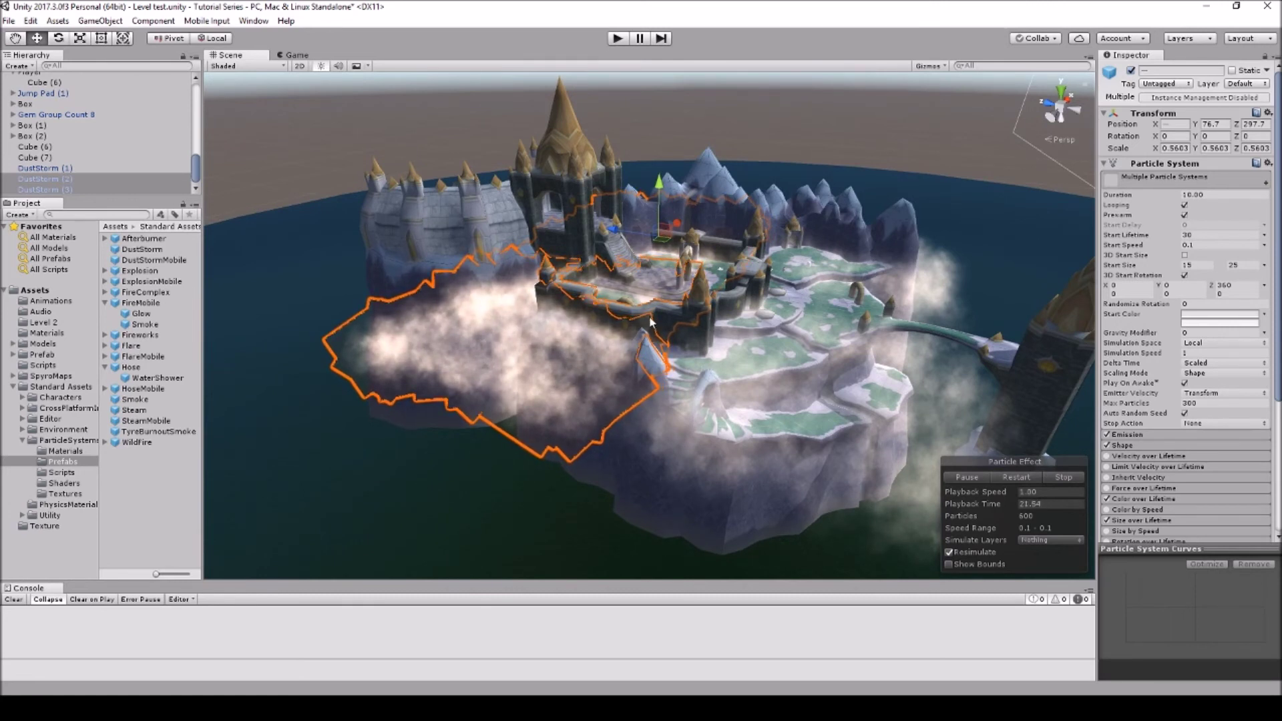
Run the level, walk the player through the areas covered by the four mist systems to check them, and end Play mode
{"action": "left_click", "coordinate": [617, 40]}
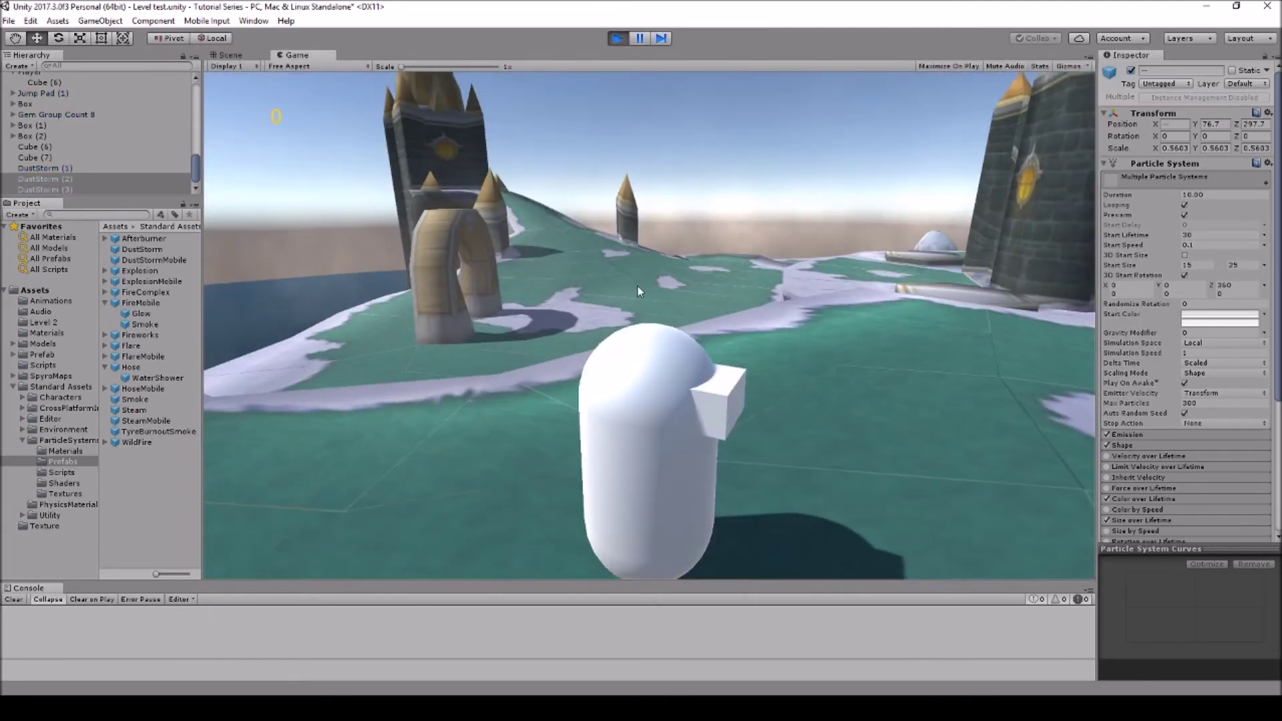
{"action": "key", "text": "a"}
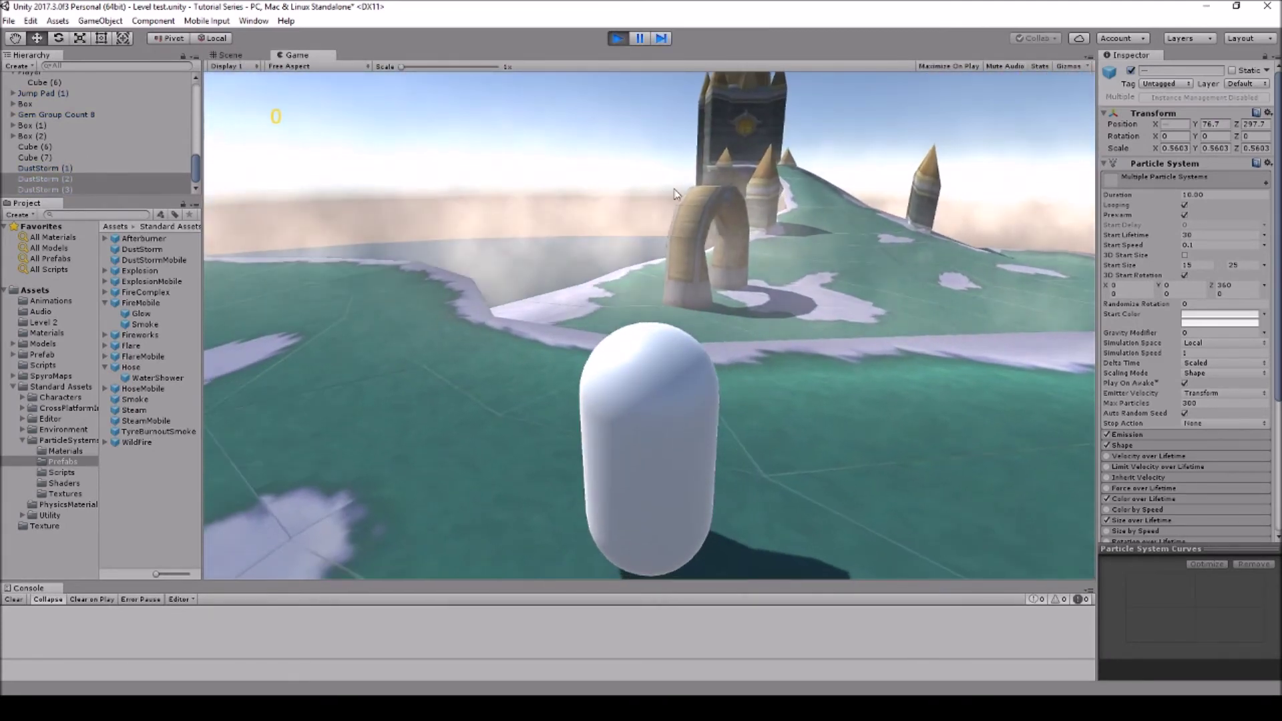
{"action": "key", "text": "d"}
{"action": "key", "text": "w"}
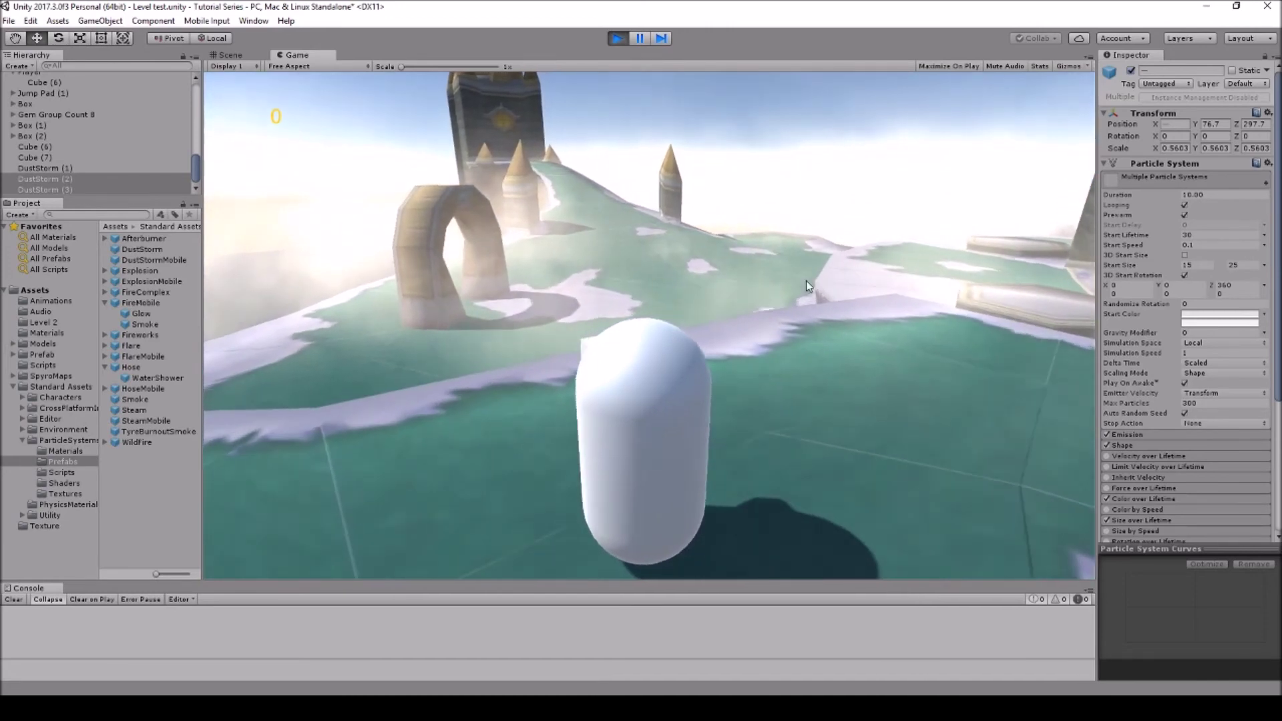
{"action": "key", "text": "w"}
{"action": "key", "text": "d"}
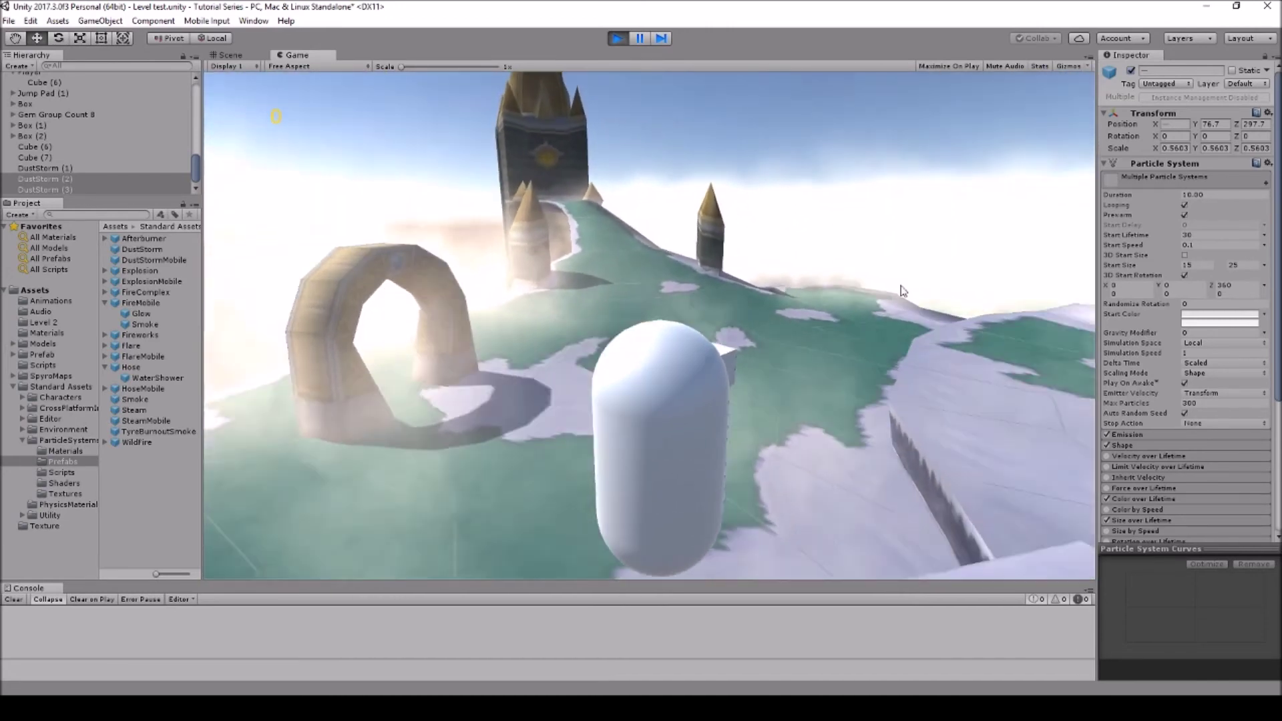
{"action": "key", "text": "w"}
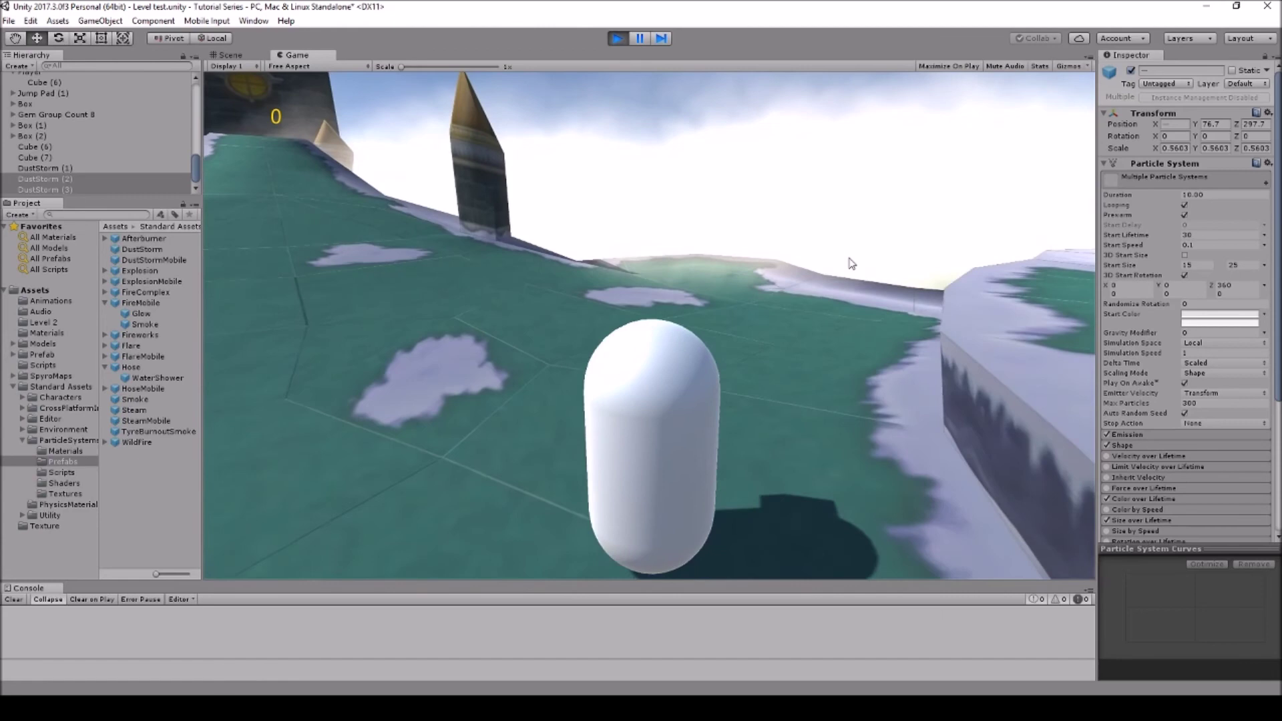
{"action": "key", "text": "w"}
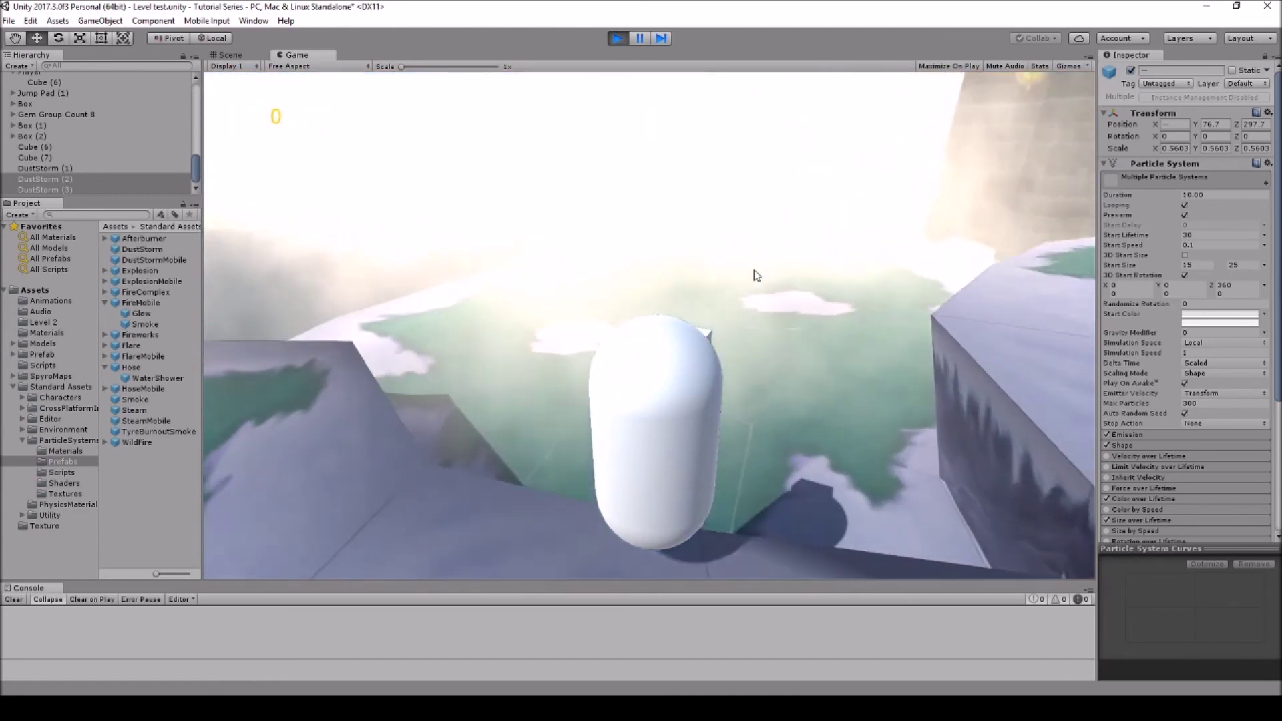
{"action": "key", "text": "w"}
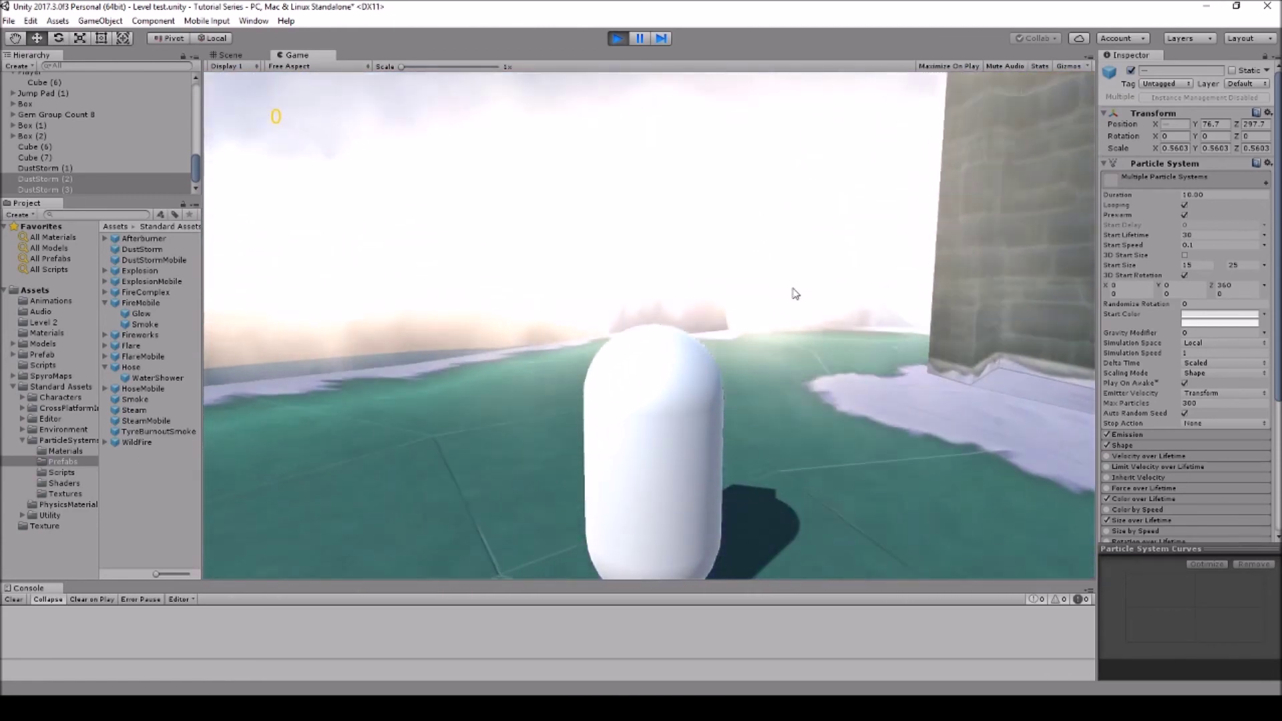
{"action": "key", "text": "w"}
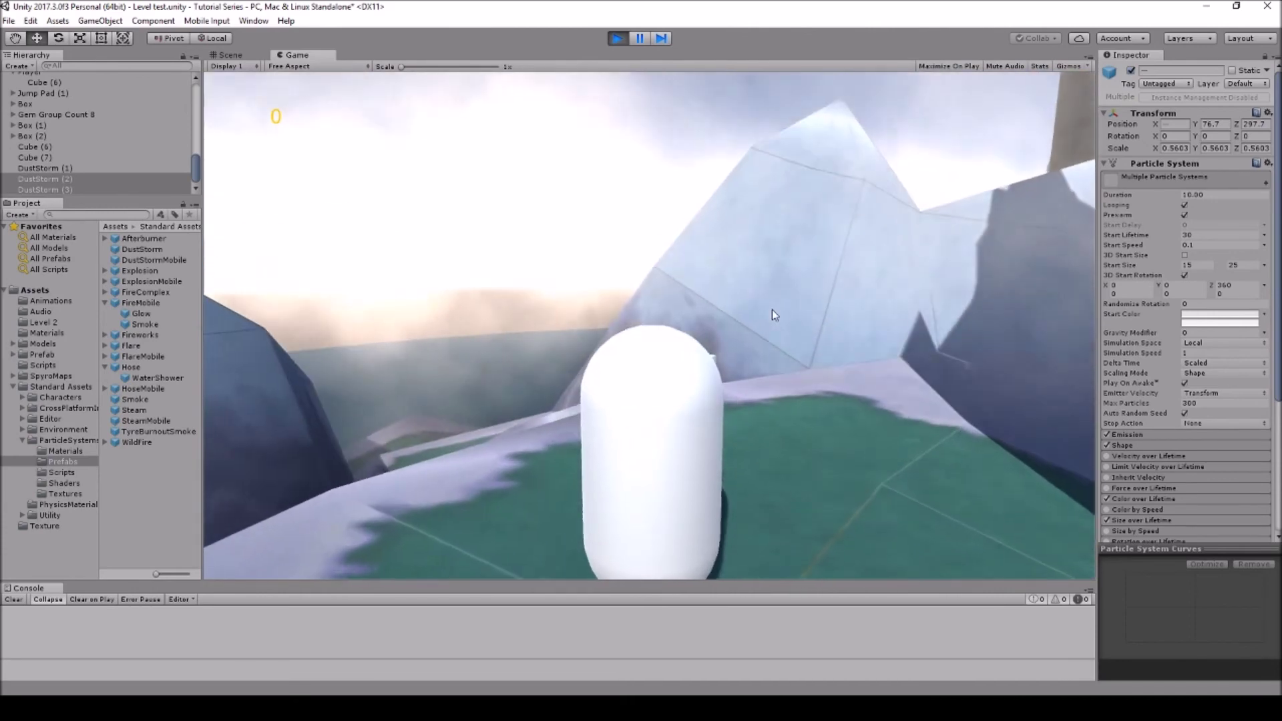
{"action": "key", "text": "w"}
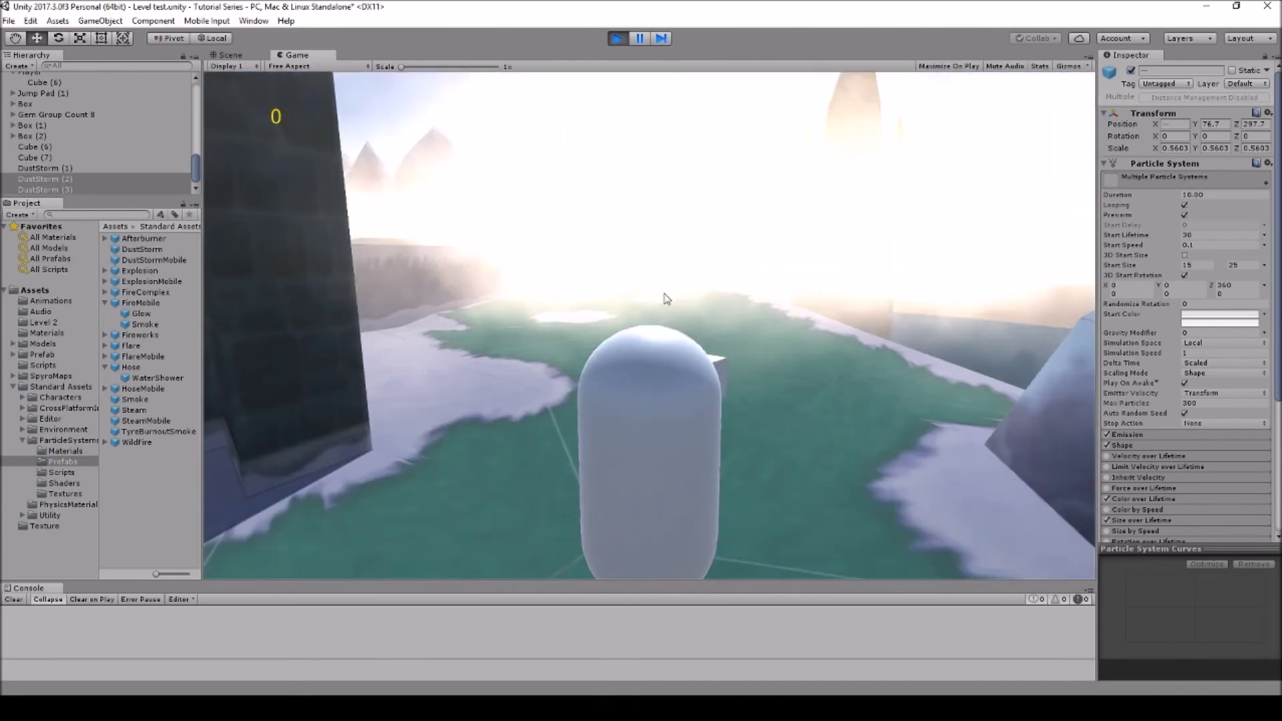
{"action": "left_click", "coordinate": [617, 39]}
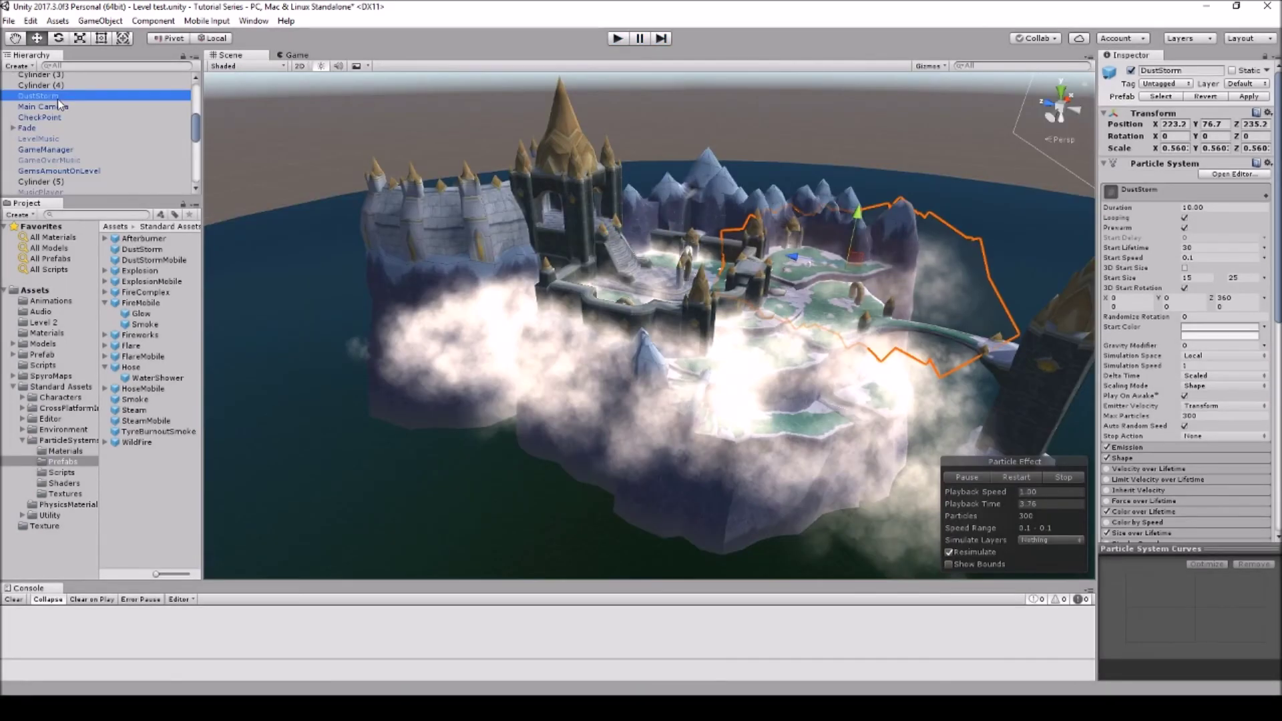
Delete the original DustStorm and its copies DustStorm (1), DustStorm (2) and DustStorm (3) from the scene
{"action": "scroll", "coordinate": [80, 134], "scroll_direction": "down", "scroll_amount": 5}
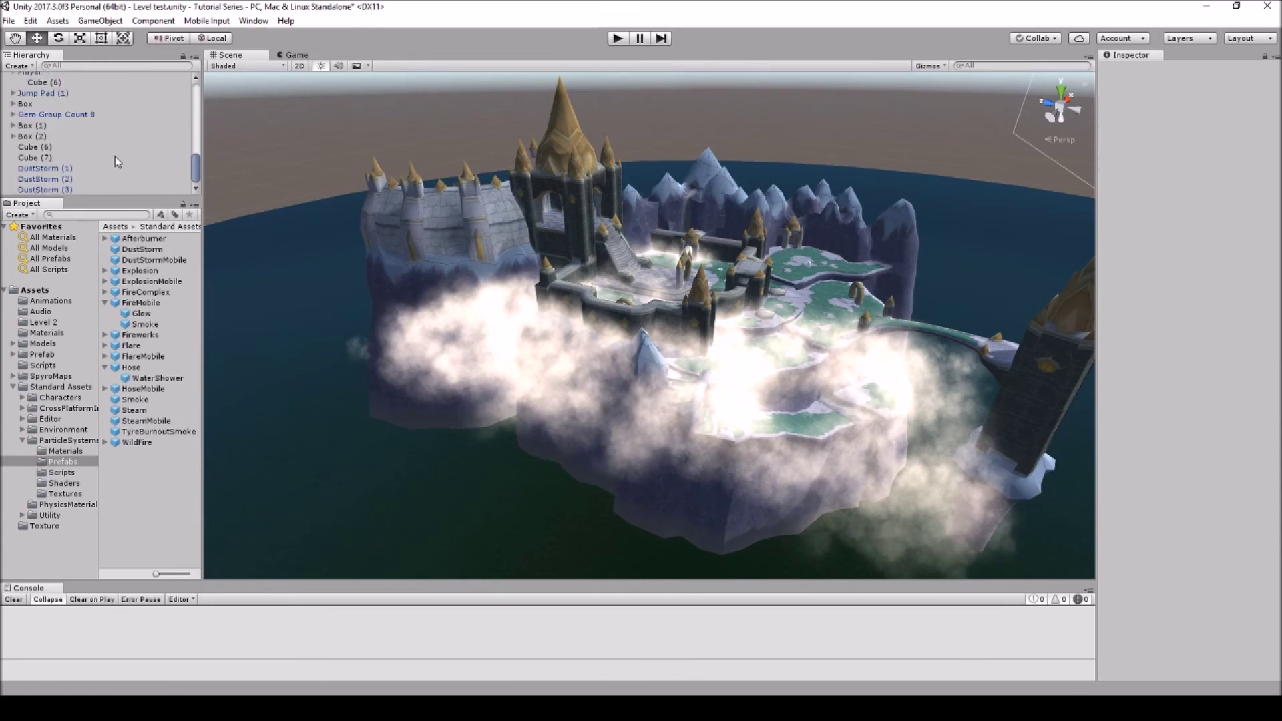
{"action": "left_click", "coordinate": [83, 168]}
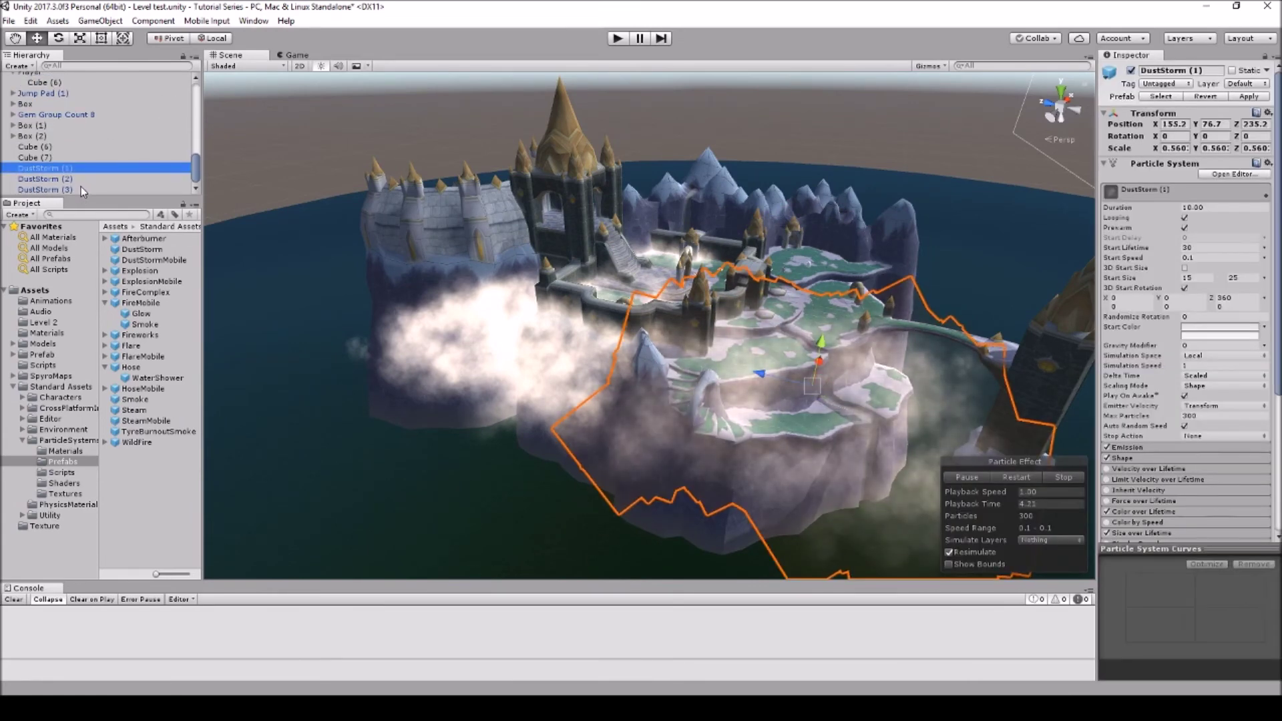
{"action": "left_click", "coordinate": [80, 187], "text": "shift"}
{"action": "key", "text": "Delete"}
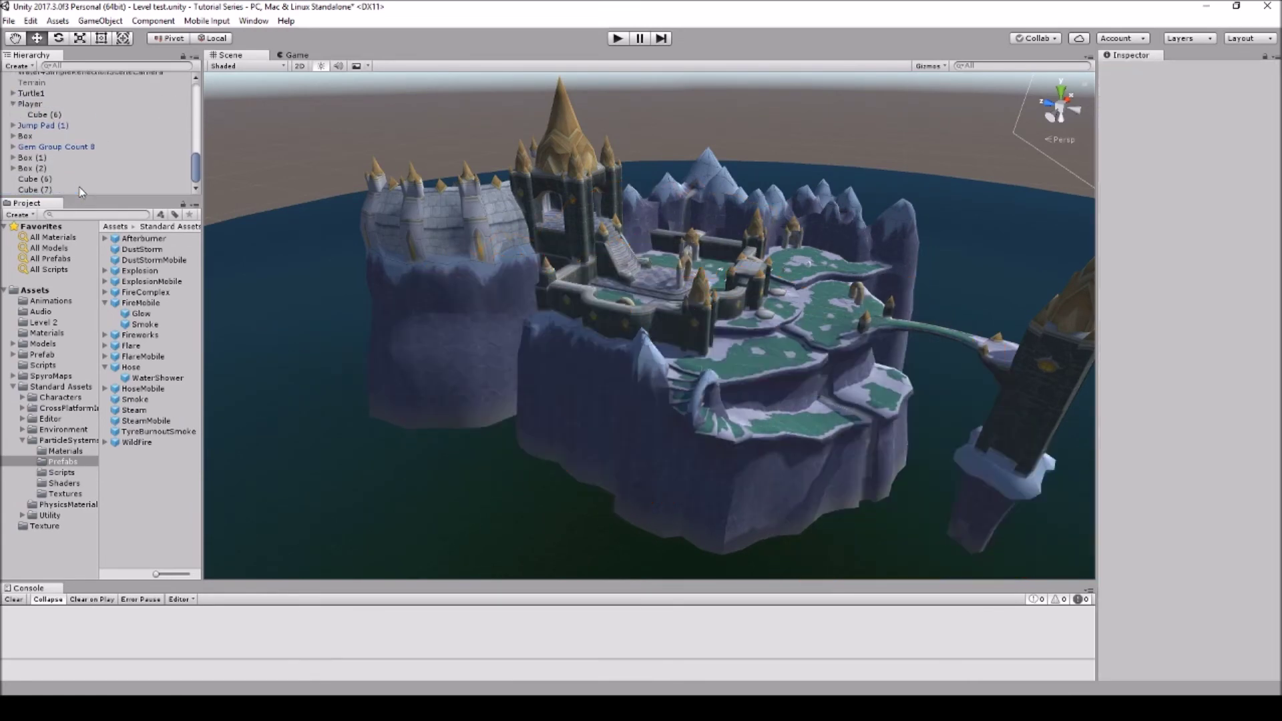